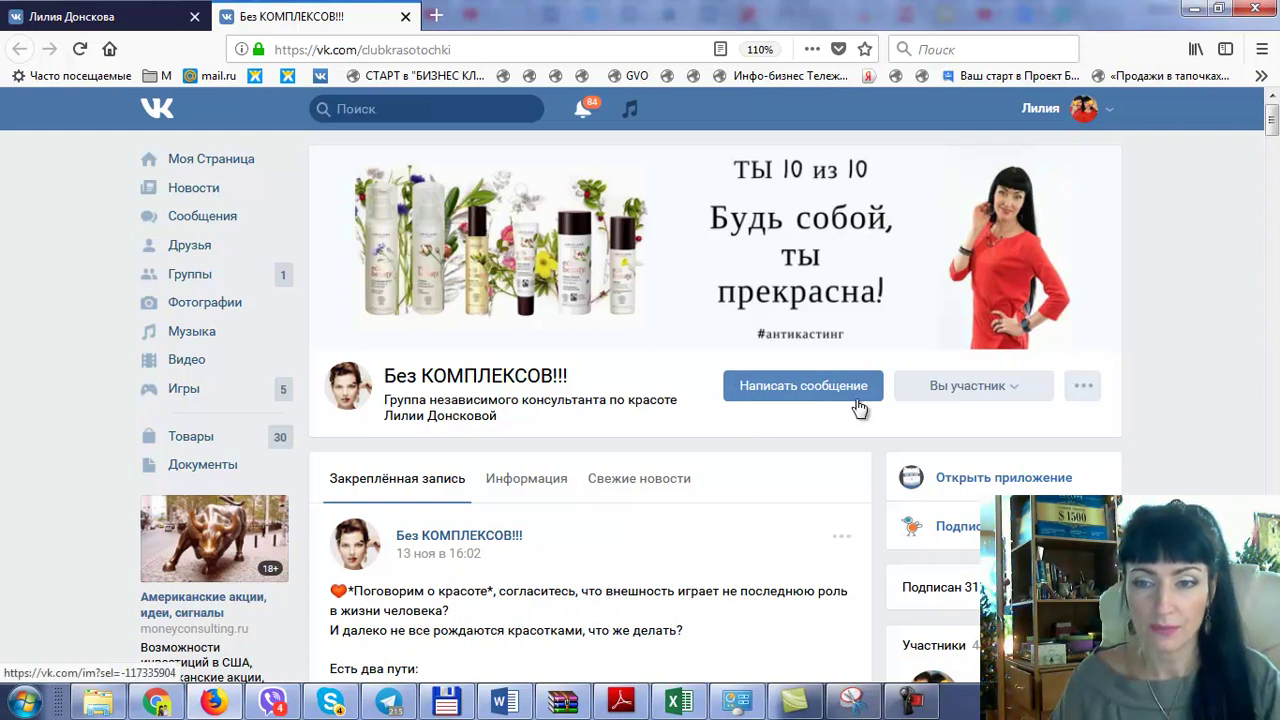
- Start a new community and name it "Без КОМПЛЕКСОВ!!!", copying the title from the existing group's page
{"action": "left_click", "coordinate": [75, 16]}
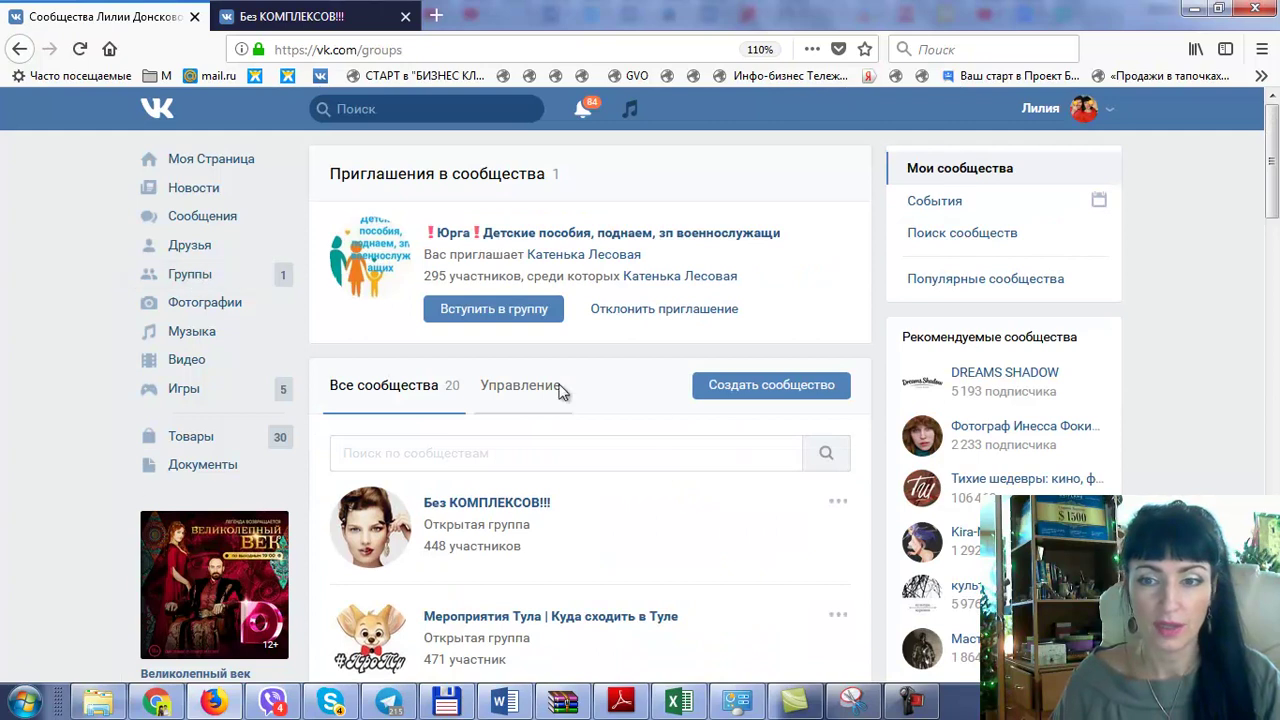
{"action": "left_click", "coordinate": [762, 394]}
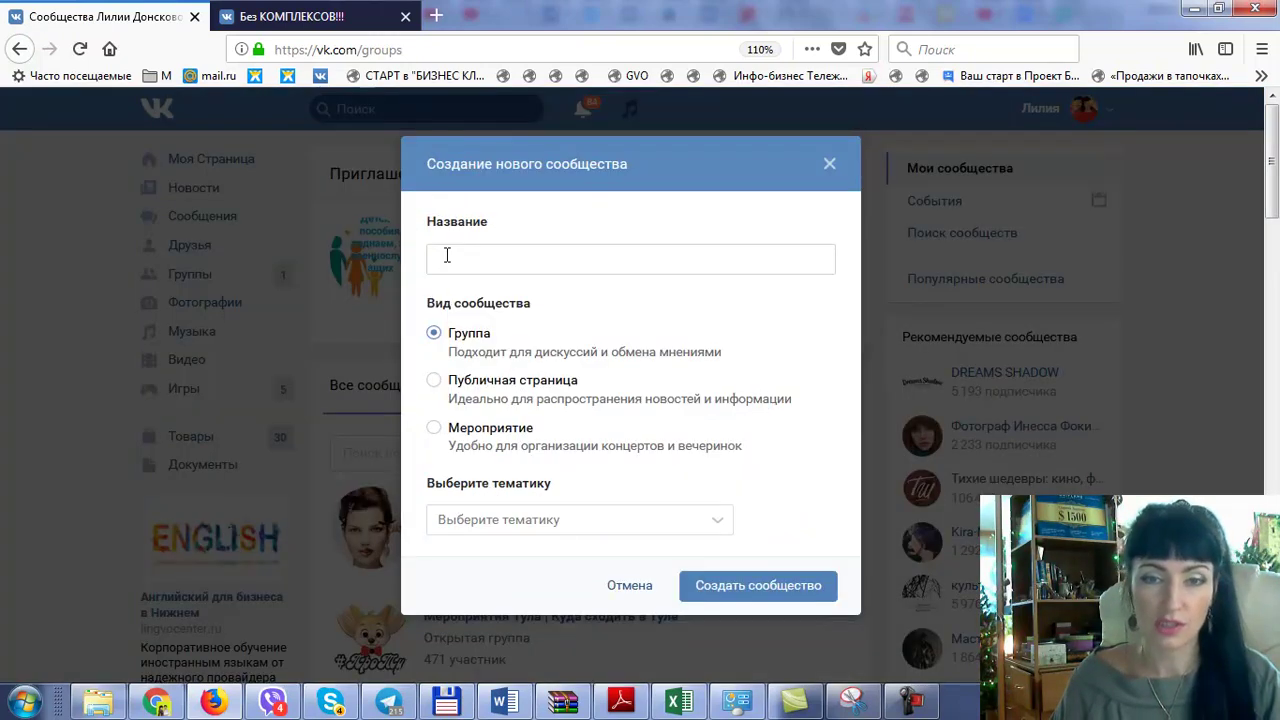
{"action": "left_click", "coordinate": [312, 18]}
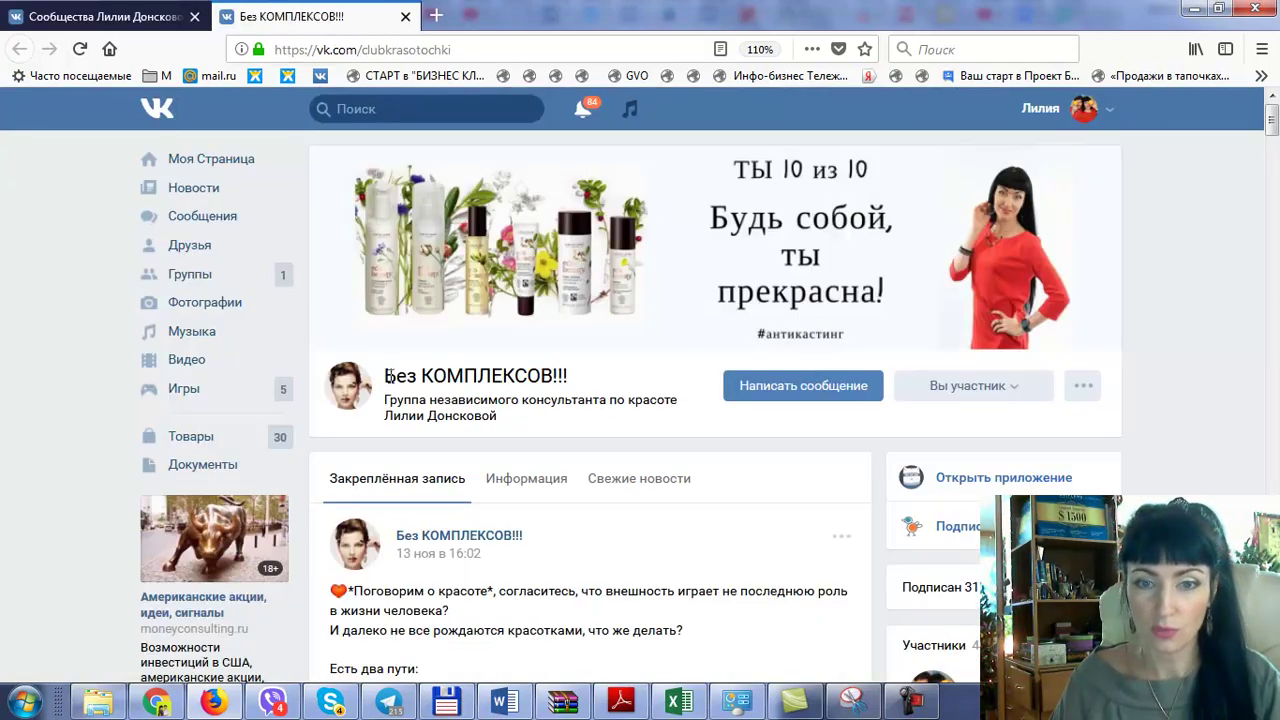
{"action": "left_click_drag", "start_coordinate": [389, 375], "coordinate": [586, 374]}
{"action": "key", "text": "ctrl+c"}
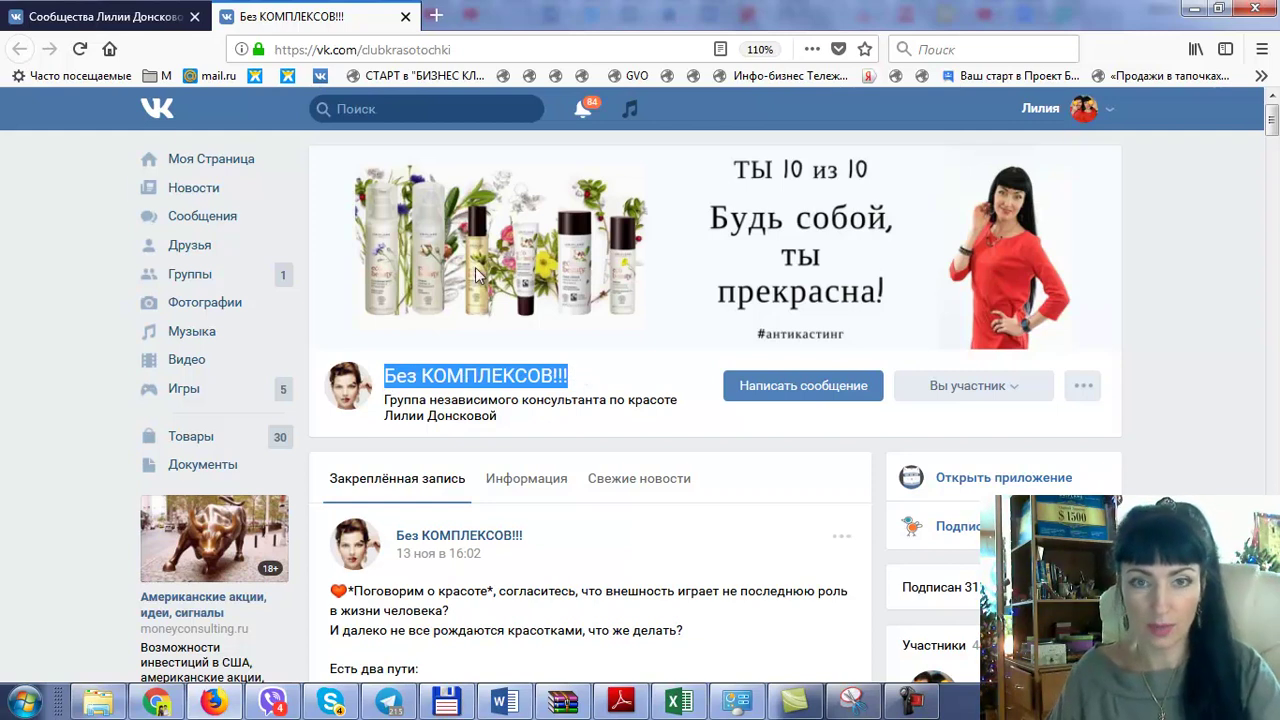
{"action": "left_click", "coordinate": [128, 18]}
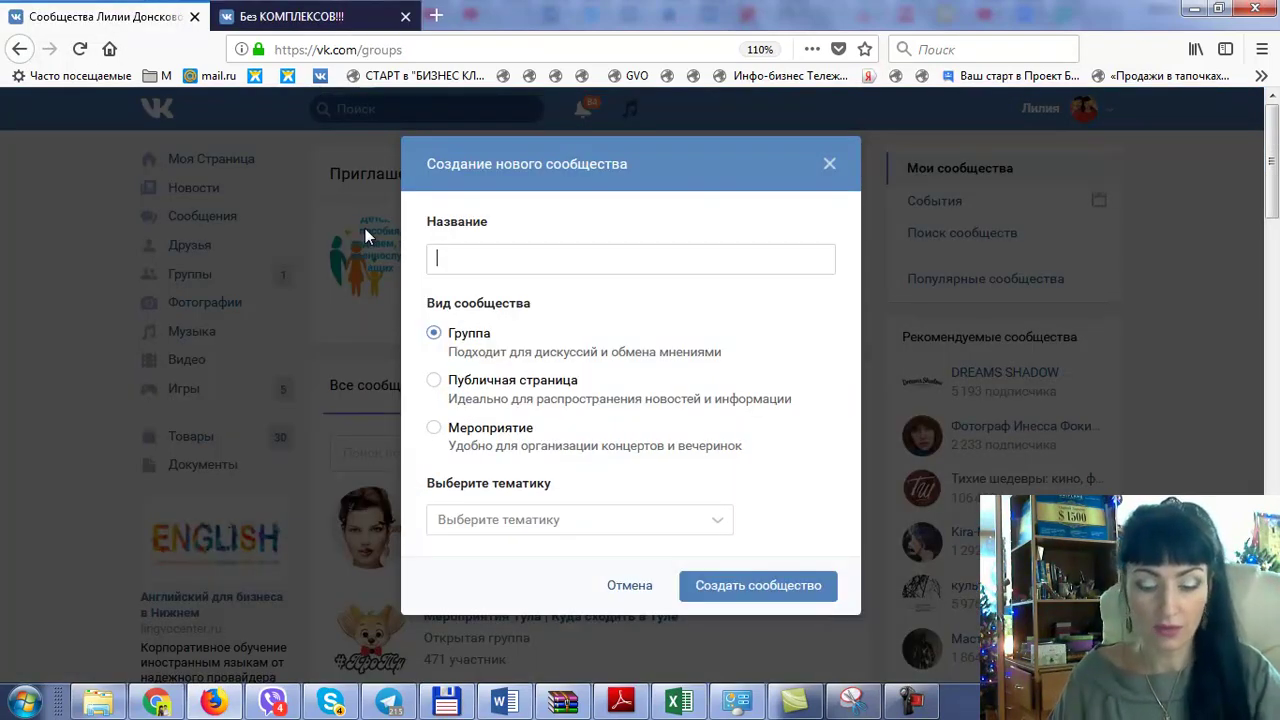
{"action": "key", "text": "ctrl+v"}
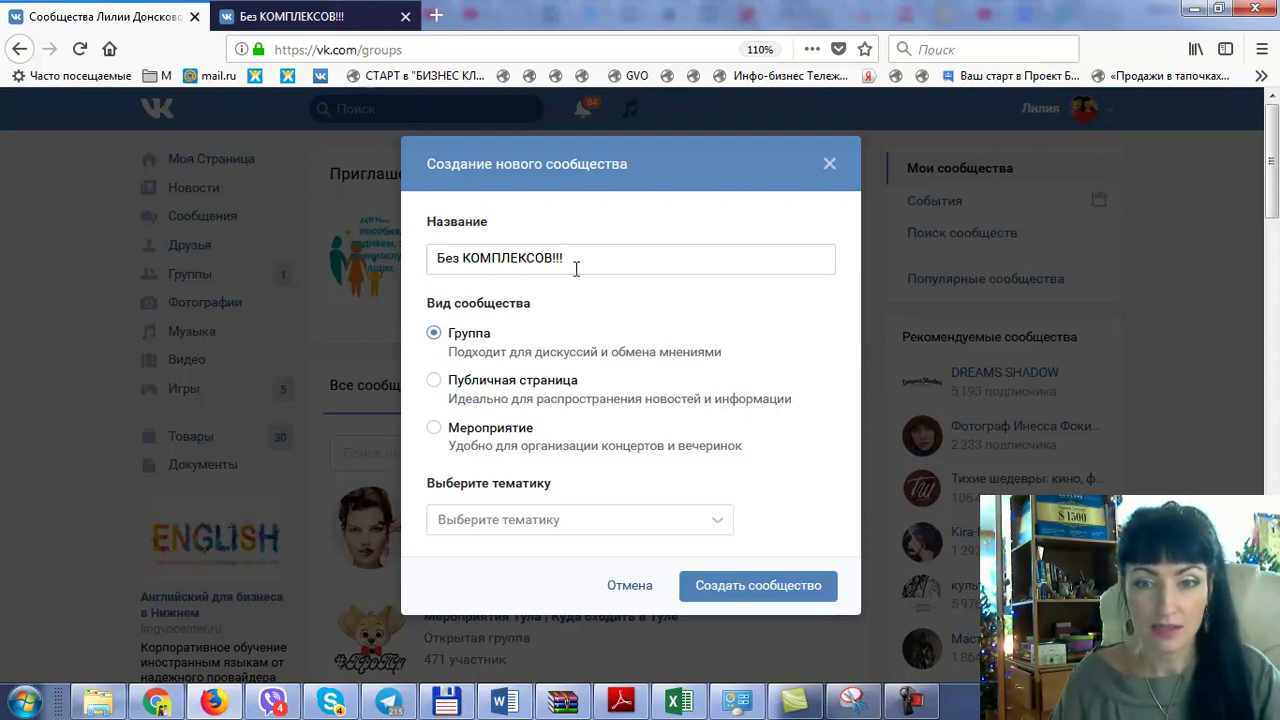
- Make the community a Публичная страница with the topic Сообщество по интересам, блог and the category Красота и здоровье
{"action": "left_click", "coordinate": [436, 385]}
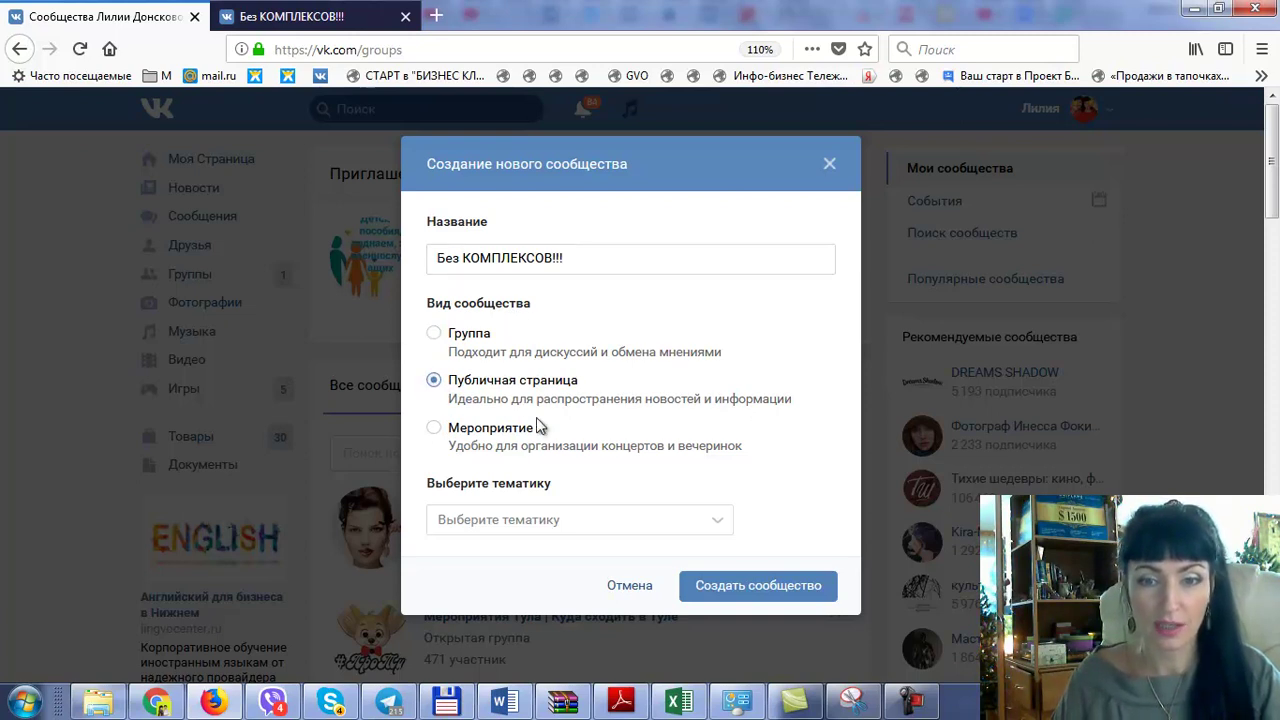
{"action": "left_click", "coordinate": [568, 522]}
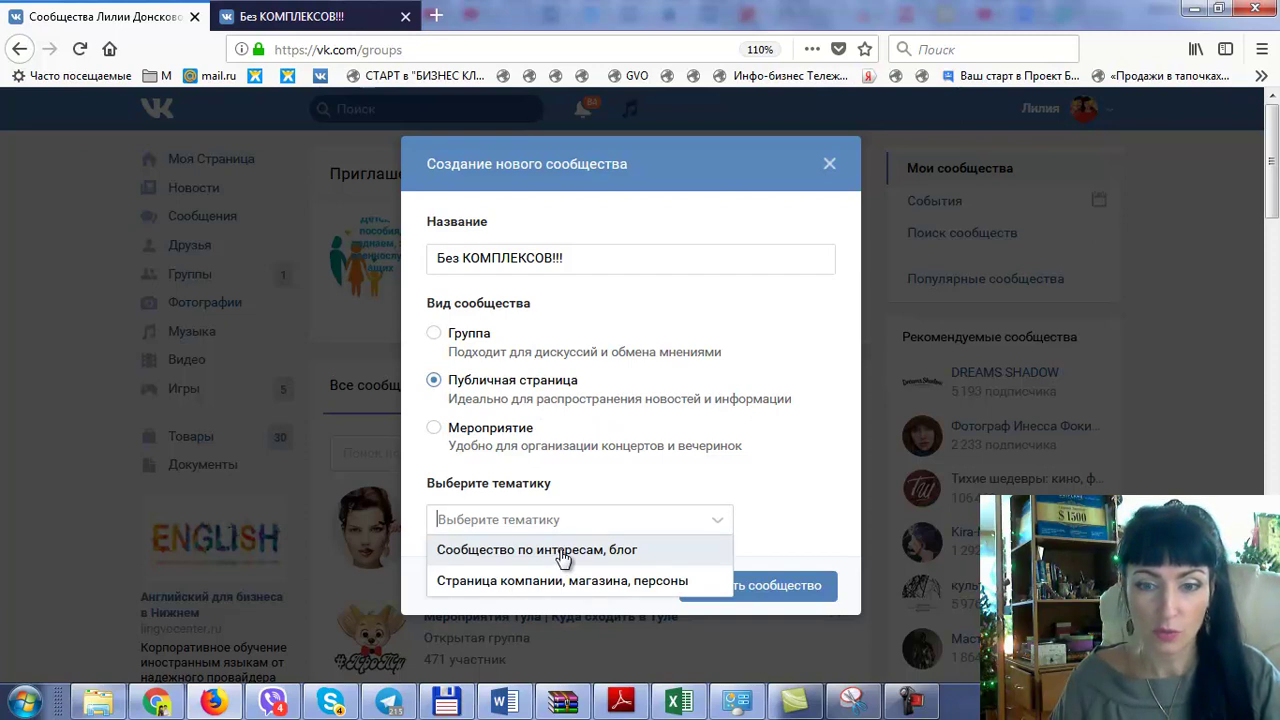
{"action": "left_click", "coordinate": [563, 552]}
{"action": "left_click", "coordinate": [563, 560]}
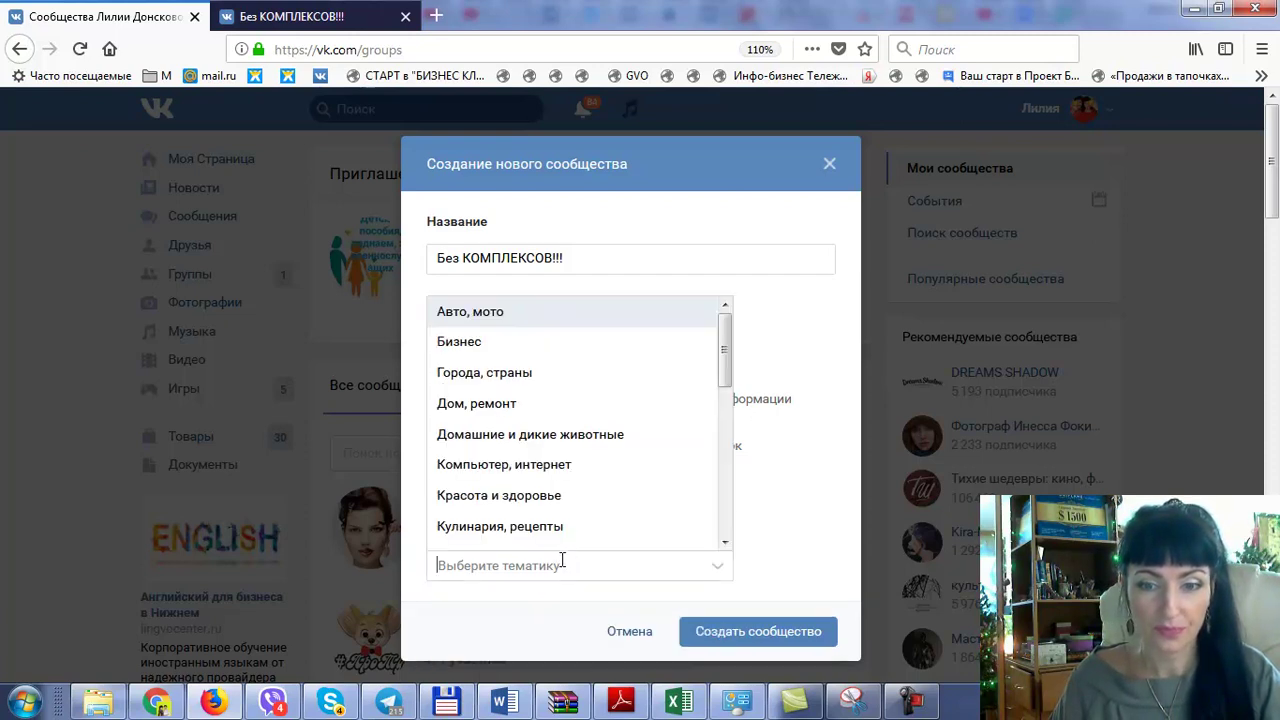
{"action": "scroll", "coordinate": [558, 528], "scroll_direction": "down", "scroll_amount": 5}
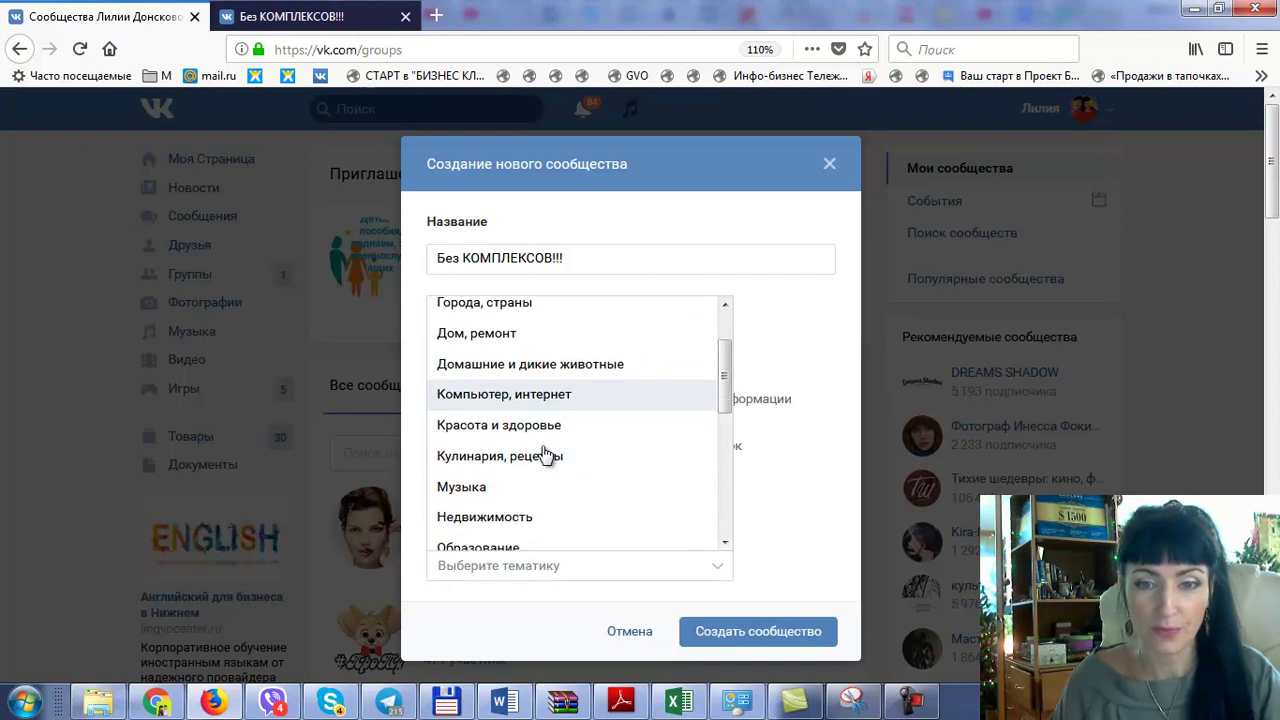
{"action": "scroll", "coordinate": [545, 455], "scroll_direction": "down", "scroll_amount": 3}
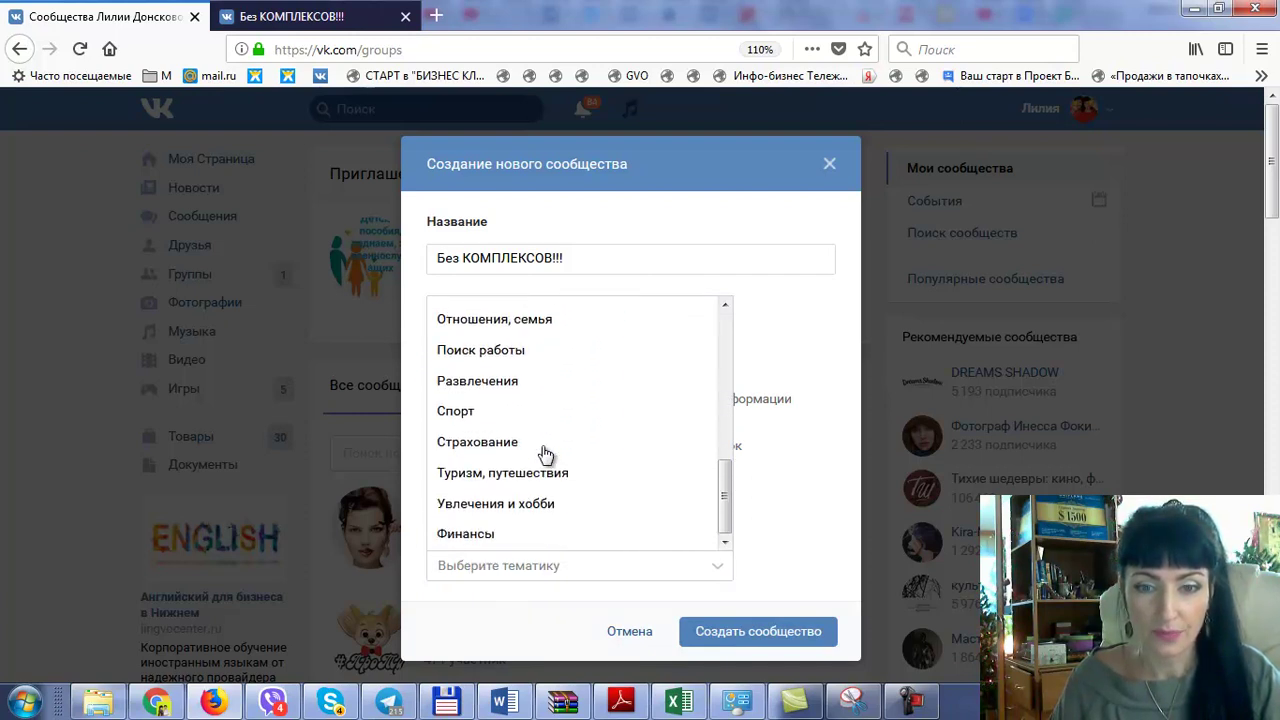
{"action": "scroll", "coordinate": [545, 455], "scroll_direction": "up", "scroll_amount": 6}
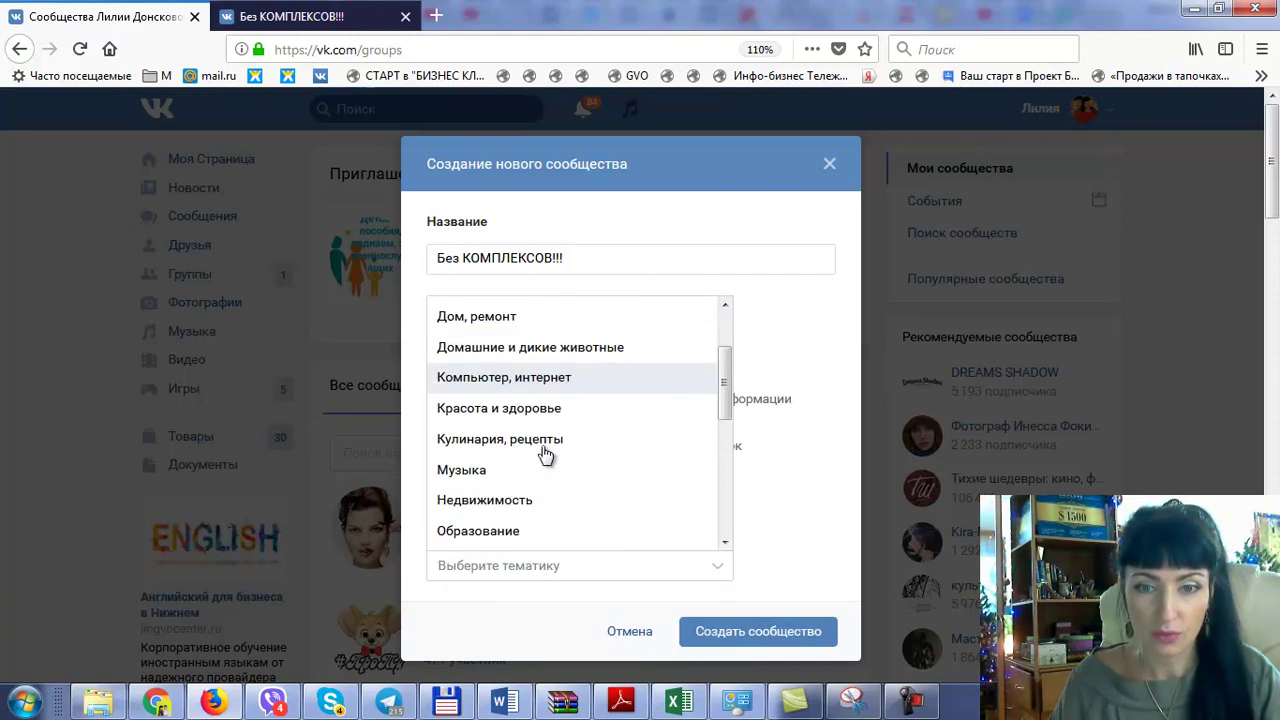
{"action": "left_click", "coordinate": [538, 410]}
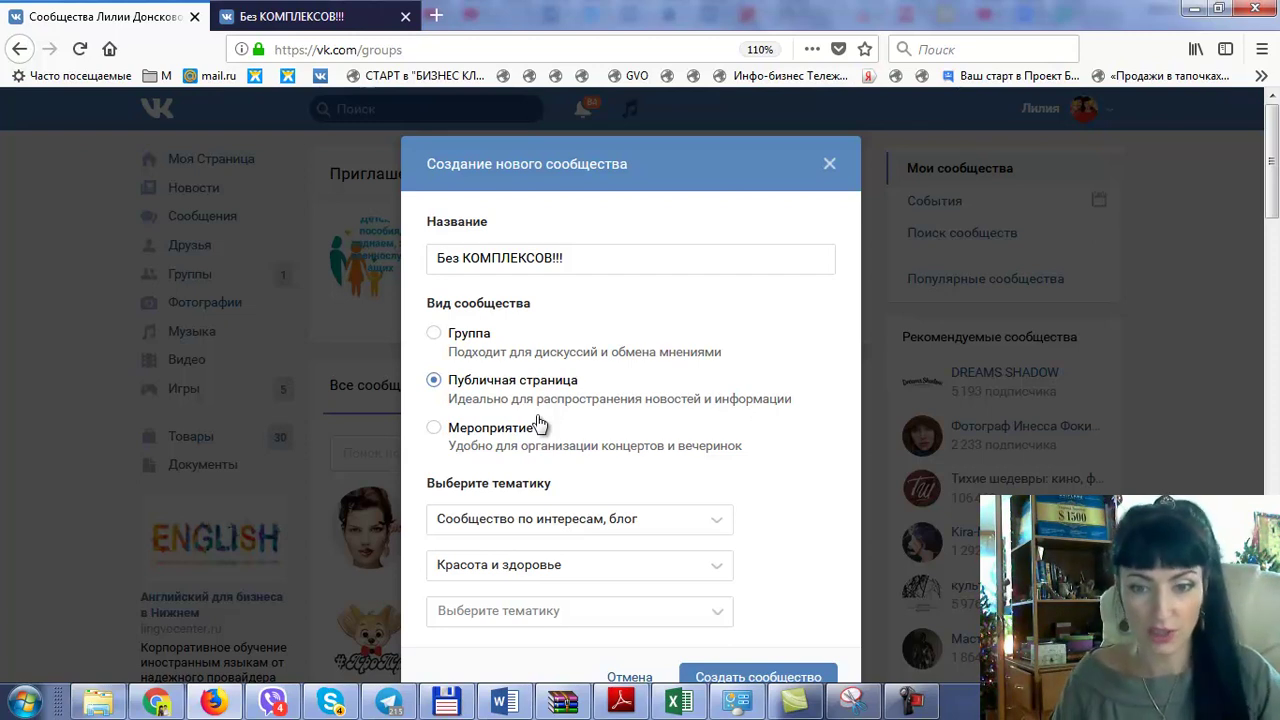
- Choose Уход за собой as the subcategory and submit the new community
{"action": "left_click", "coordinate": [544, 612]}
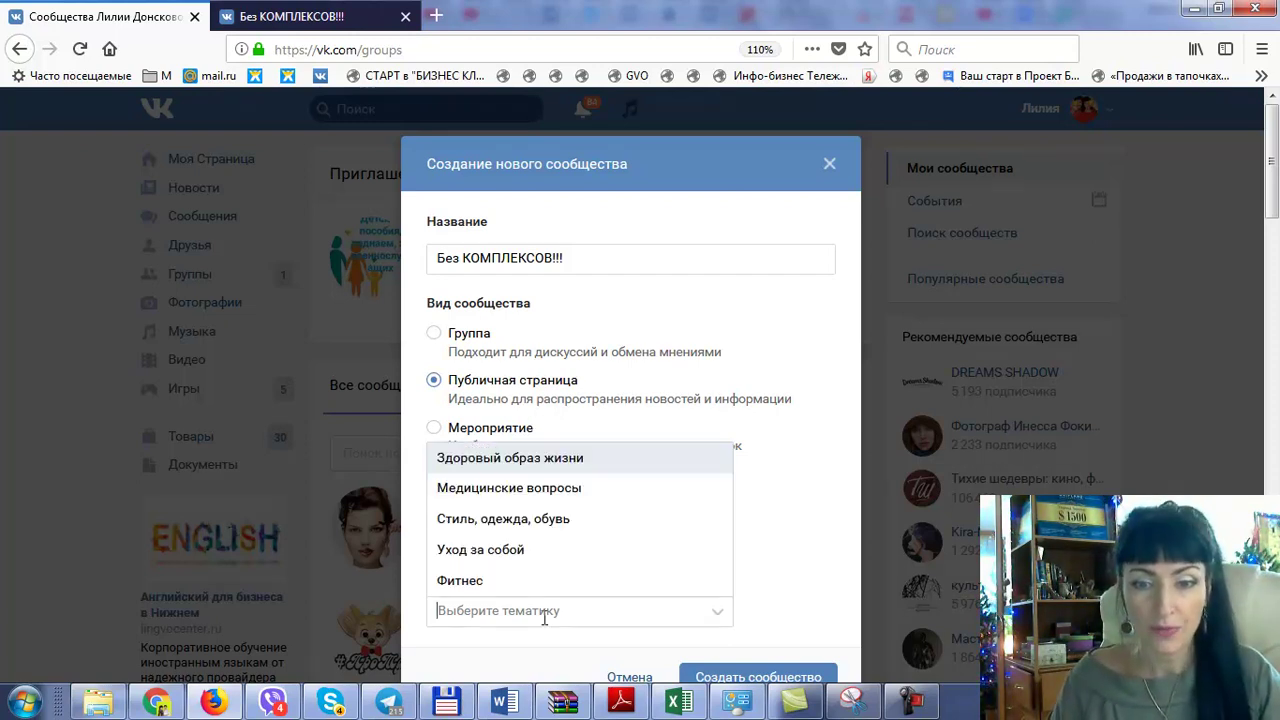
{"action": "left_click", "coordinate": [517, 553]}
{"action": "scroll", "coordinate": [760, 612], "scroll_direction": "down", "scroll_amount": 2}
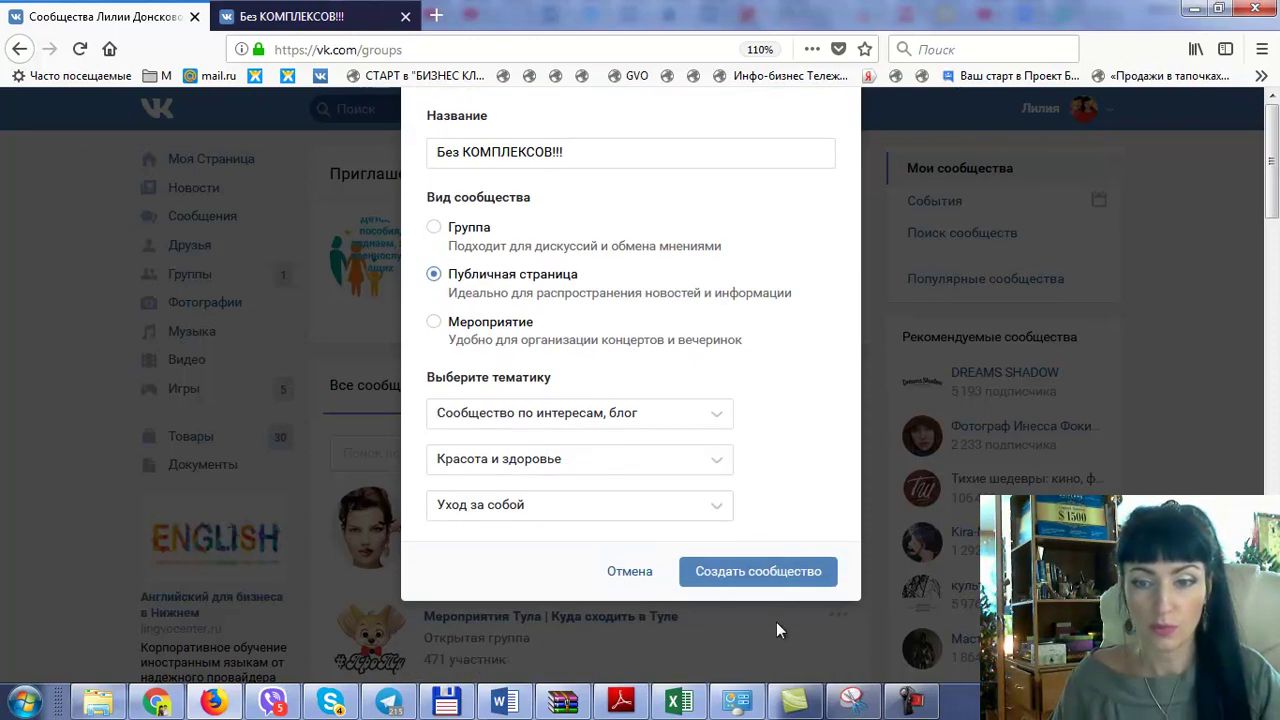
{"action": "left_click", "coordinate": [766, 580]}
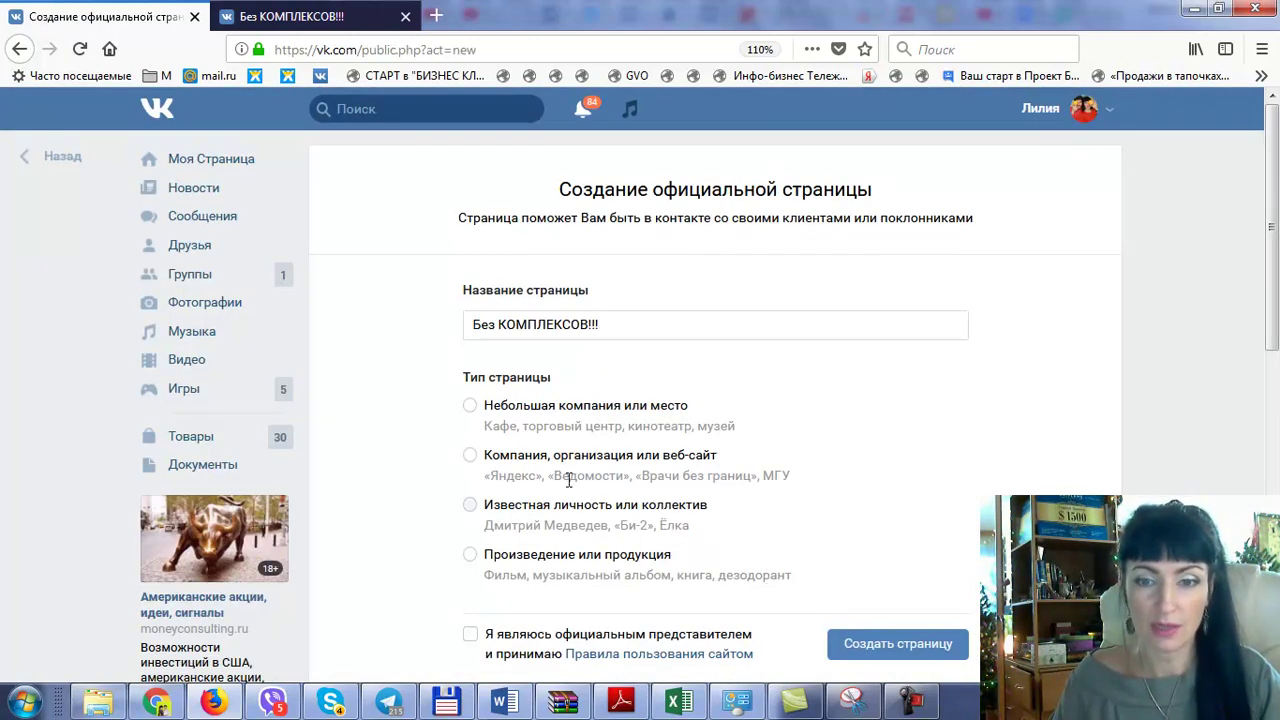
- Create the official page as Небольшая компания или место, confirming official representation and acceptance of the site rules
{"action": "left_click", "coordinate": [474, 408]}
{"action": "scroll", "coordinate": [570, 462], "scroll_direction": "down", "scroll_amount": 2}
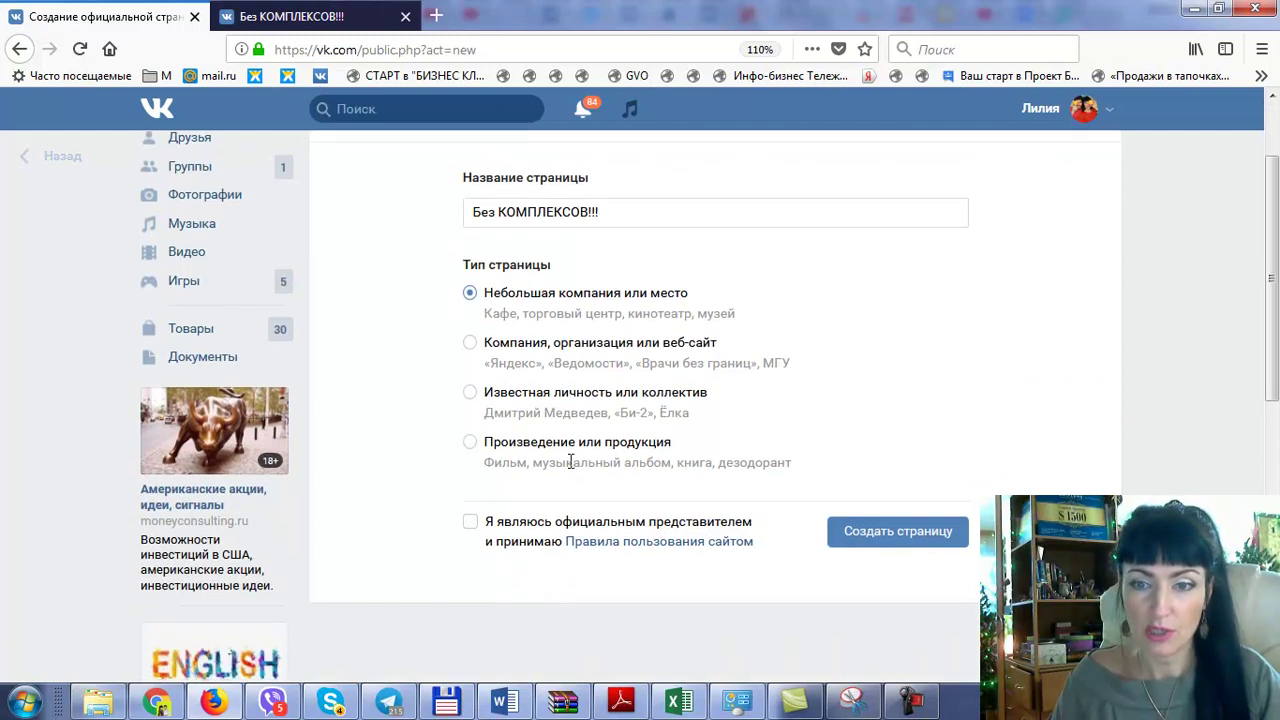
{"action": "left_click", "coordinate": [470, 523]}
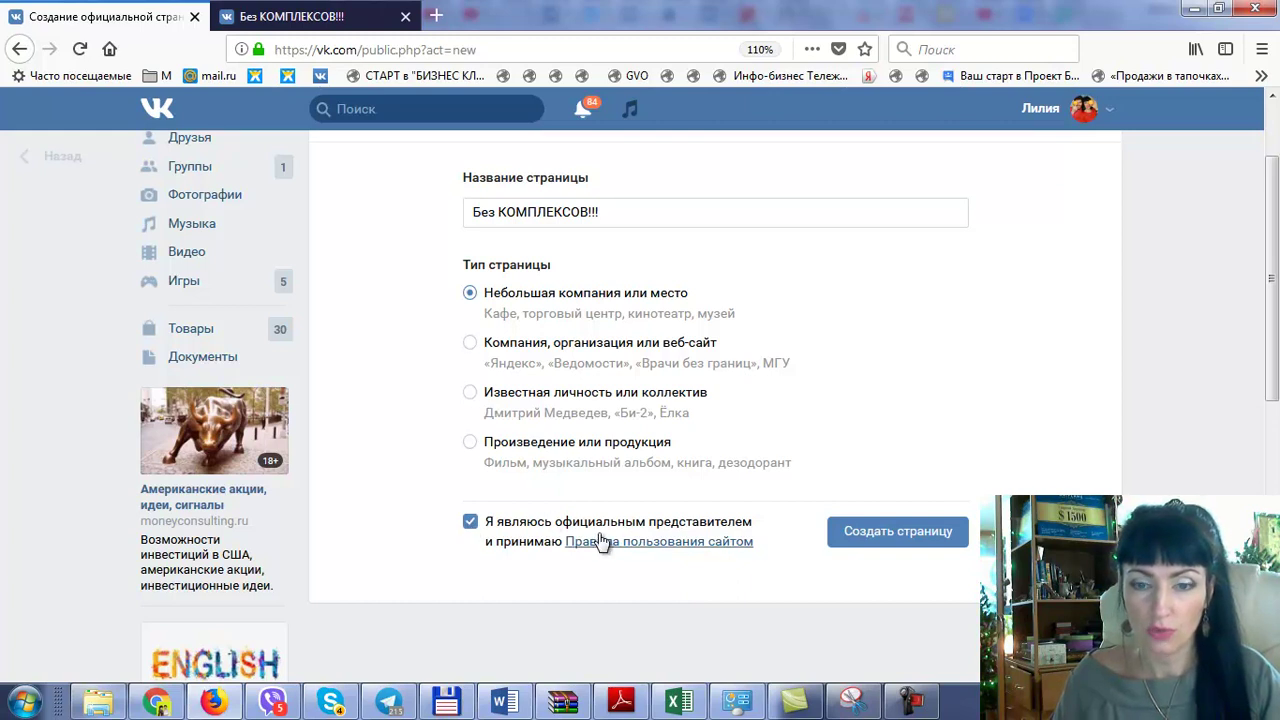
{"action": "left_click", "coordinate": [888, 540]}
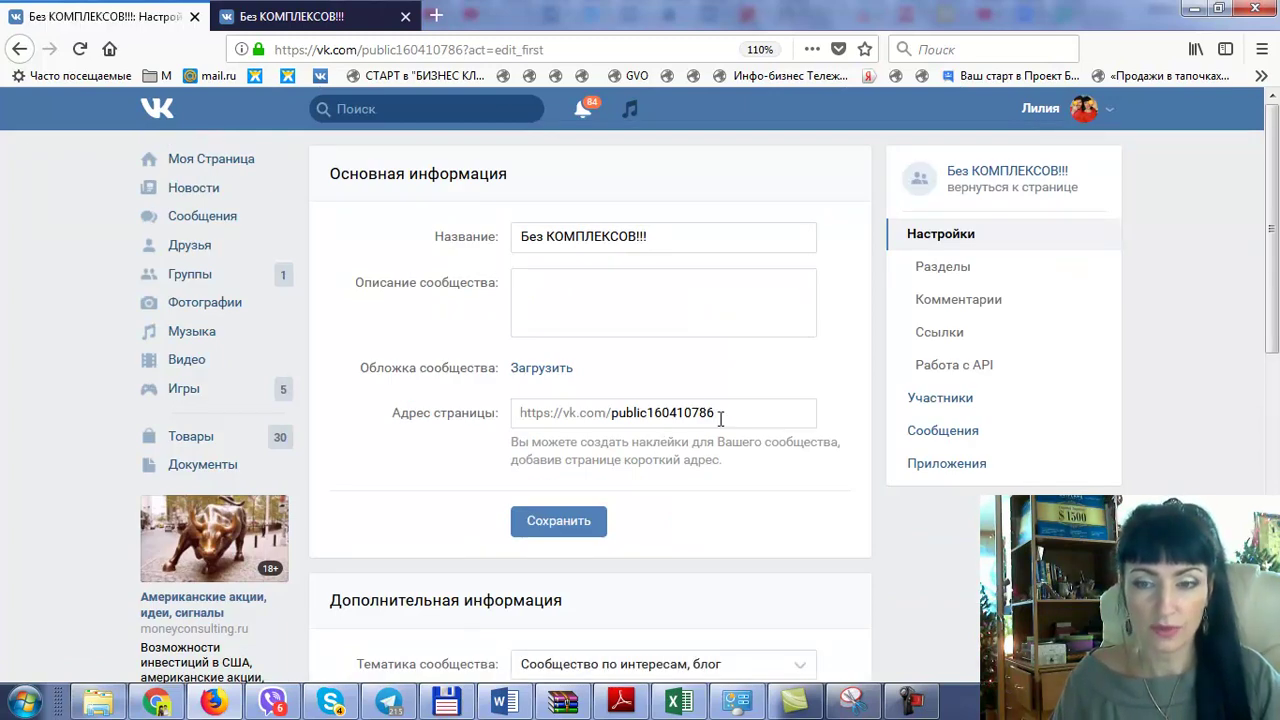
- Replace the automatically assigned page address with krasota
{"action": "left_click_drag", "start_coordinate": [718, 413], "coordinate": [617, 415]}
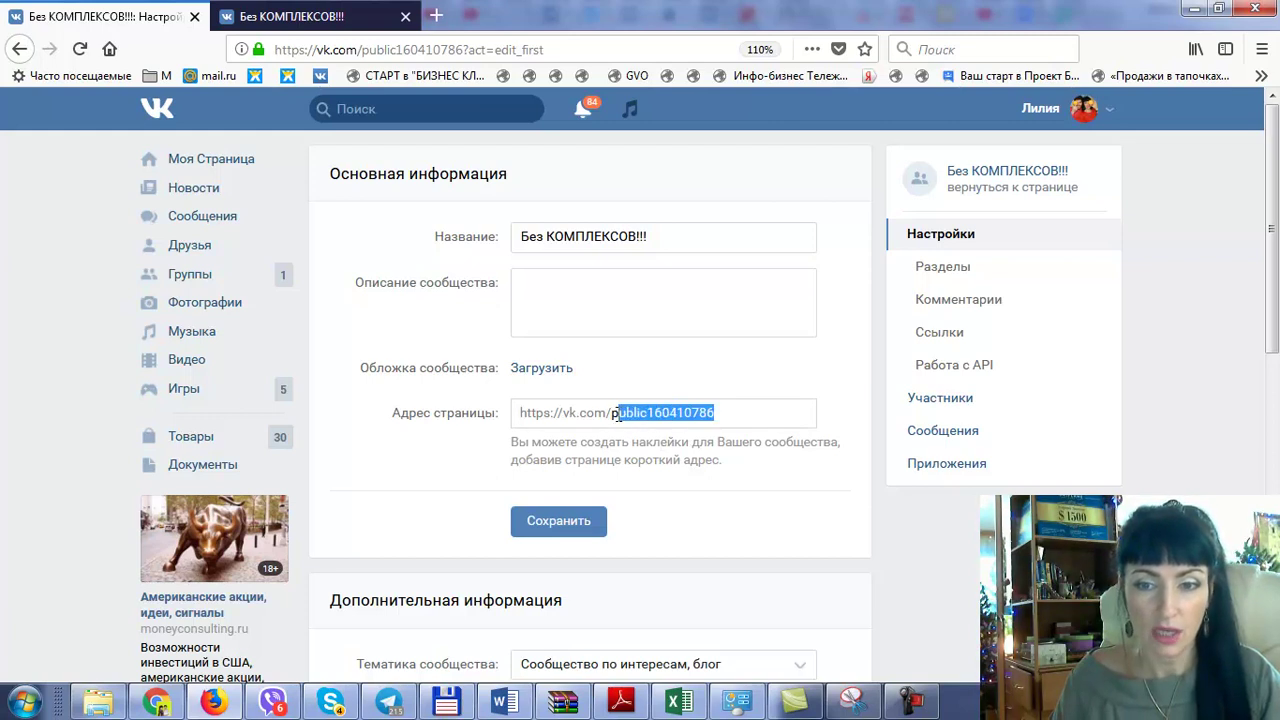
{"action": "key", "text": "BackSpace"}
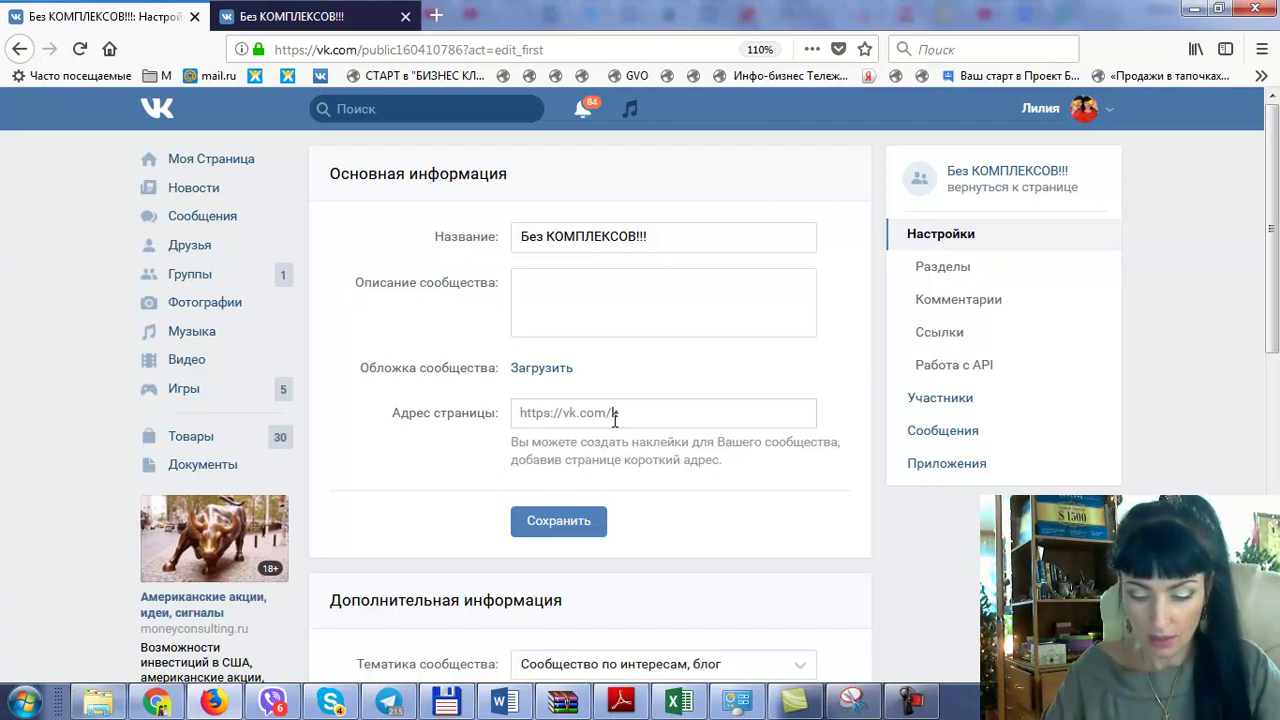
{"action": "type", "text": "ra"}
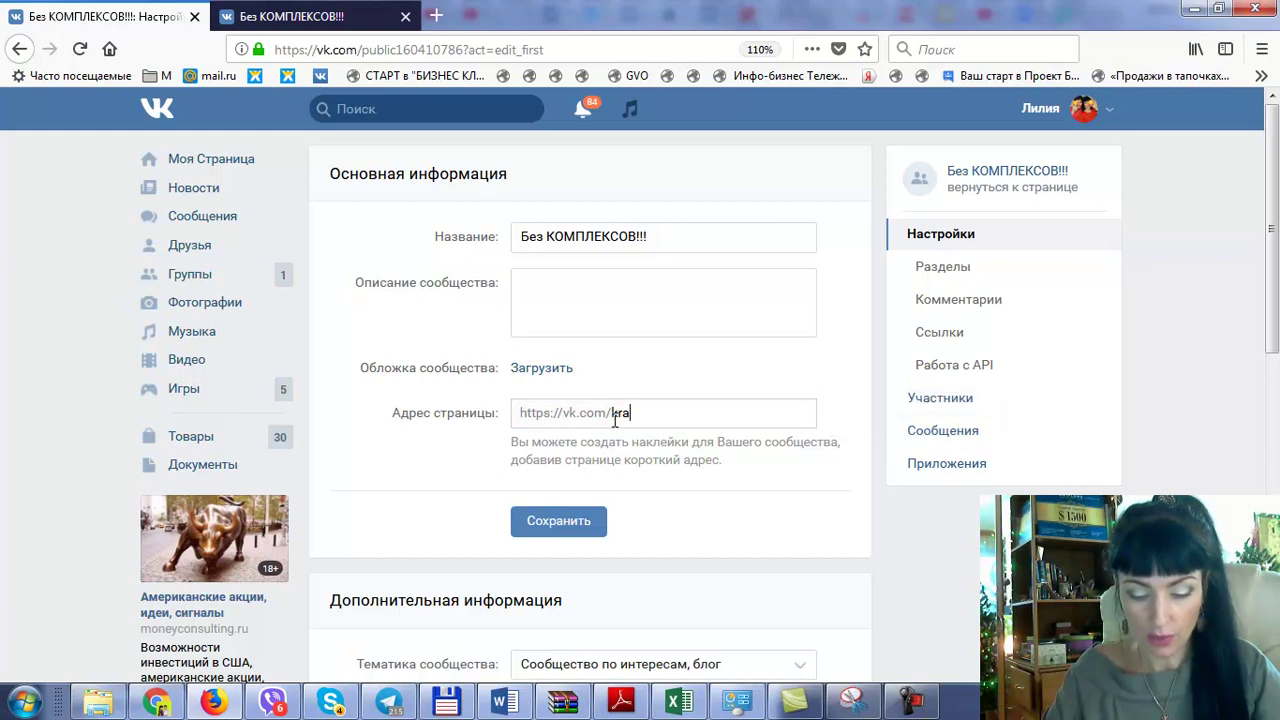
{"action": "type", "text": "so"}
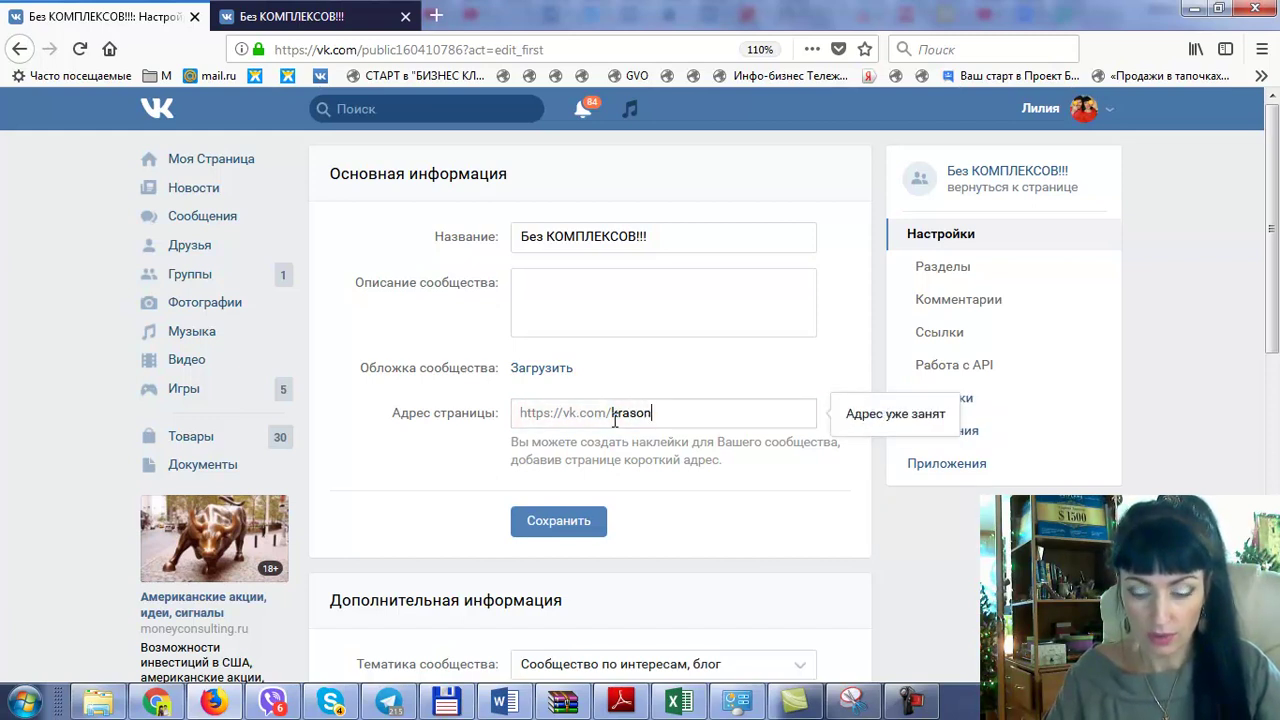
{"action": "type", "text": "n"}
{"action": "key", "text": "BackSpace"}
{"action": "type", "text": "ta"}
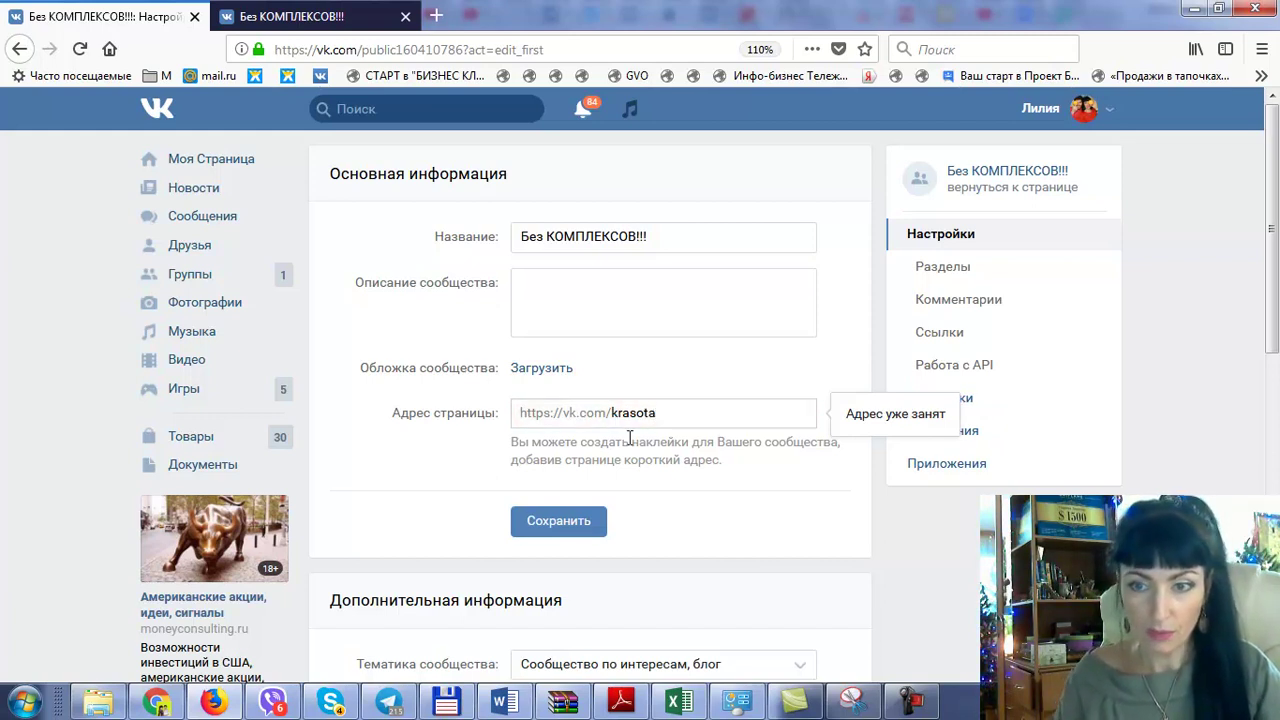
- Try number suffixes on the page address, from krasota1 through krasota1111 to krasota1111112
{"action": "type", "text": "1"}
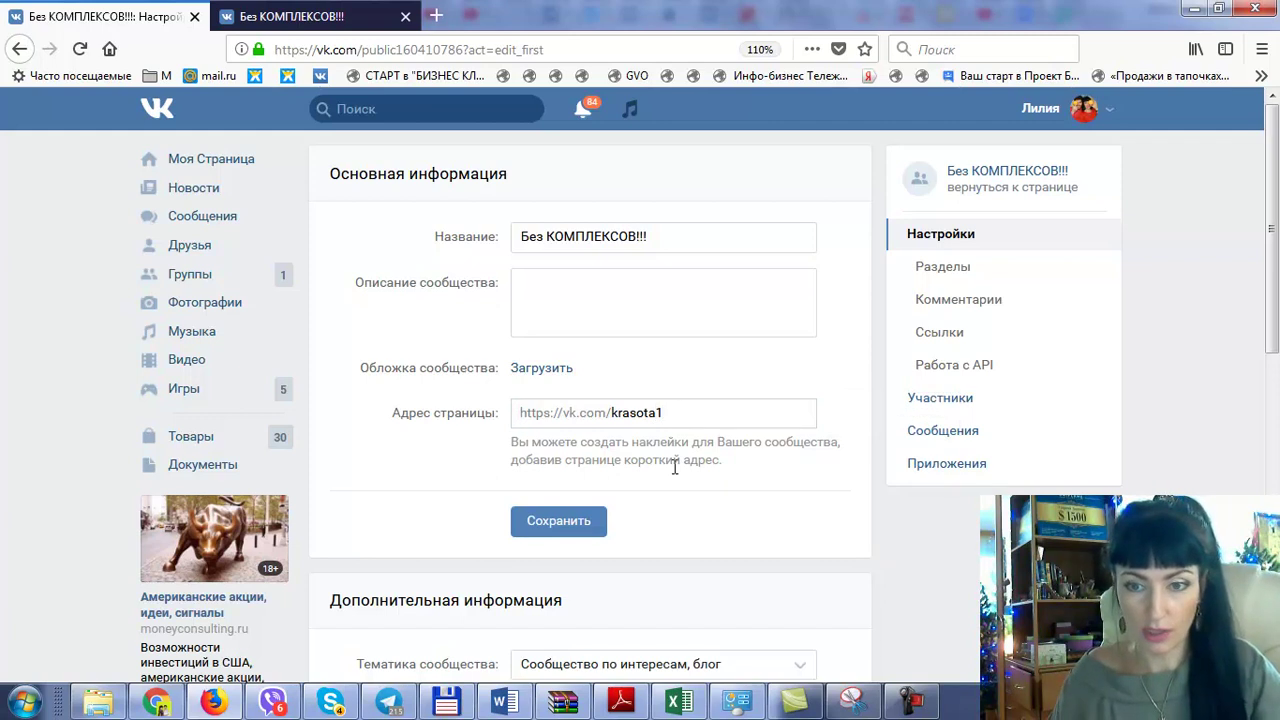
{"action": "type", "text": "1"}
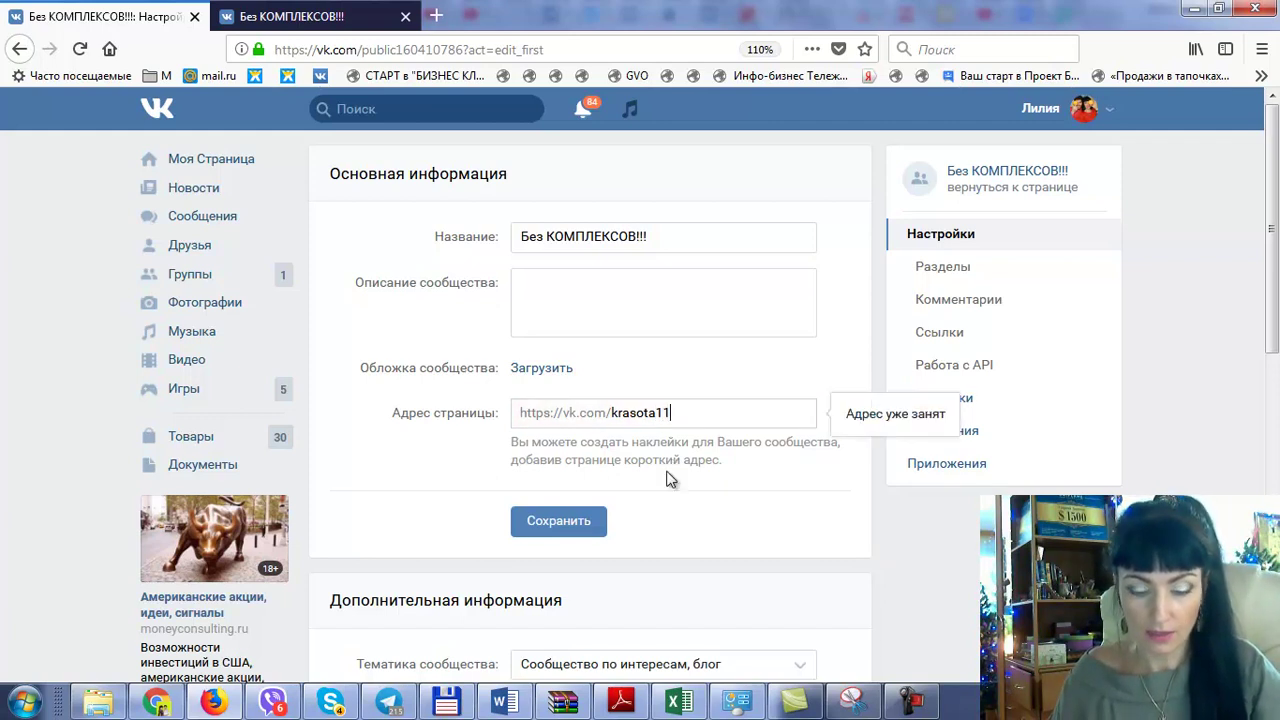
{"action": "type", "text": "1"}
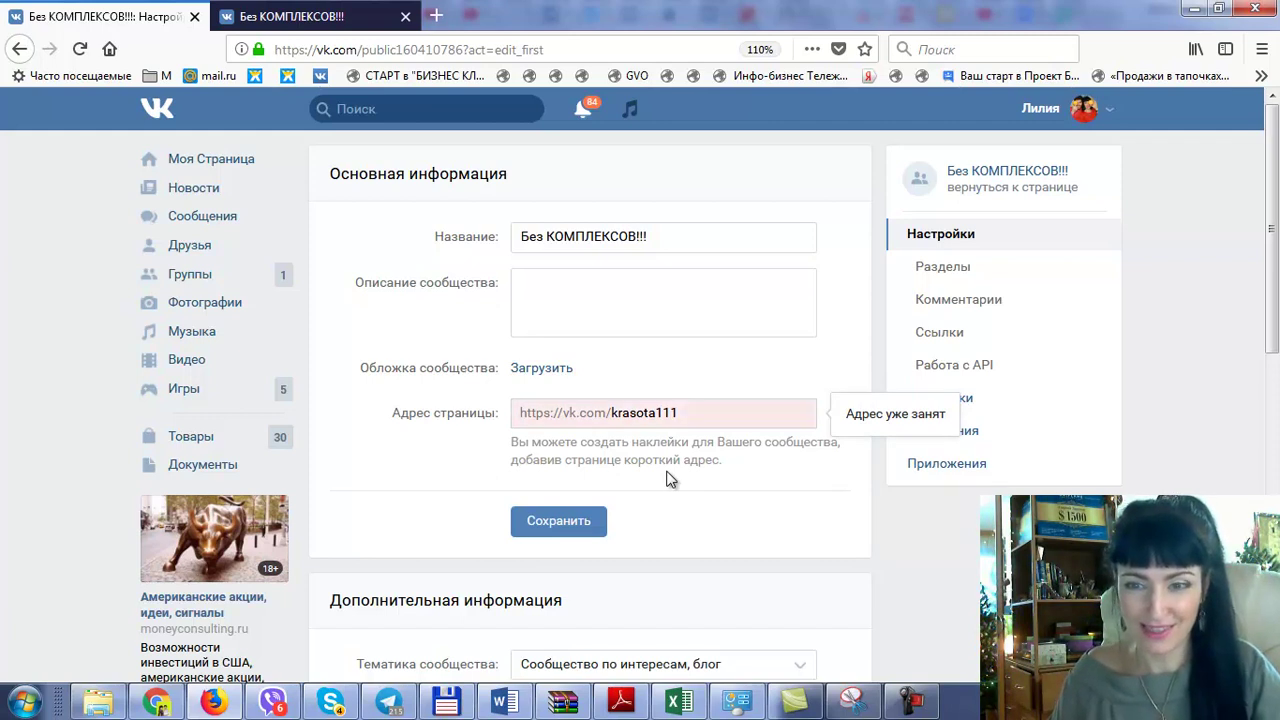
{"action": "type", "text": "1"}
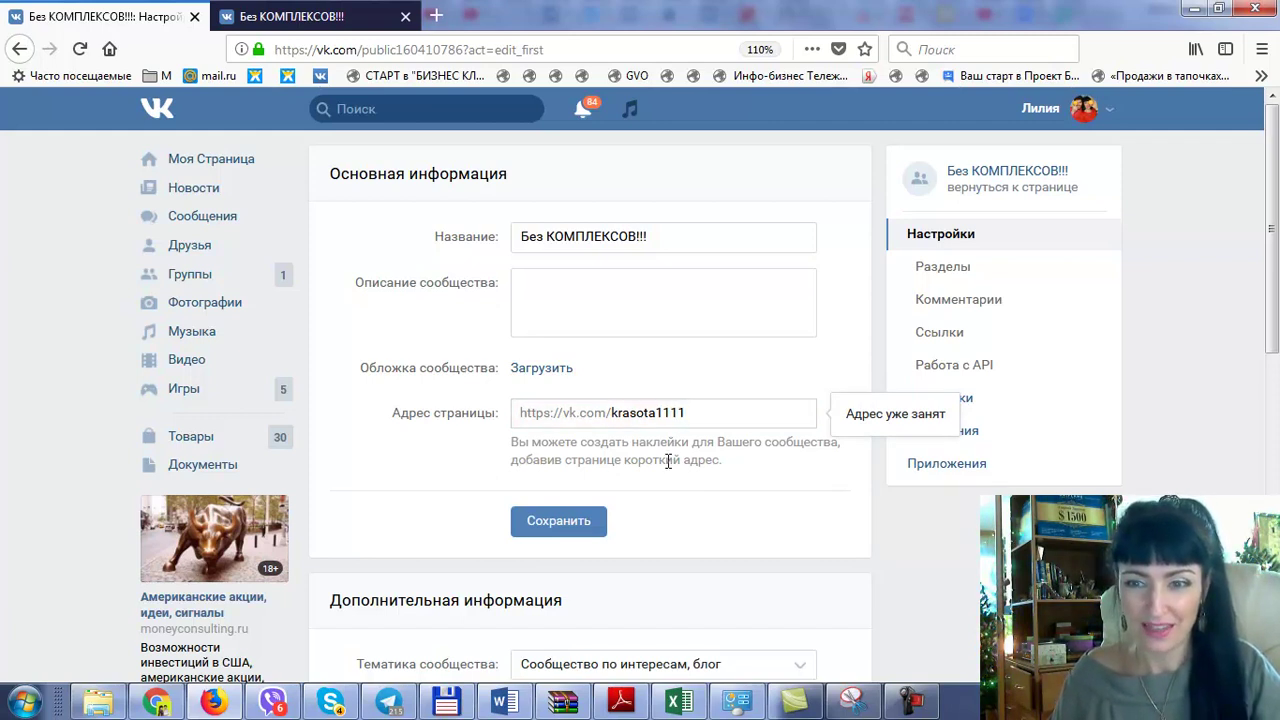
{"action": "type", "text": "112"}
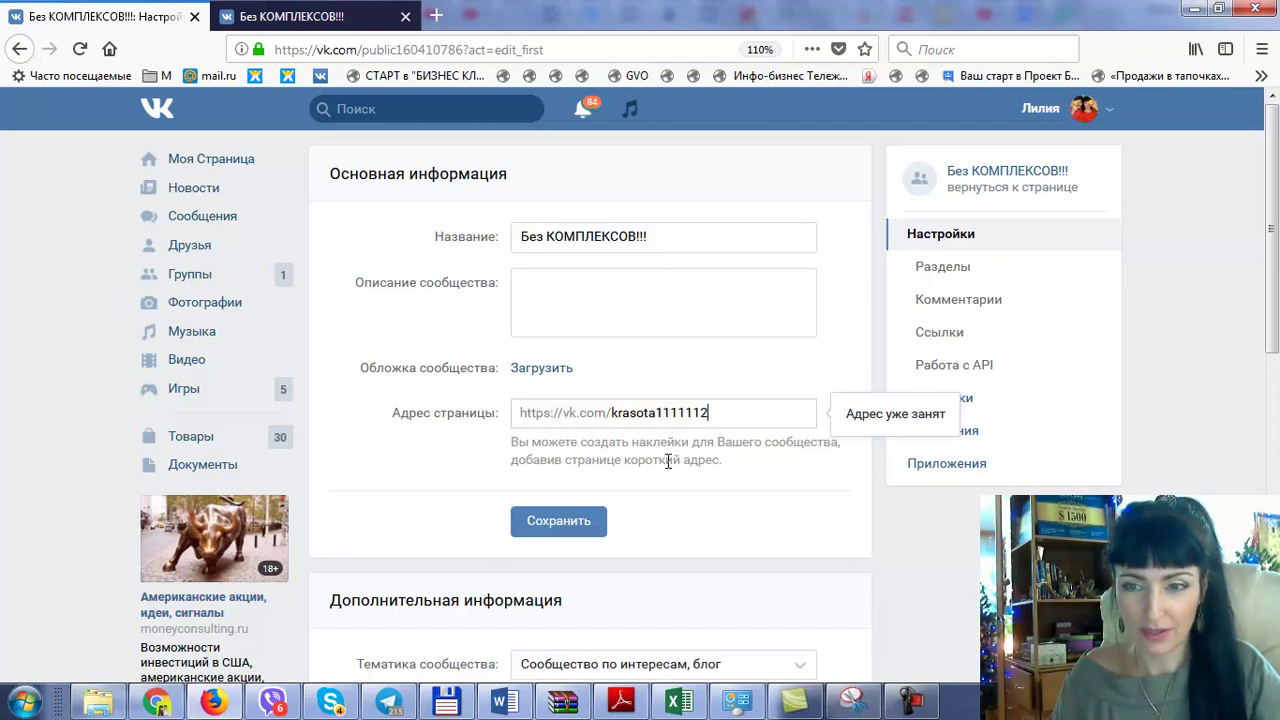
- Change the page address to krasota112233, save the basic information and reload the community page
{"action": "key", "text": "BackSpace"}
{"action": "key", "text": "BackSpace"}
{"action": "key", "text": "BackSpace"}
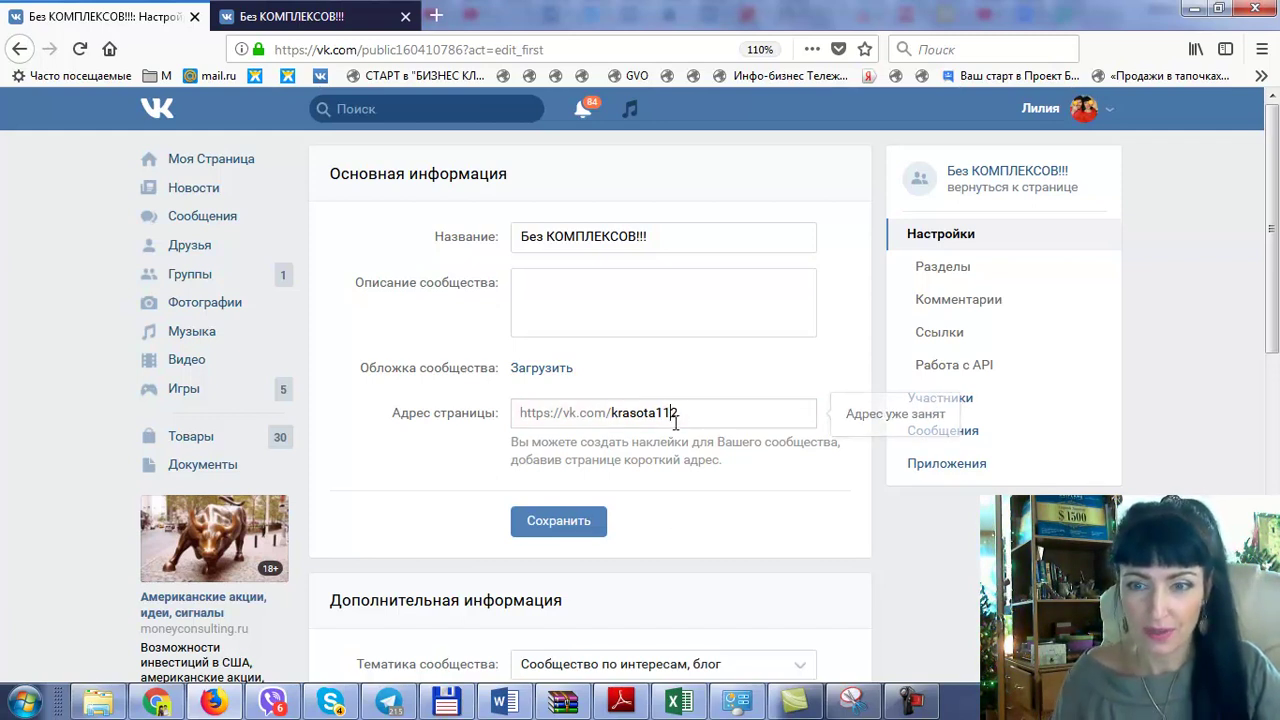
{"action": "type", "text": "2"}
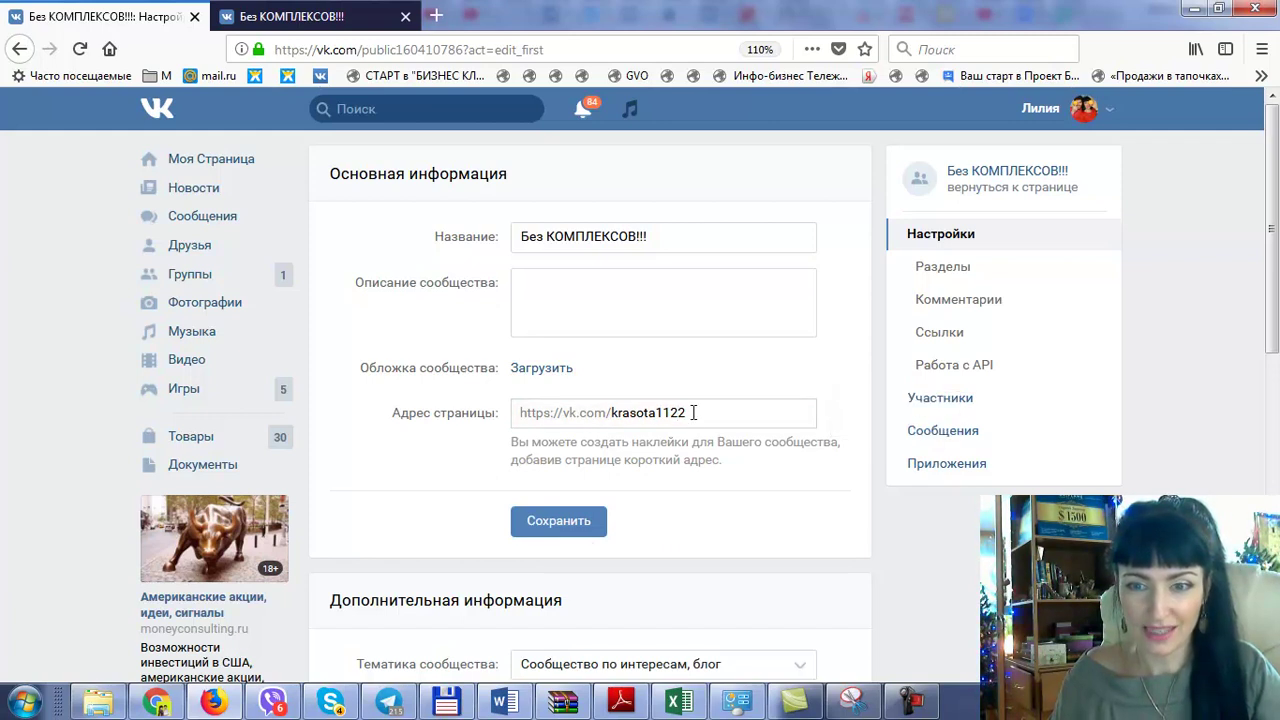
{"action": "type", "text": "3"}
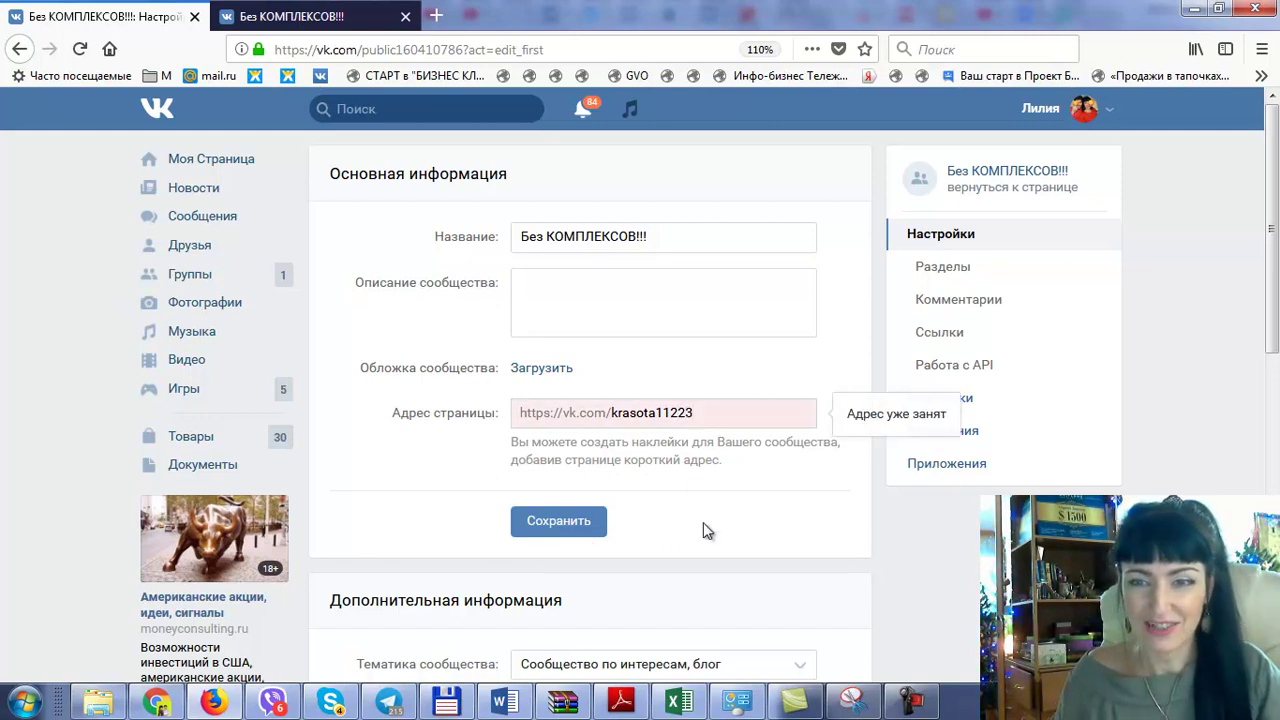
{"action": "type", "text": "3"}
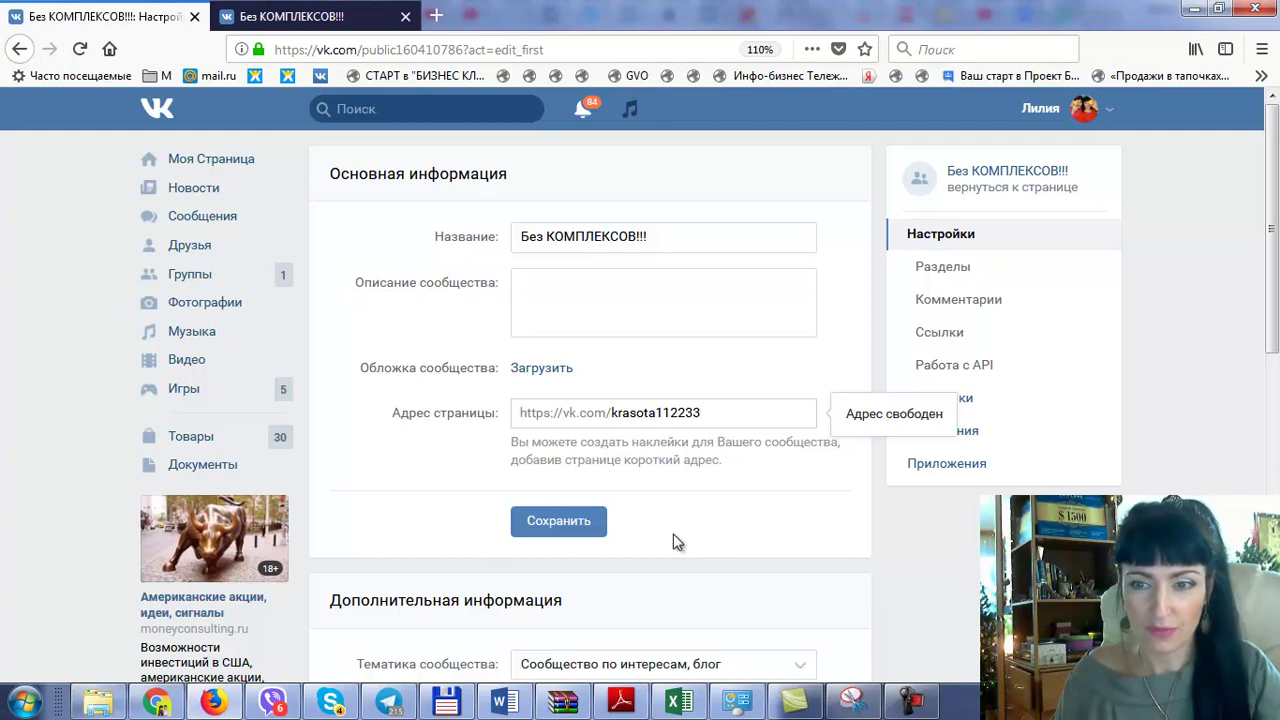
{"action": "left_click", "coordinate": [570, 528]}
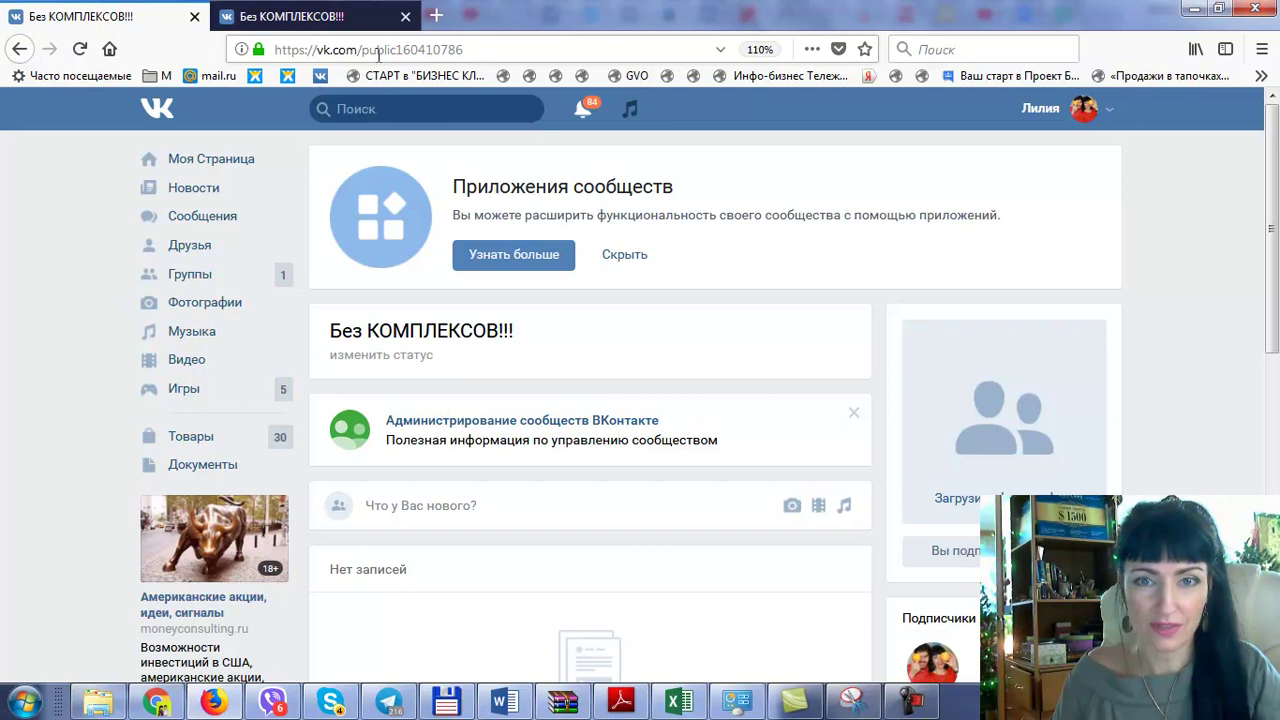
{"action": "left_click", "coordinate": [78, 50]}
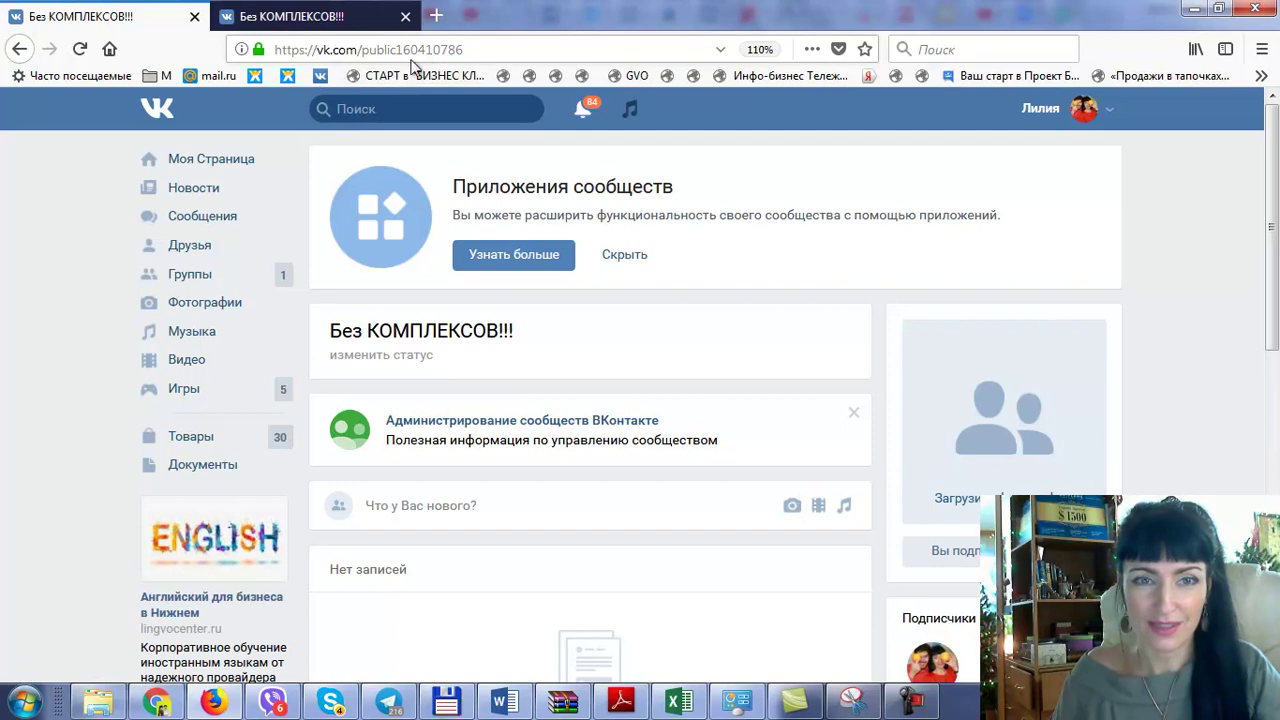
- Reload the community page and dismiss the community apps notice and the administration tips block
{"action": "left_click", "coordinate": [80, 49]}
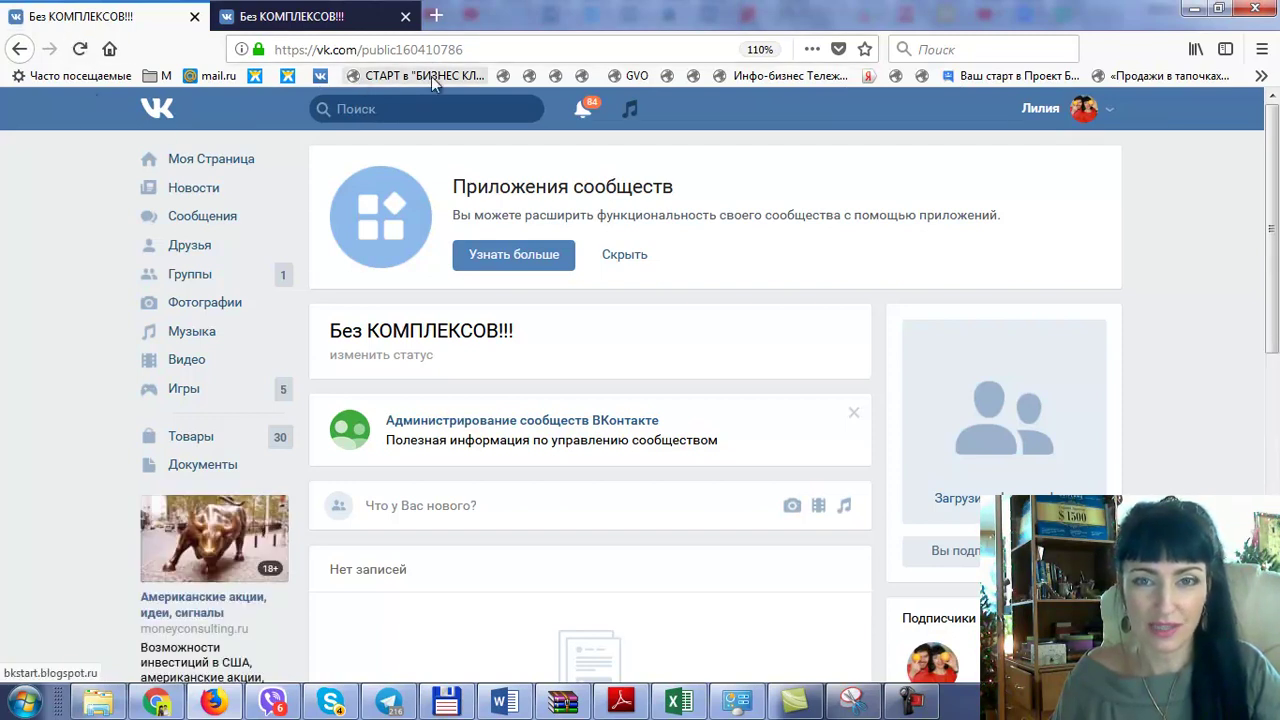
{"action": "left_click", "coordinate": [625, 256]}
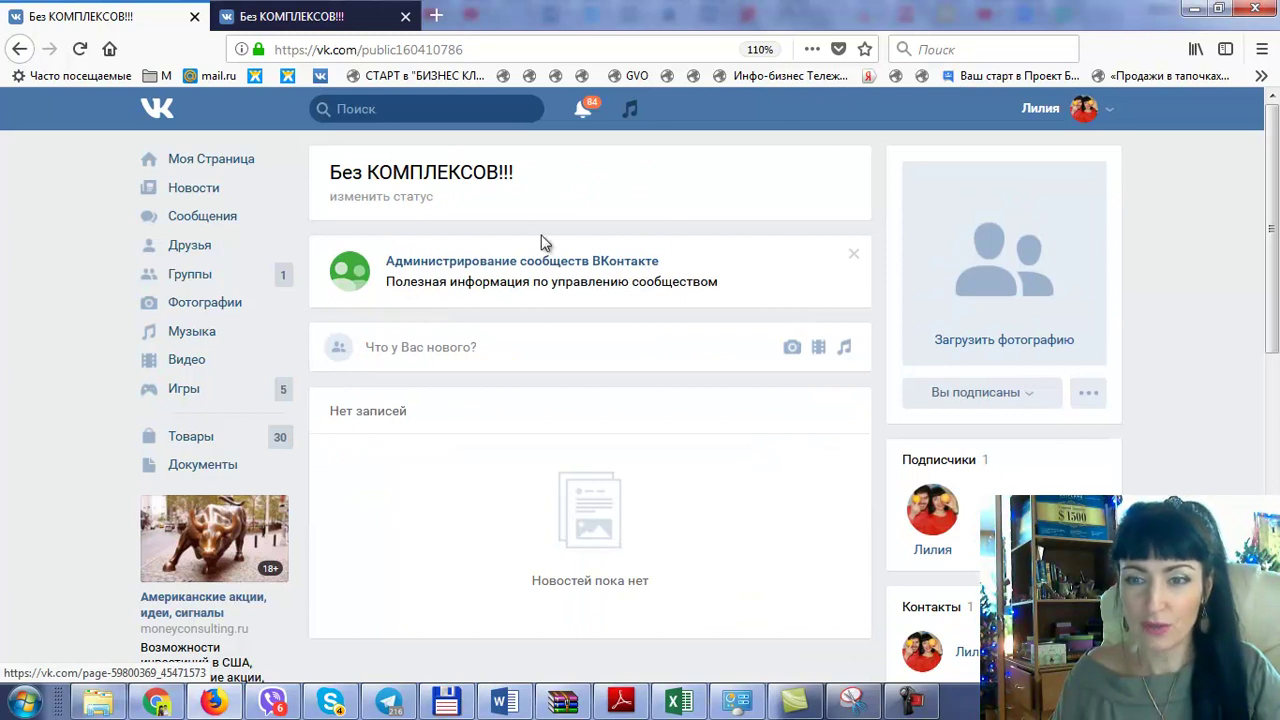
{"action": "left_click", "coordinate": [855, 258]}
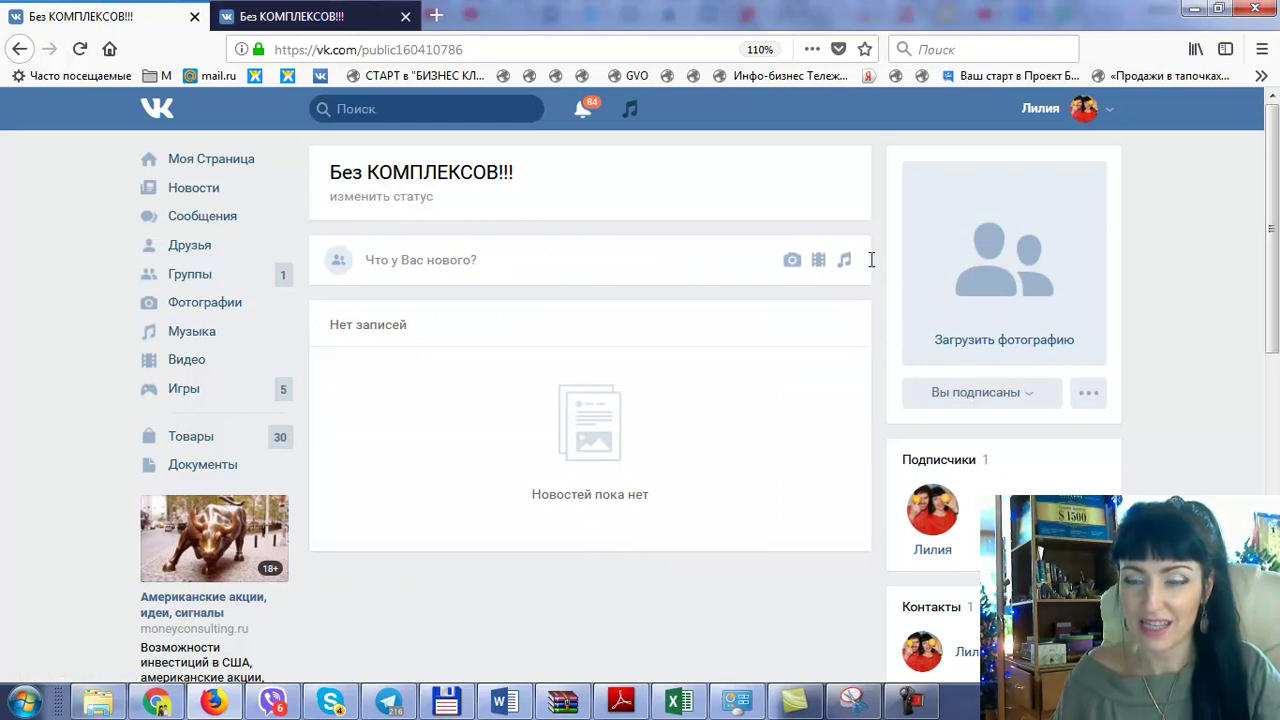
- Start uploading a new community photo and open the desktop folder of website pictures in an enlarged file browser
{"action": "left_click", "coordinate": [1002, 339]}
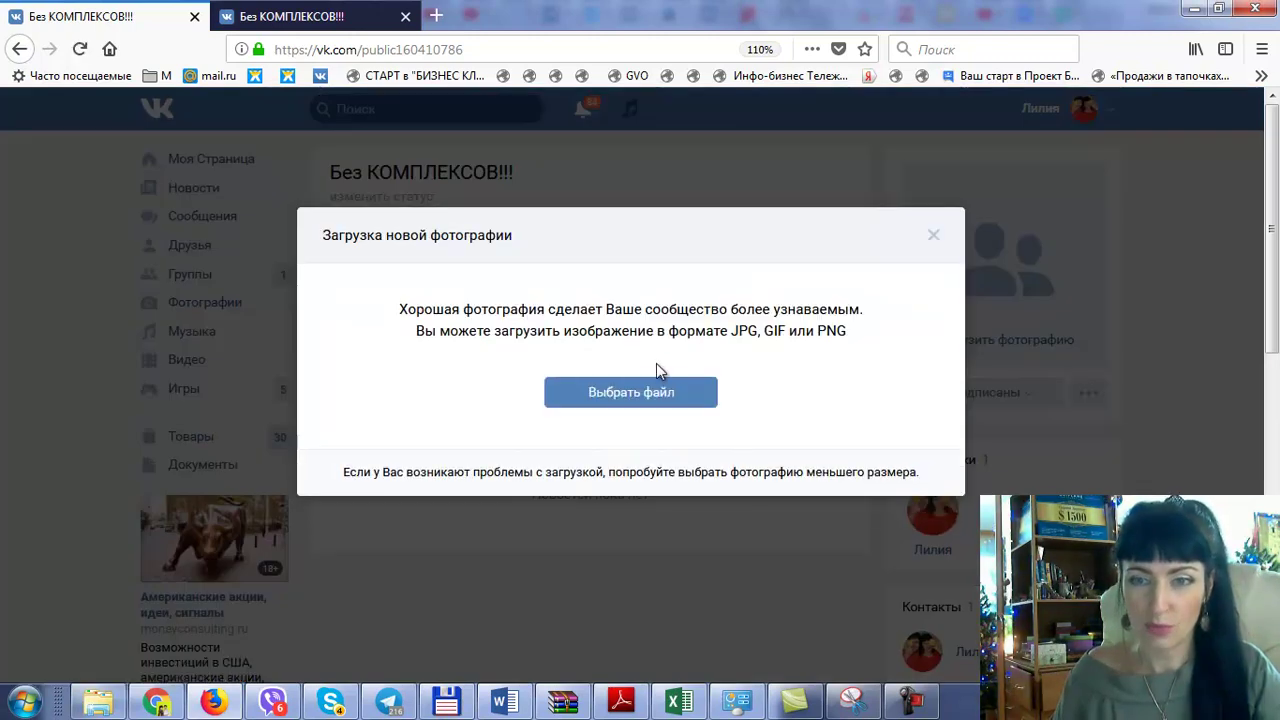
{"action": "left_click", "coordinate": [639, 398]}
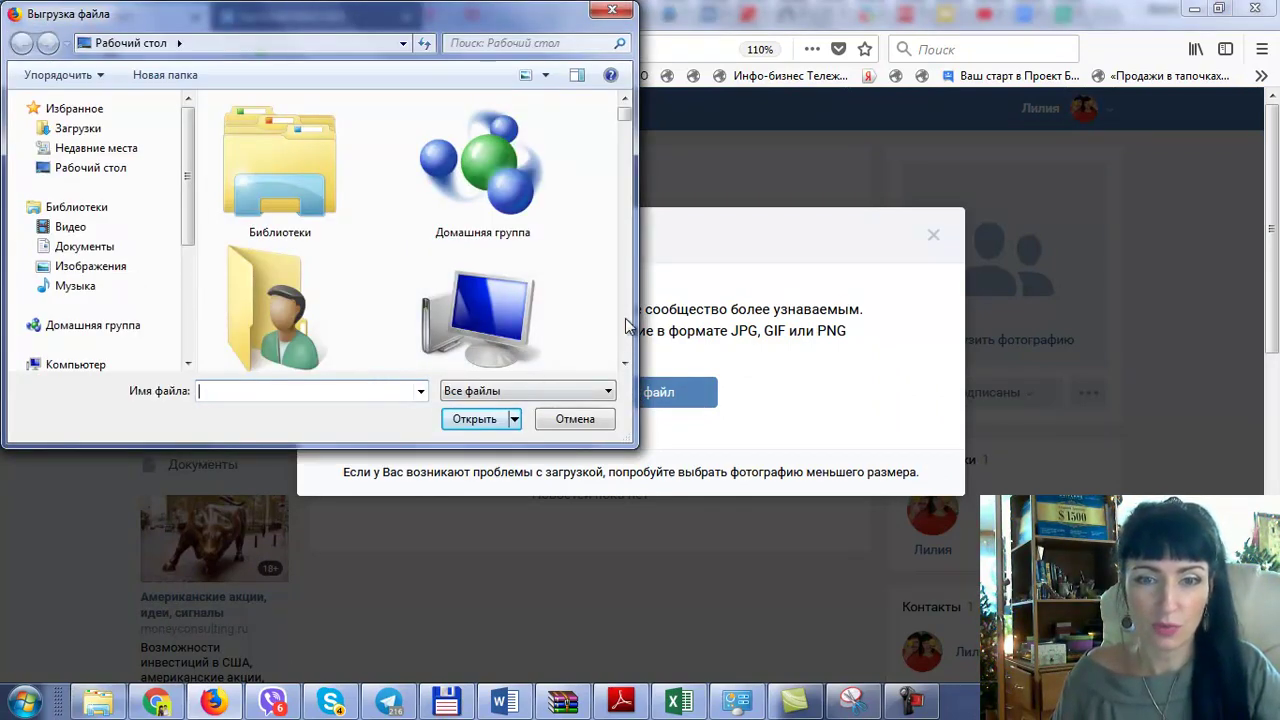
{"action": "left_click_drag", "start_coordinate": [636, 322], "coordinate": [842, 322]}
{"action": "left_click_drag", "start_coordinate": [499, 445], "coordinate": [485, 628]}
{"action": "scroll", "coordinate": [509, 451], "scroll_direction": "down", "scroll_amount": 5}
{"action": "scroll", "coordinate": [509, 451], "scroll_direction": "down", "scroll_amount": 6}
{"action": "scroll", "coordinate": [510, 449], "scroll_direction": "up", "scroll_amount": 2}
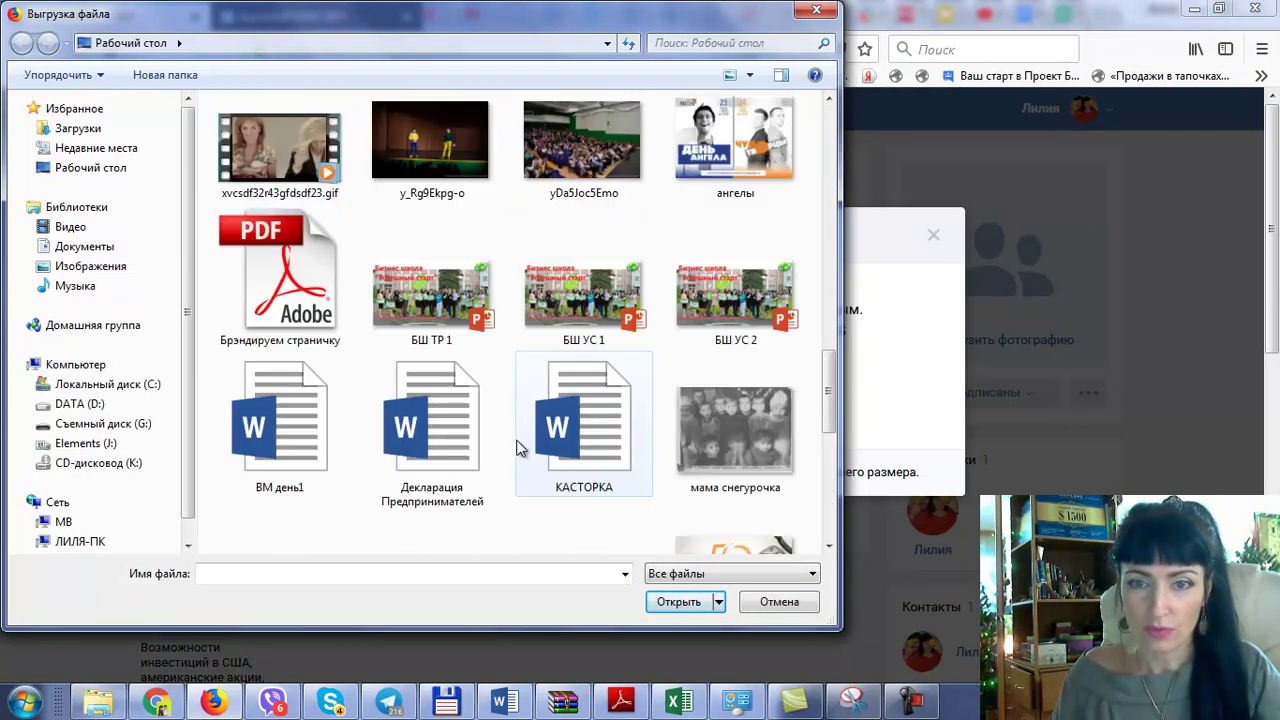
{"action": "scroll", "coordinate": [517, 448], "scroll_direction": "up", "scroll_amount": 10}
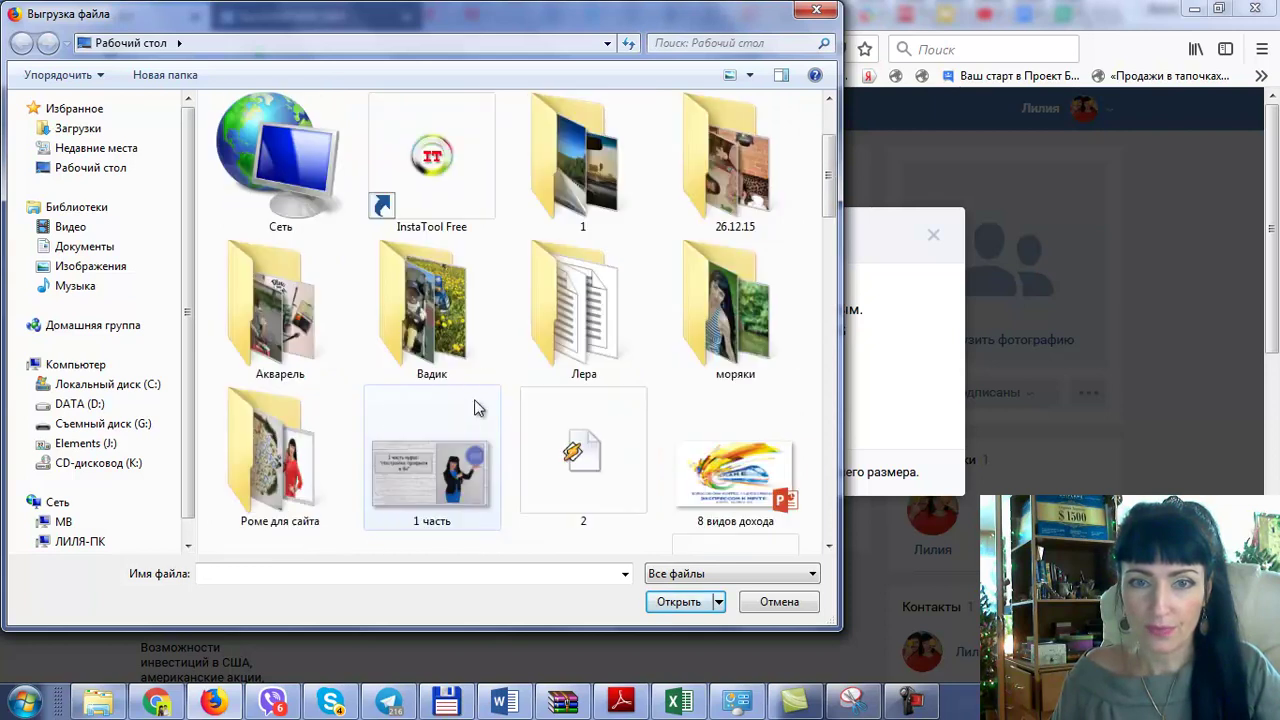
{"action": "scroll", "coordinate": [475, 407], "scroll_direction": "up", "scroll_amount": 2}
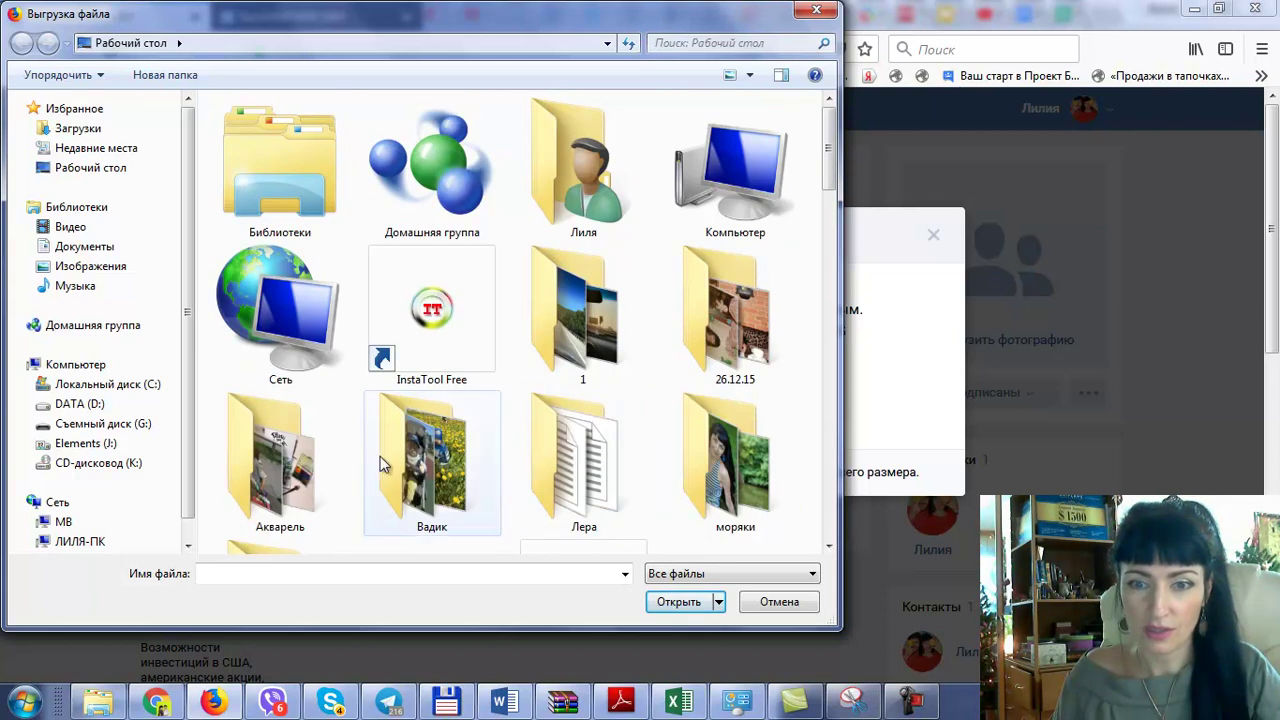
{"action": "scroll", "coordinate": [490, 465], "scroll_direction": "down", "scroll_amount": 3}
{"action": "left_click", "coordinate": [295, 370]}
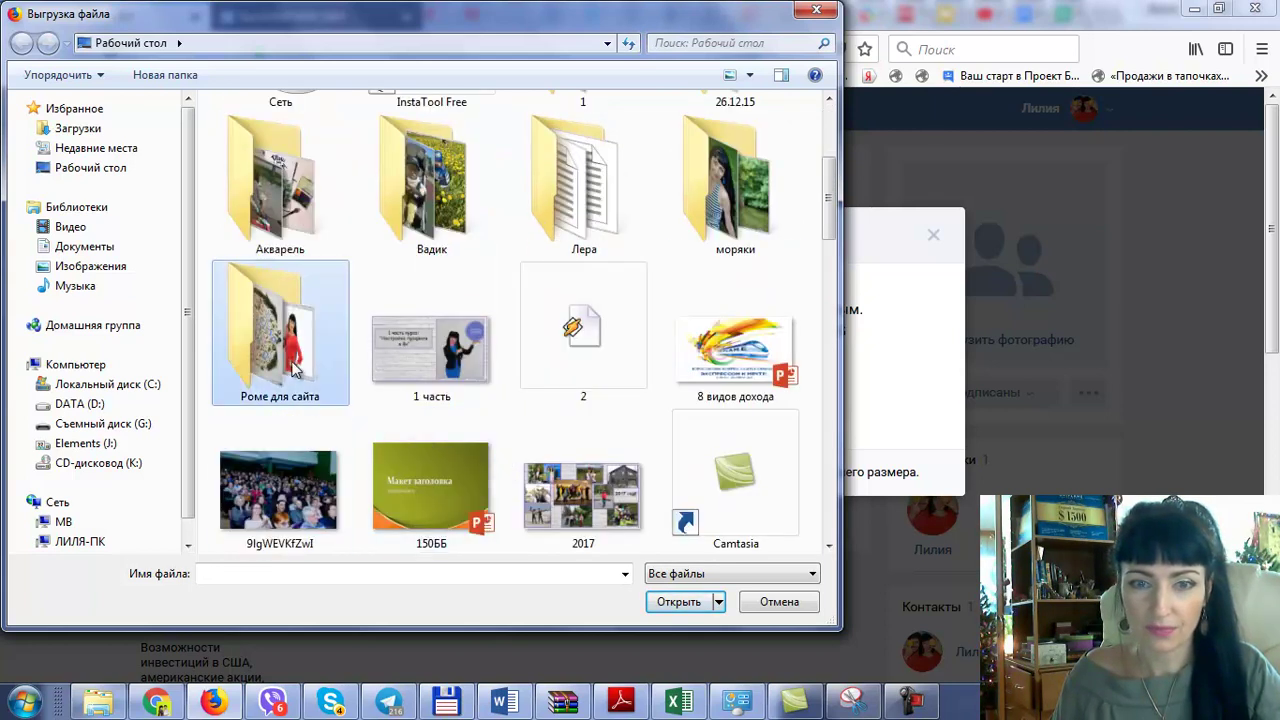
{"action": "double_click", "coordinate": [295, 370]}
- Find the image qZHesM3iwWM in the folder and upload it as the community photo
{"action": "scroll", "coordinate": [531, 368], "scroll_direction": "down", "scroll_amount": 5}
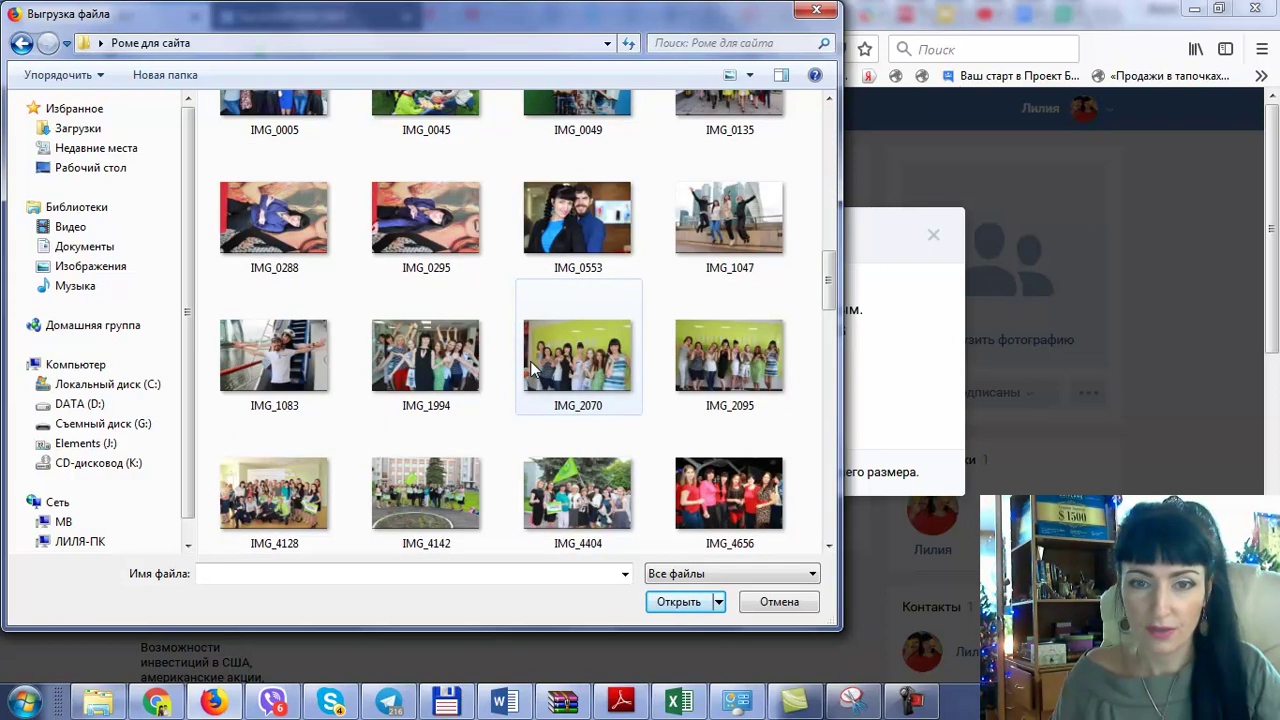
{"action": "scroll", "coordinate": [531, 368], "scroll_direction": "down", "scroll_amount": 5}
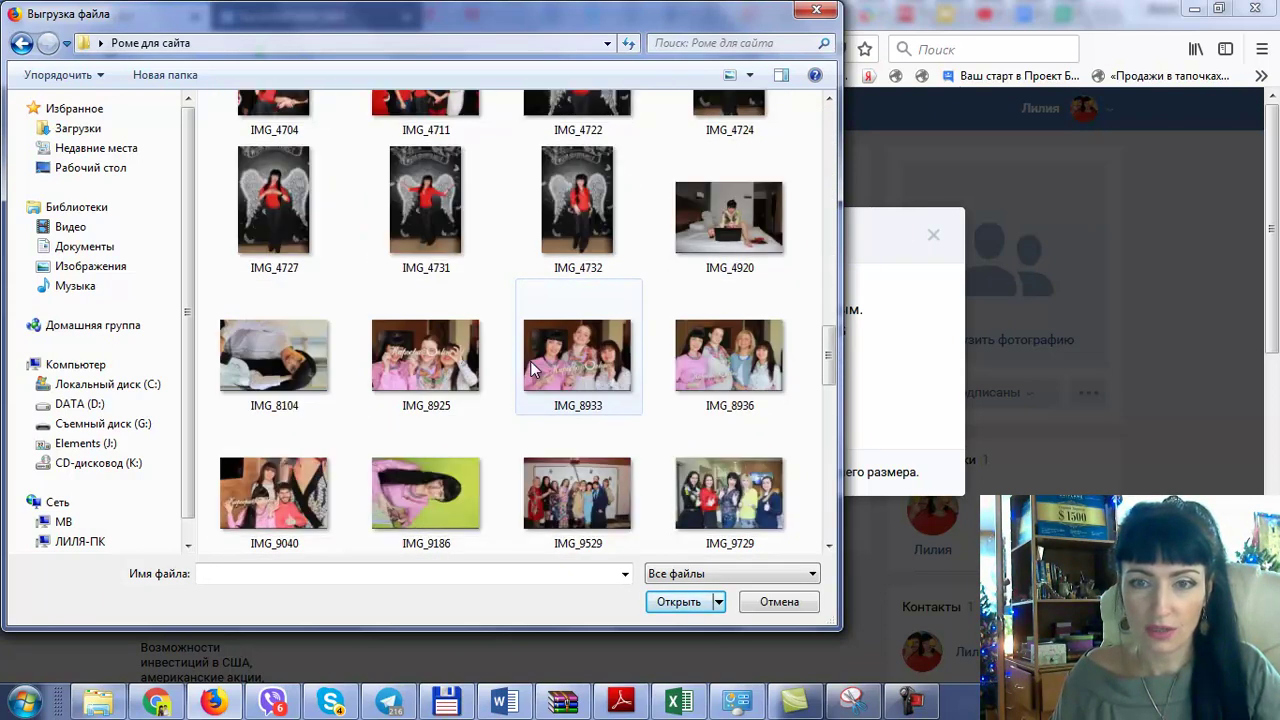
{"action": "scroll", "coordinate": [531, 368], "scroll_direction": "down", "scroll_amount": 2}
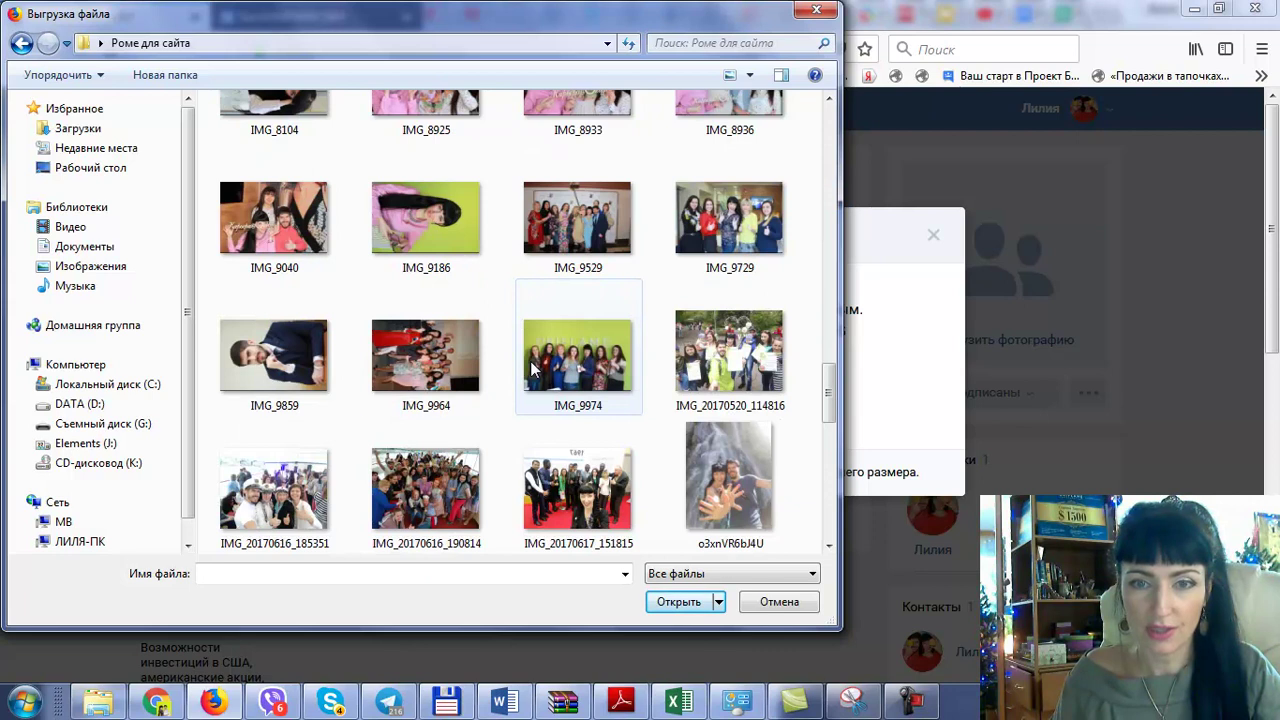
{"action": "scroll", "coordinate": [486, 320], "scroll_direction": "down", "scroll_amount": 6}
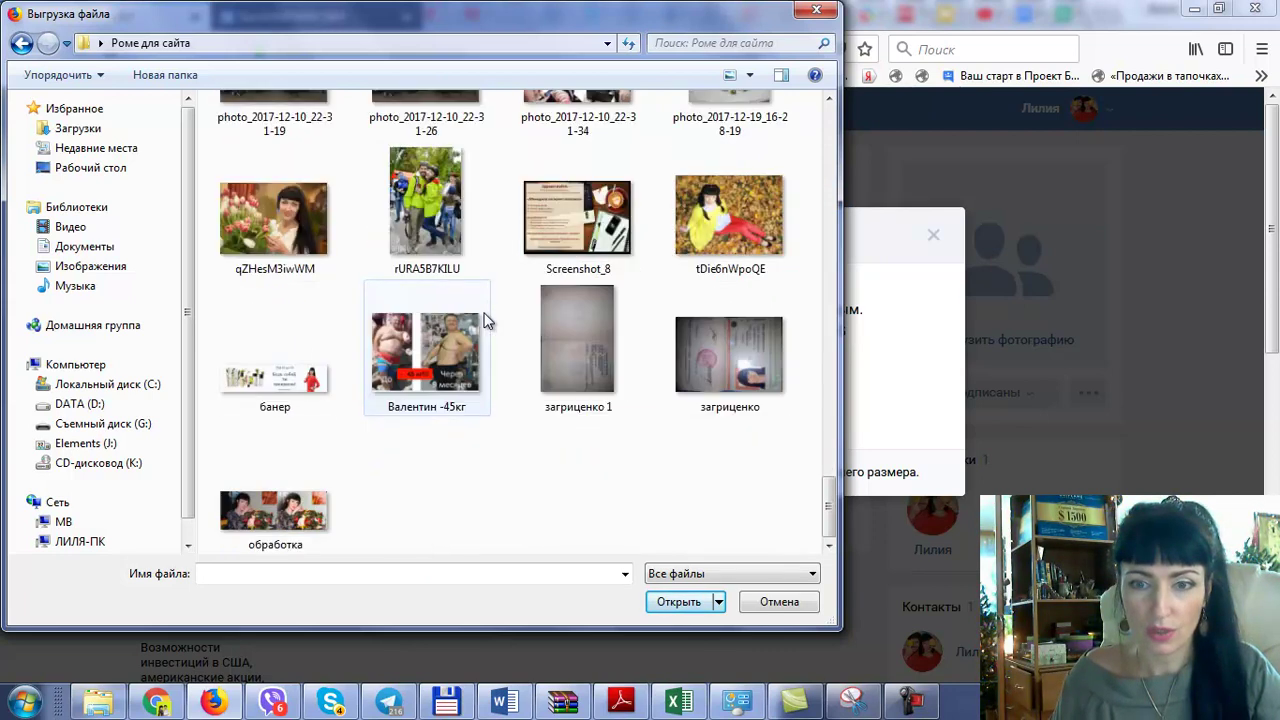
{"action": "scroll", "coordinate": [486, 320], "scroll_direction": "up", "scroll_amount": 2}
{"action": "left_click", "coordinate": [278, 487]}
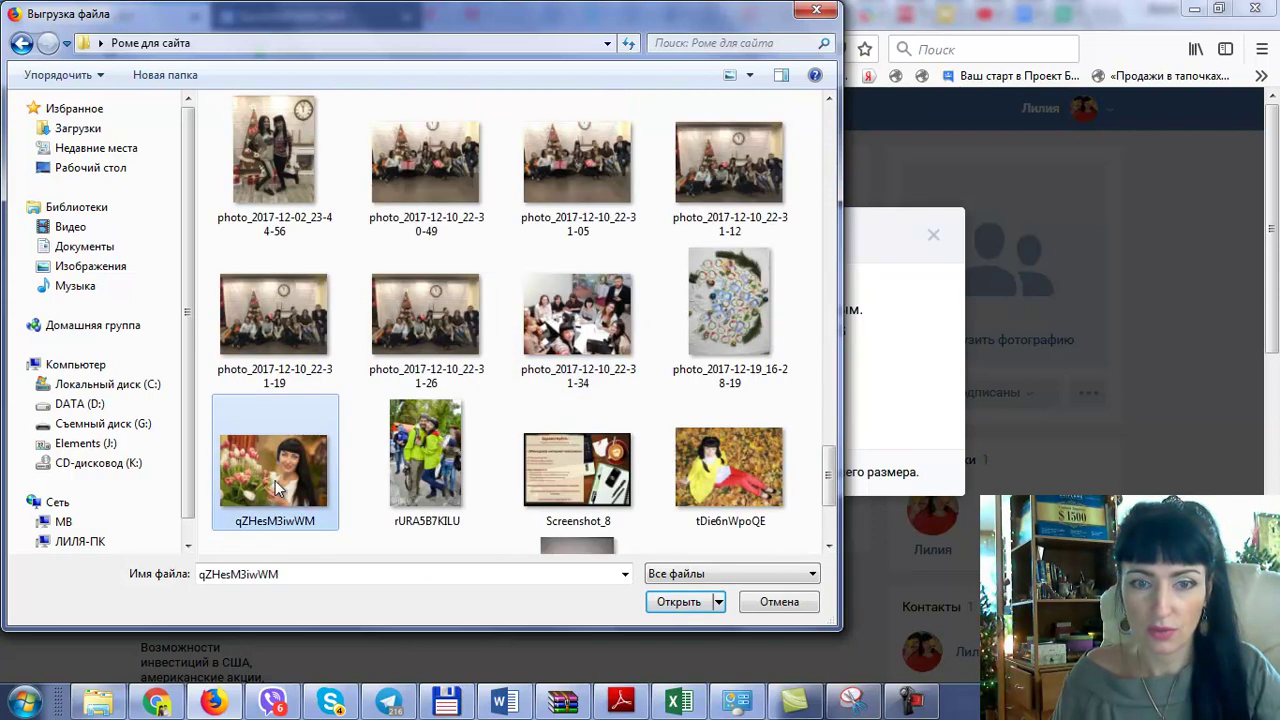
{"action": "left_click", "coordinate": [672, 597]}
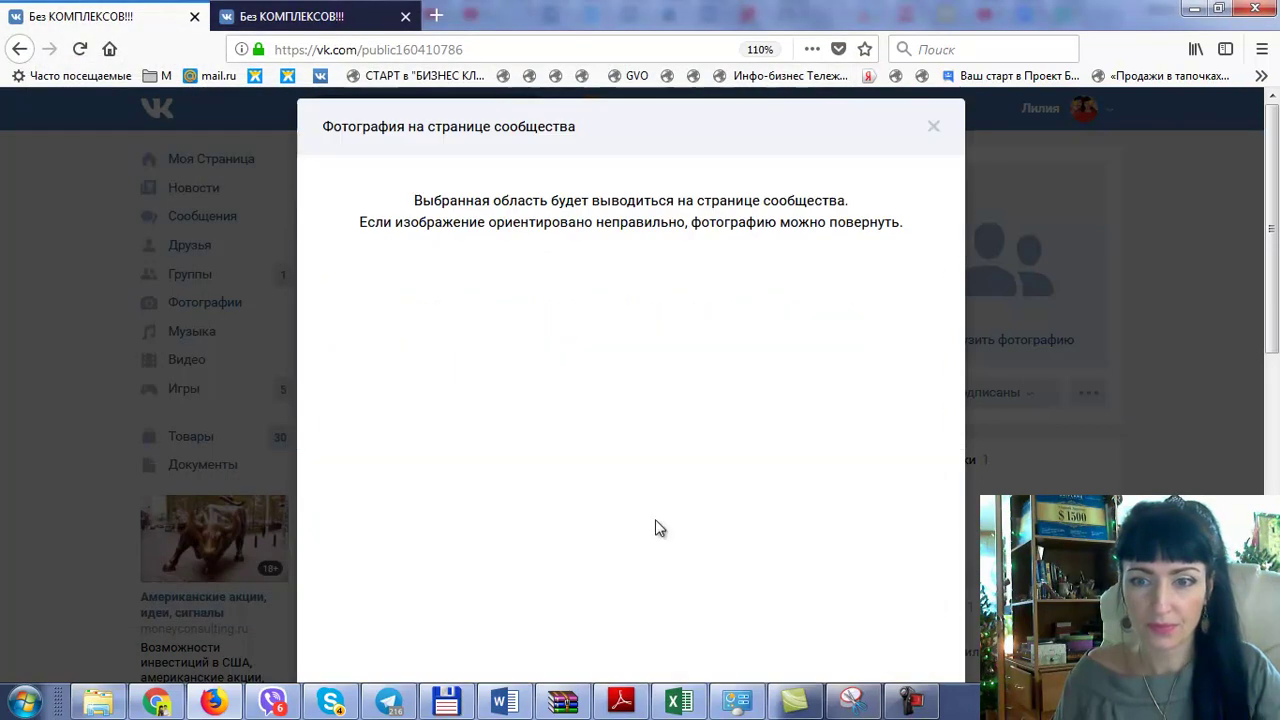
- Enlarge the crop area to the photo's full height, covering the woman and the nearby tulips, and save the selection
{"action": "left_click_drag", "start_coordinate": [666, 471], "coordinate": [695, 464]}
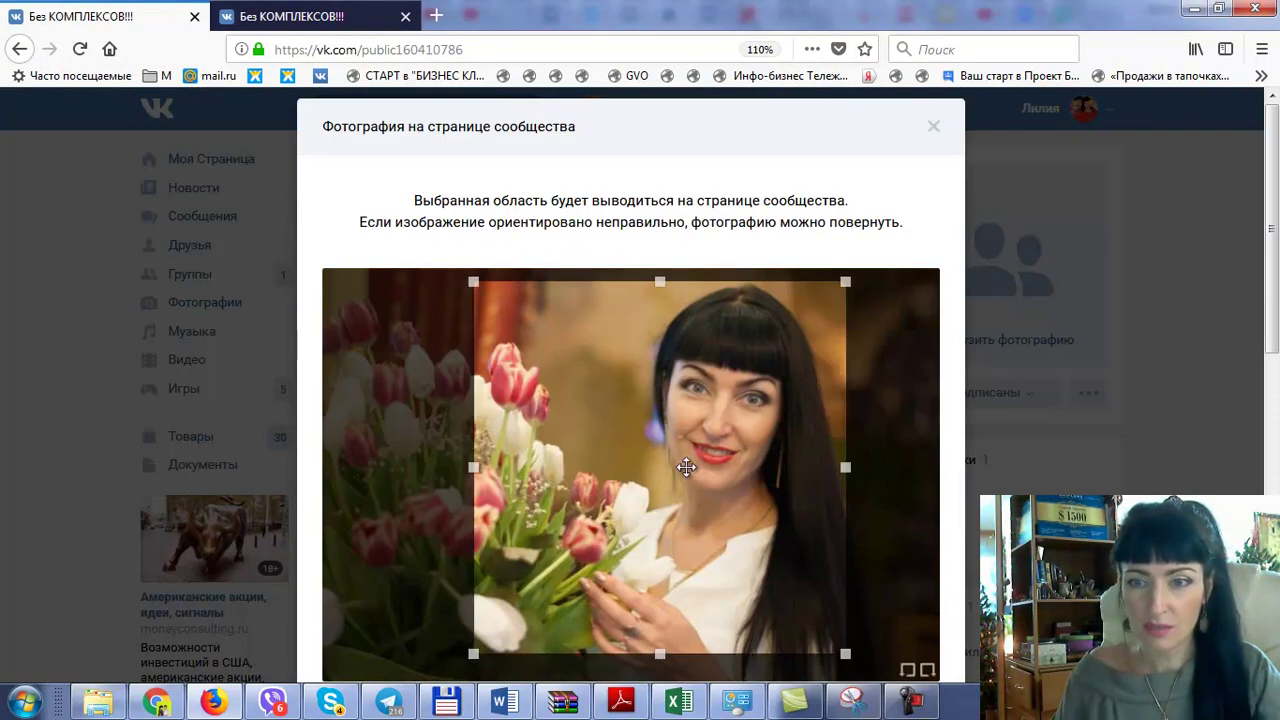
{"action": "left_click_drag", "start_coordinate": [470, 291], "coordinate": [460, 273]}
{"action": "scroll", "coordinate": [491, 466], "scroll_direction": "down", "scroll_amount": 3}
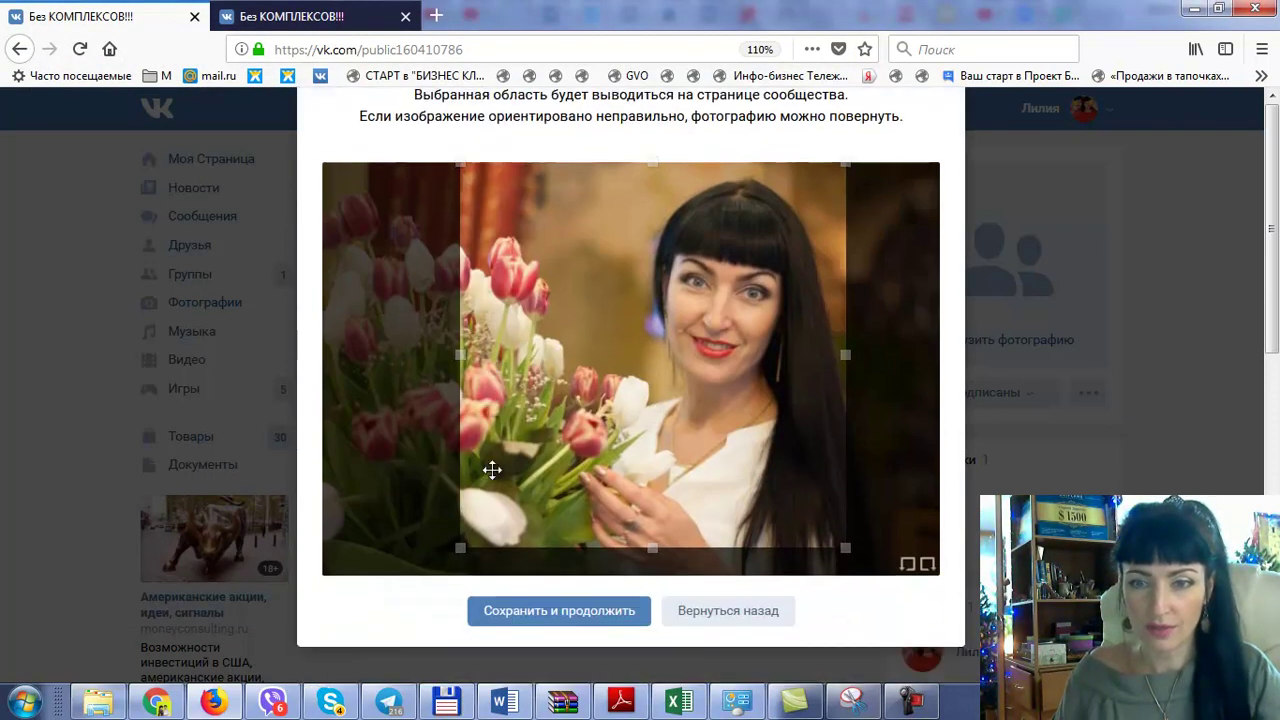
{"action": "left_click_drag", "start_coordinate": [460, 512], "coordinate": [423, 531]}
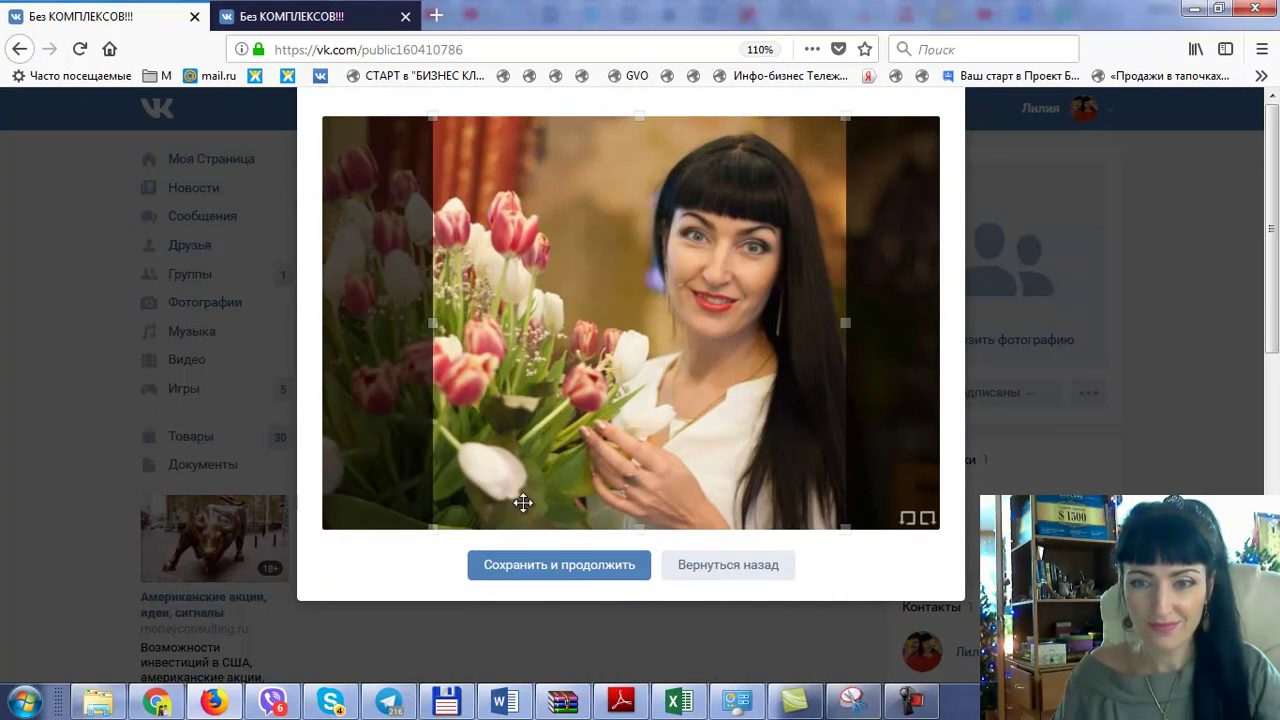
{"action": "left_click", "coordinate": [575, 565]}
- Expand the round thumbnail area over the whole cropped photo, save it, and delete the photo-update post from the wall
{"action": "left_click_drag", "start_coordinate": [612, 456], "coordinate": [640, 420]}
{"action": "left_click_drag", "start_coordinate": [506, 486], "coordinate": [452, 510]}
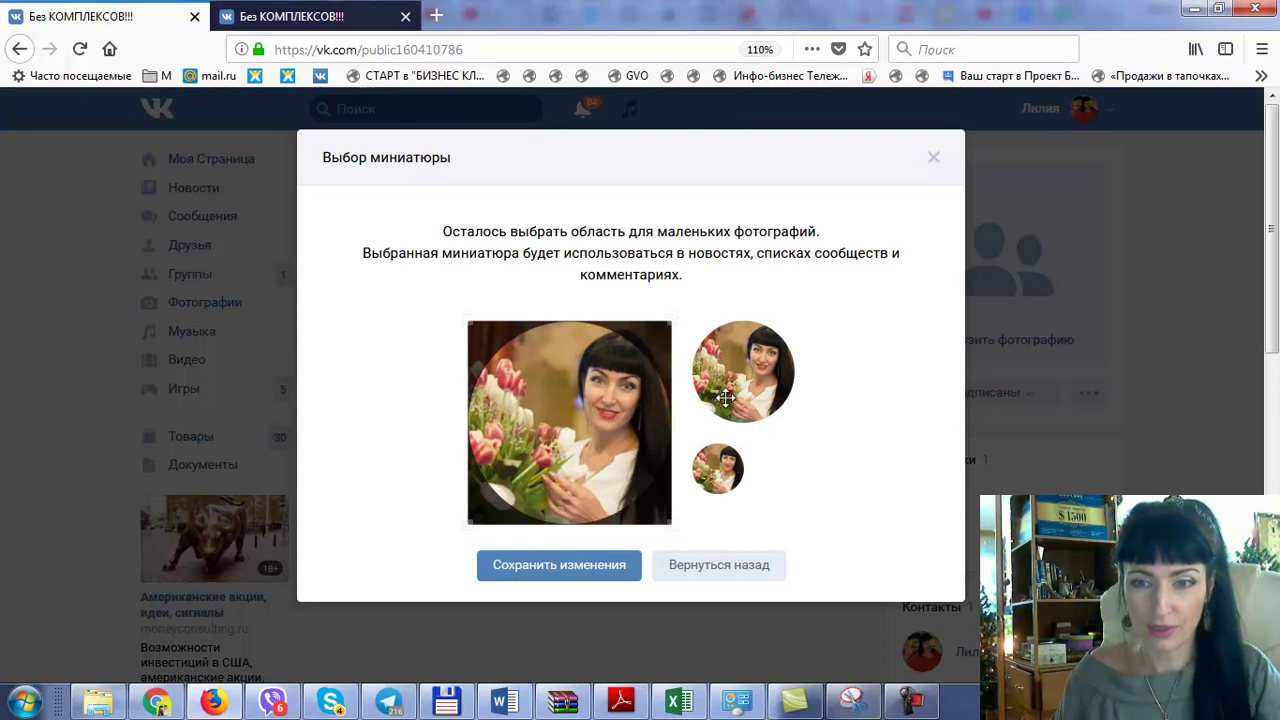
{"action": "left_click", "coordinate": [584, 569]}
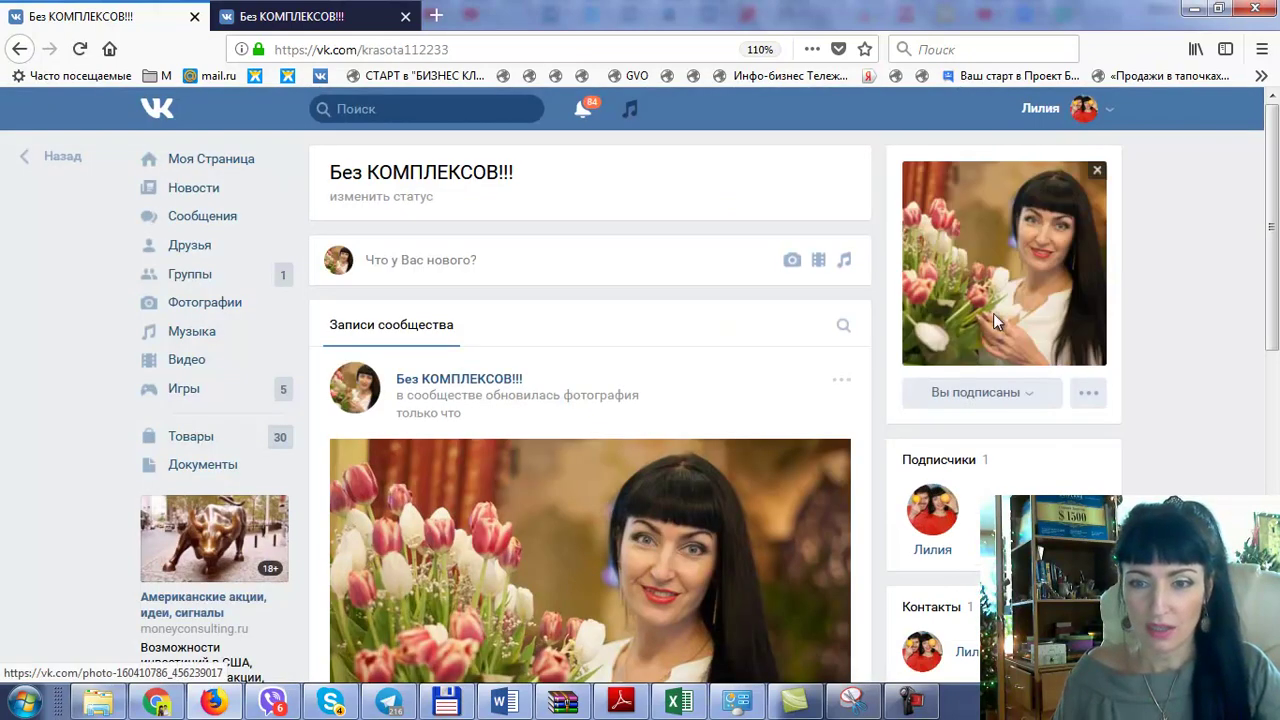
{"action": "mouse_move", "coordinate": [843, 384]}
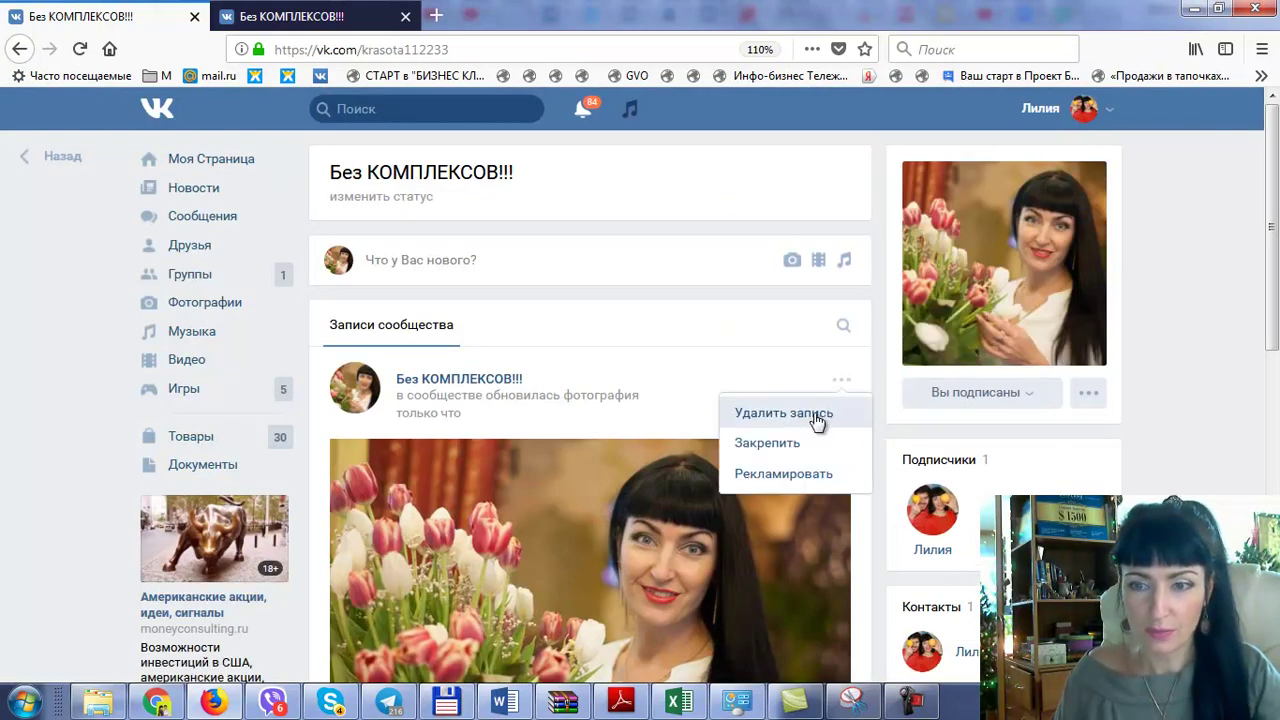
{"action": "left_click", "coordinate": [812, 415]}
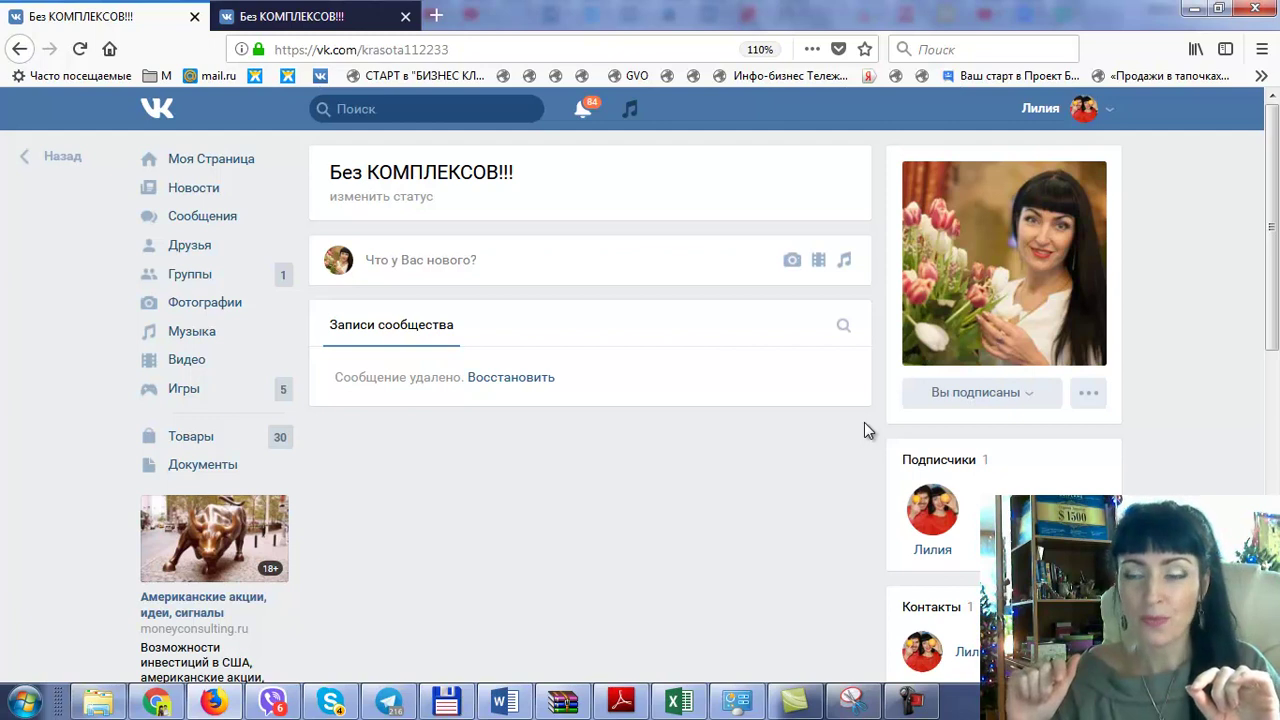
- Open the community management settings and start choosing an image file for the community cover
{"action": "left_click", "coordinate": [1089, 403]}
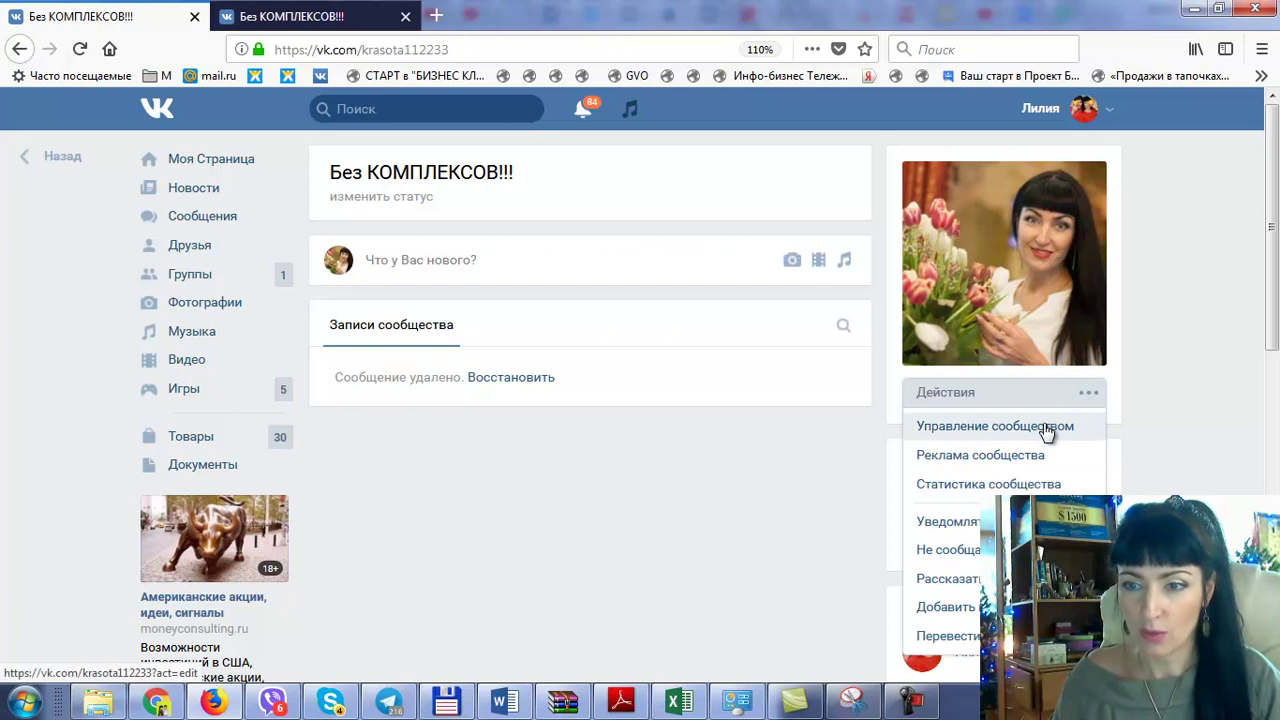
{"action": "left_click", "coordinate": [1047, 430]}
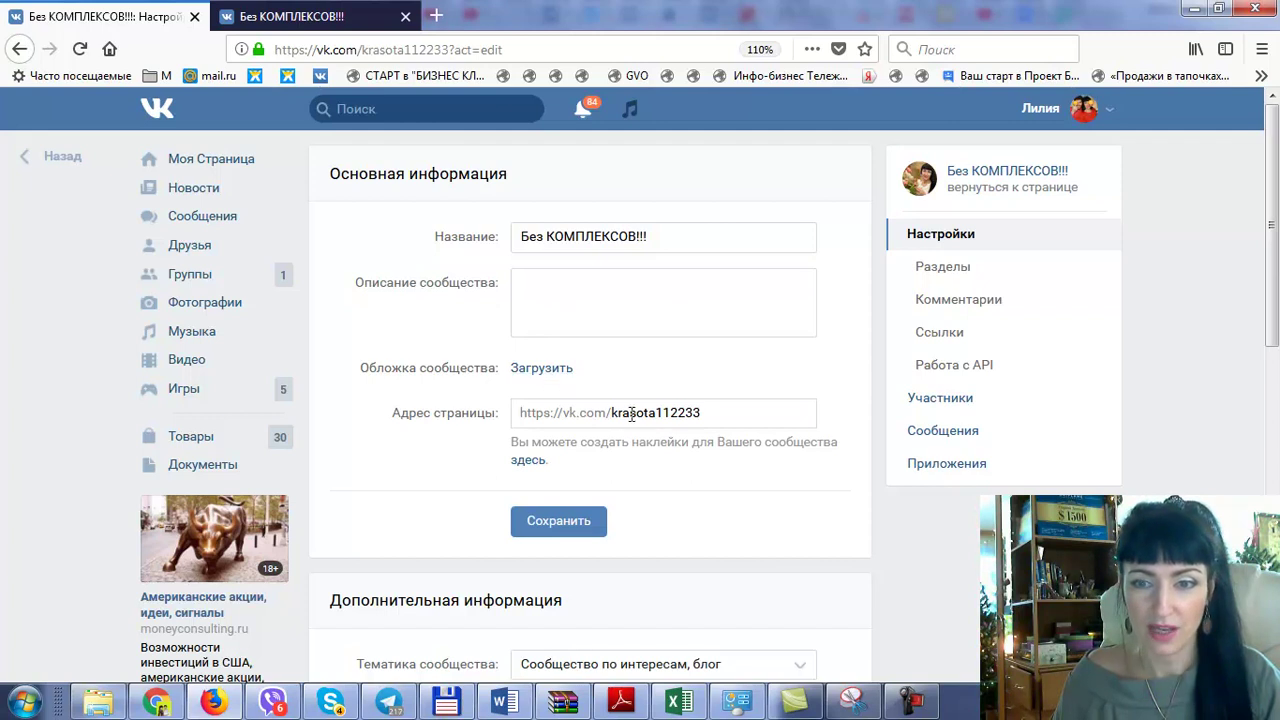
{"action": "left_click", "coordinate": [541, 370]}
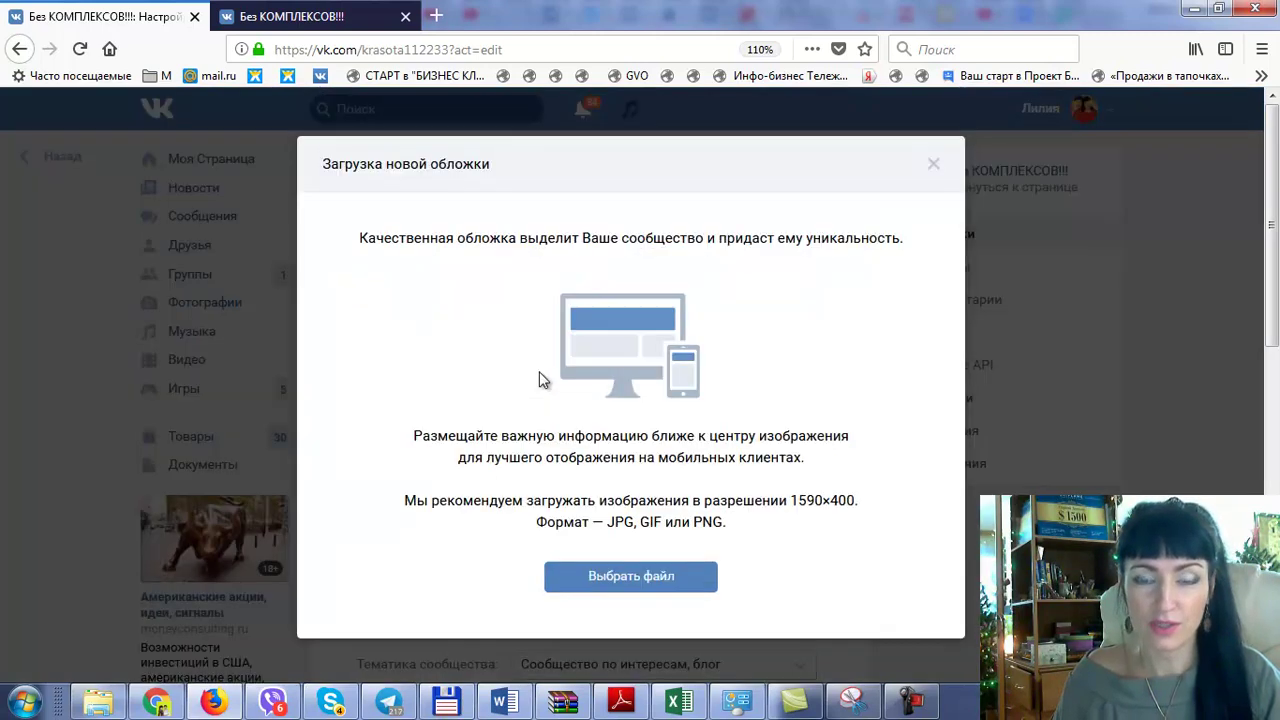
{"action": "left_click", "coordinate": [638, 580]}
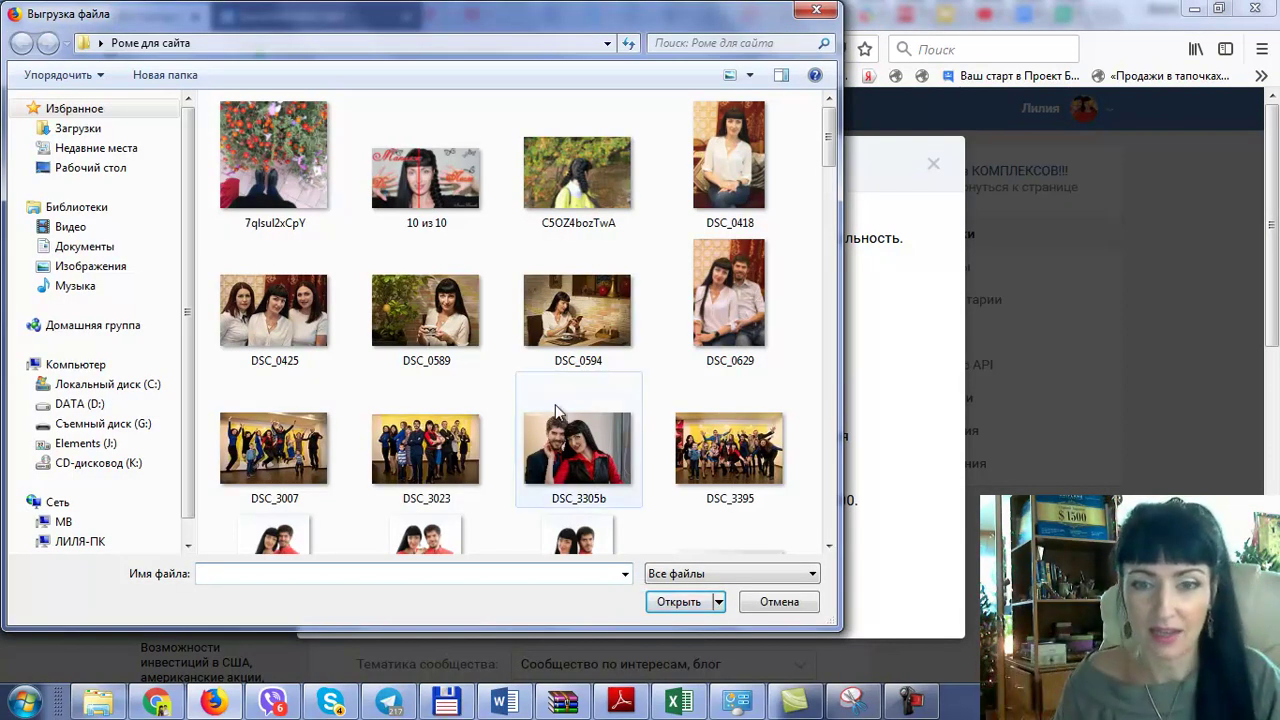
- Upload the image банер as the community cover and save it with the whole banner selected
{"action": "scroll", "coordinate": [649, 483], "scroll_direction": "down", "scroll_amount": 5}
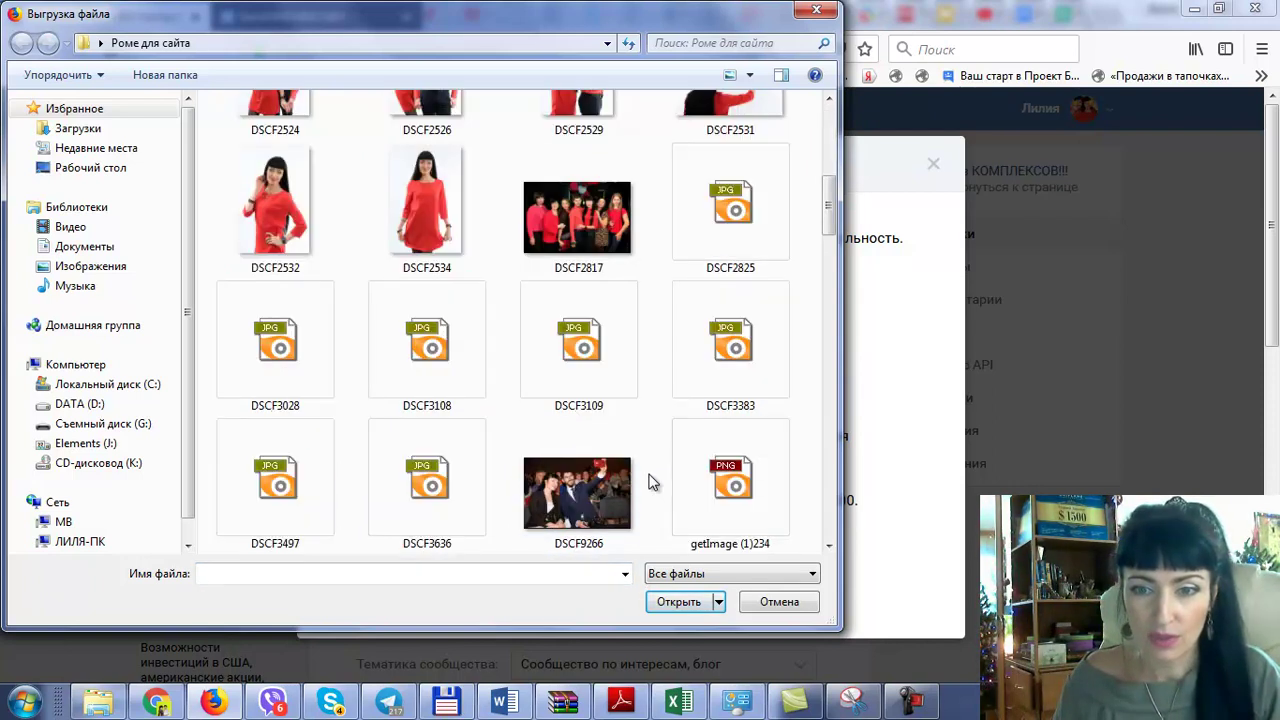
{"action": "scroll", "coordinate": [649, 483], "scroll_direction": "down", "scroll_amount": 5}
{"action": "scroll", "coordinate": [649, 483], "scroll_direction": "down", "scroll_amount": 5}
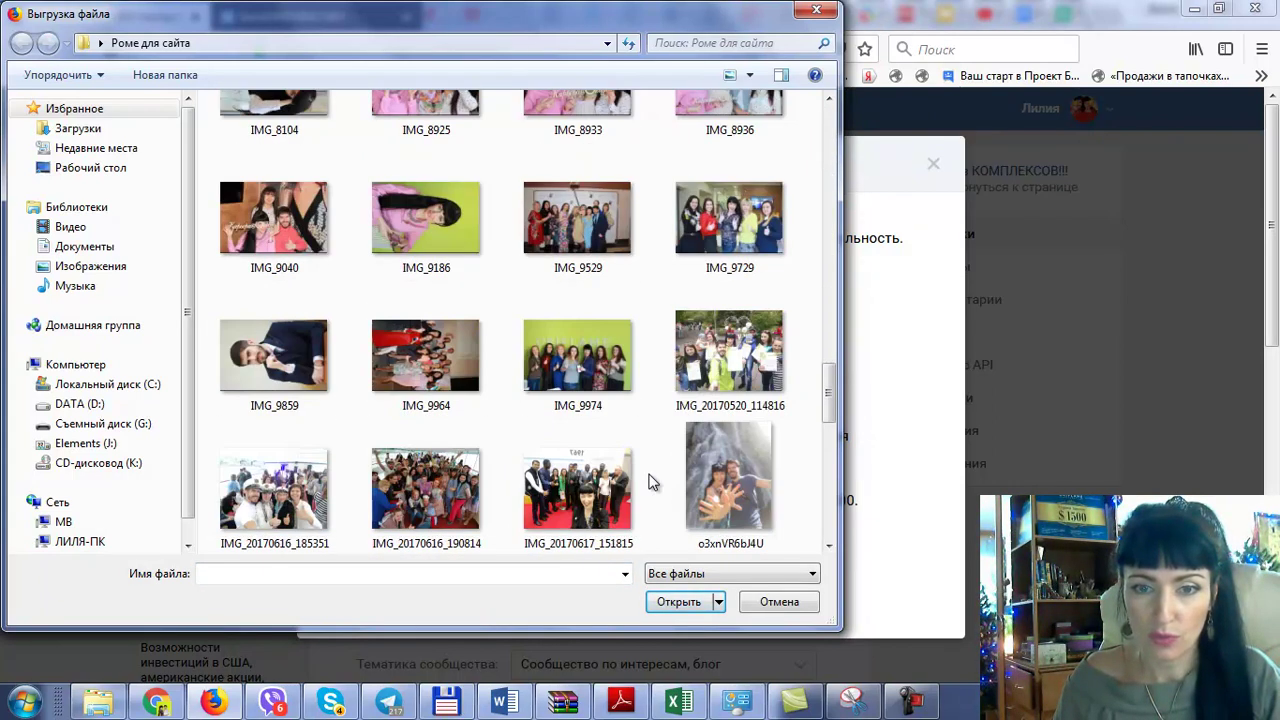
{"action": "scroll", "coordinate": [649, 483], "scroll_direction": "down", "scroll_amount": 8}
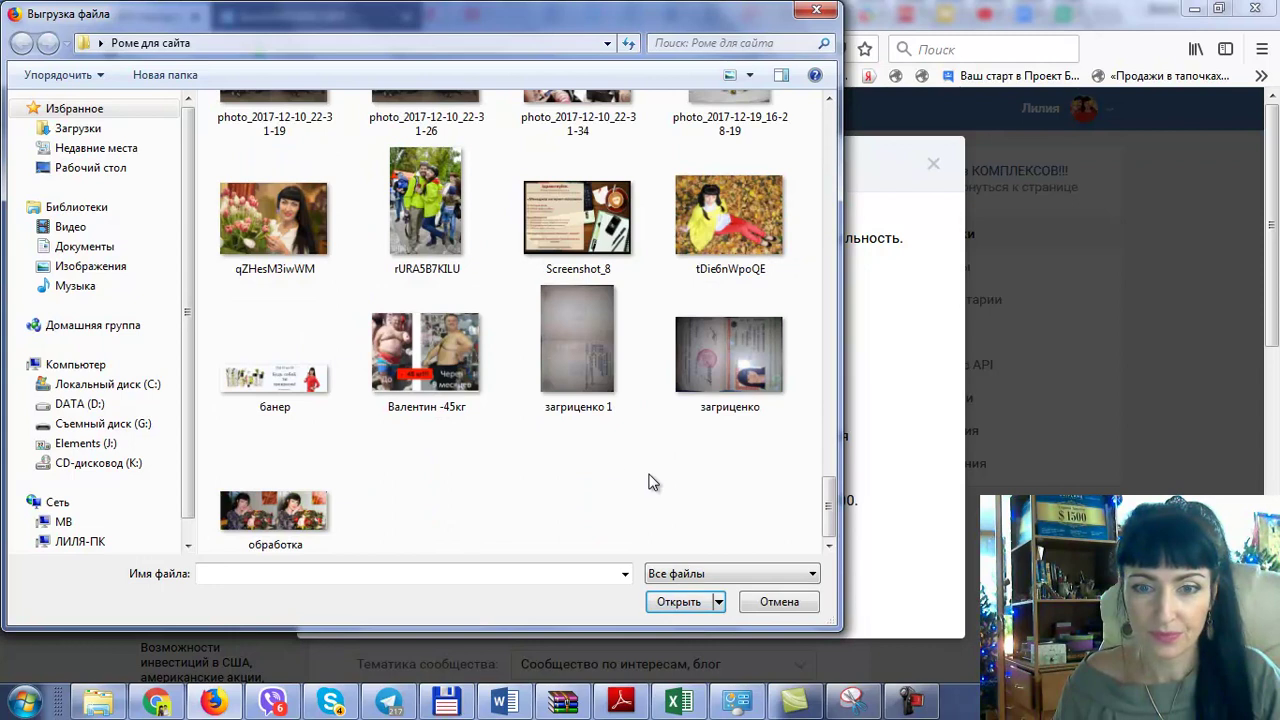
{"action": "left_click", "coordinate": [281, 385]}
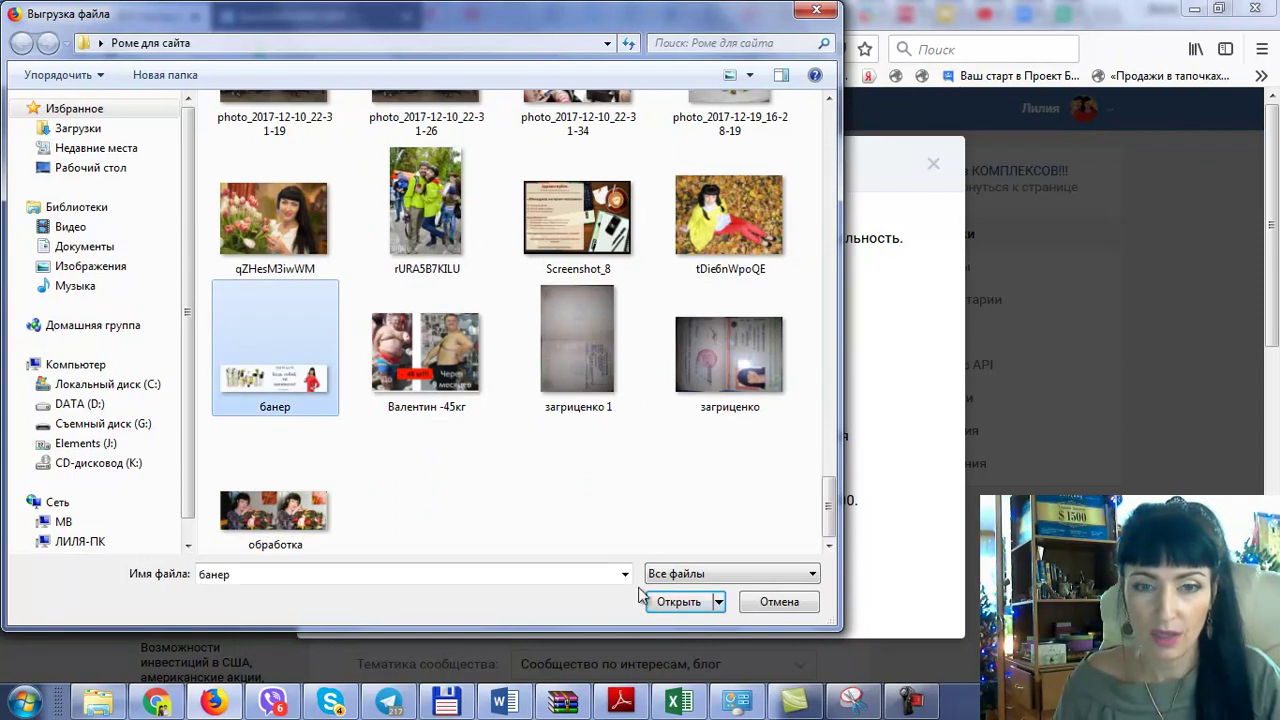
{"action": "left_click", "coordinate": [683, 603]}
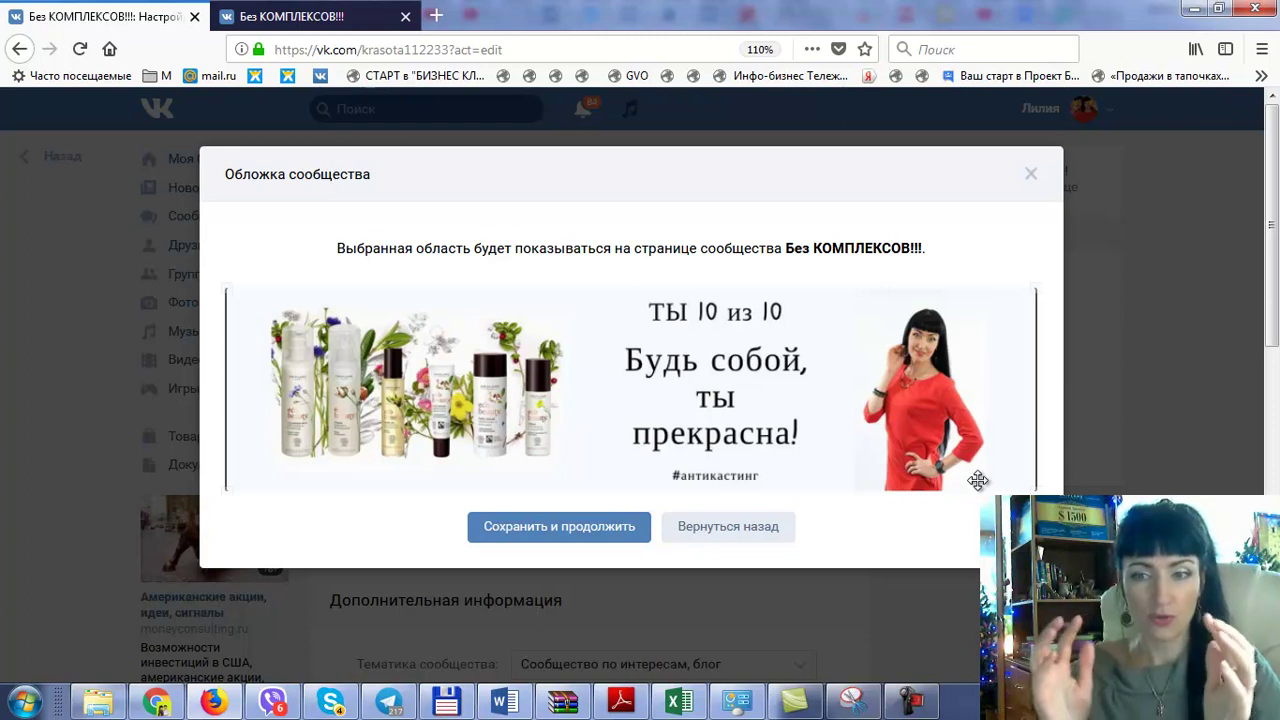
{"action": "left_click", "coordinate": [586, 532]}
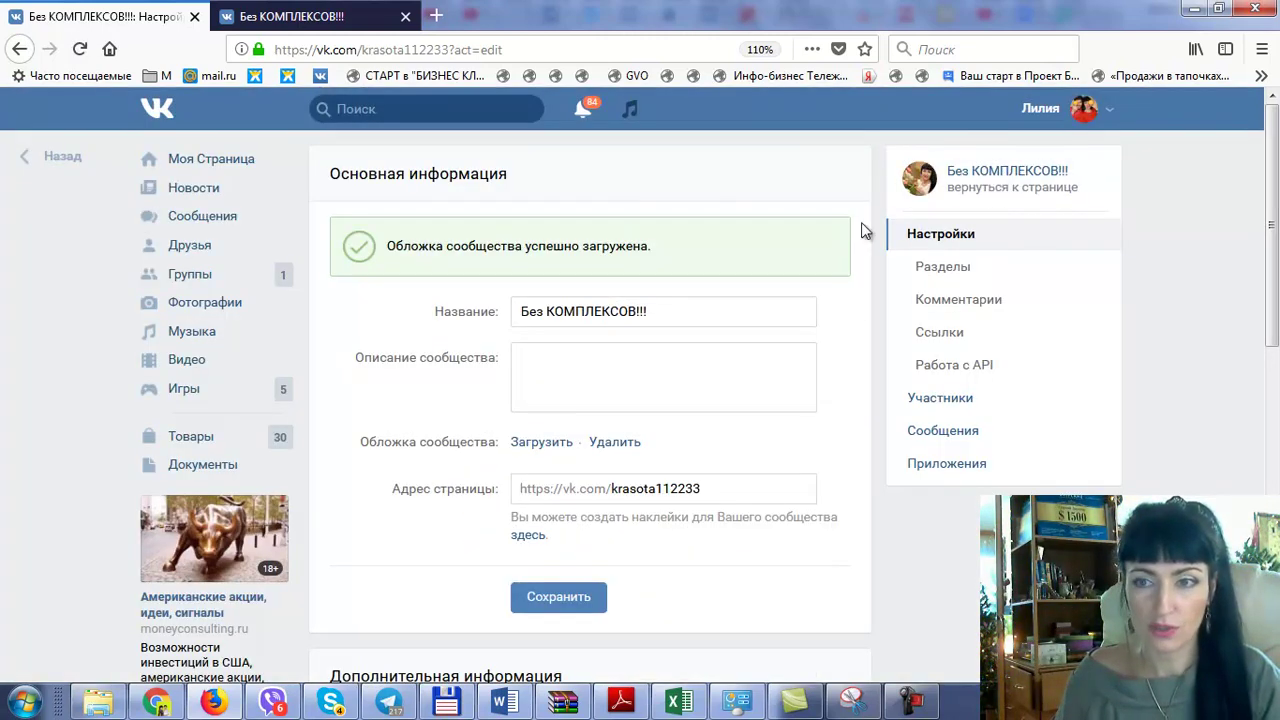
- Return to the community page, and copy the status line "Группа независимого консультанта по красоте" with the consultant's name from the existing group
{"action": "left_click", "coordinate": [1007, 183]}
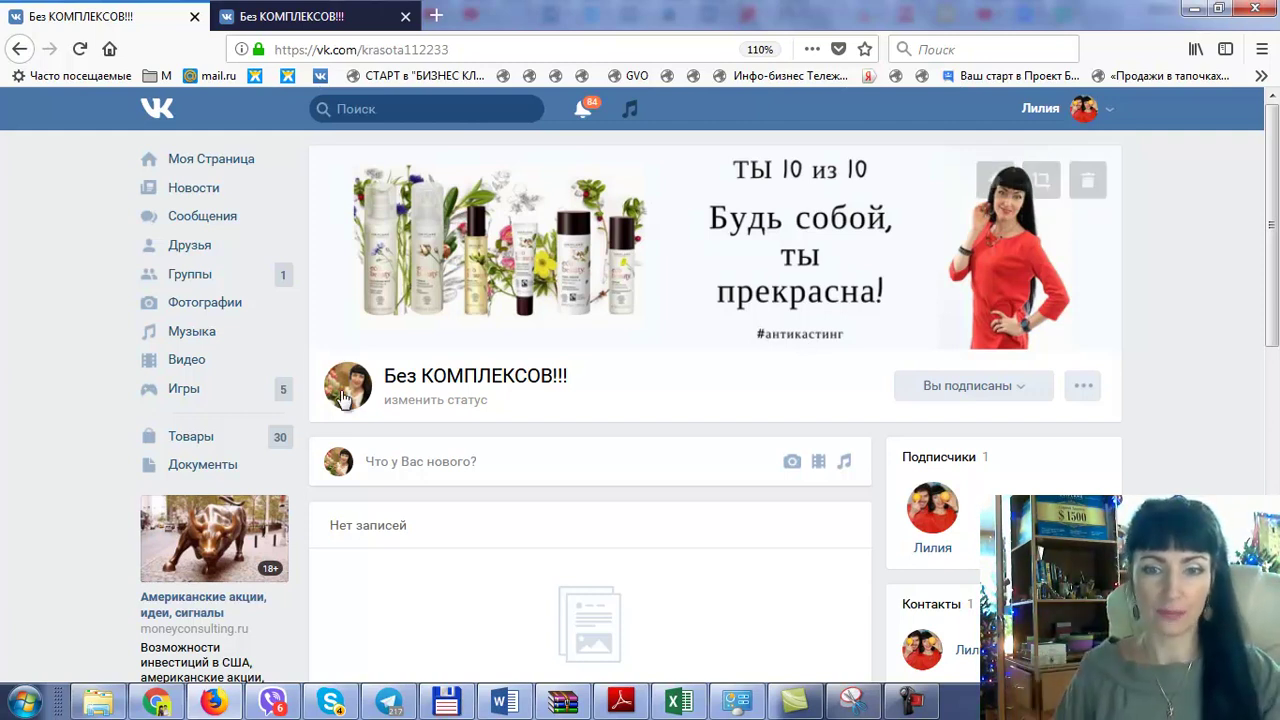
{"action": "mouse_move", "coordinate": [343, 398]}
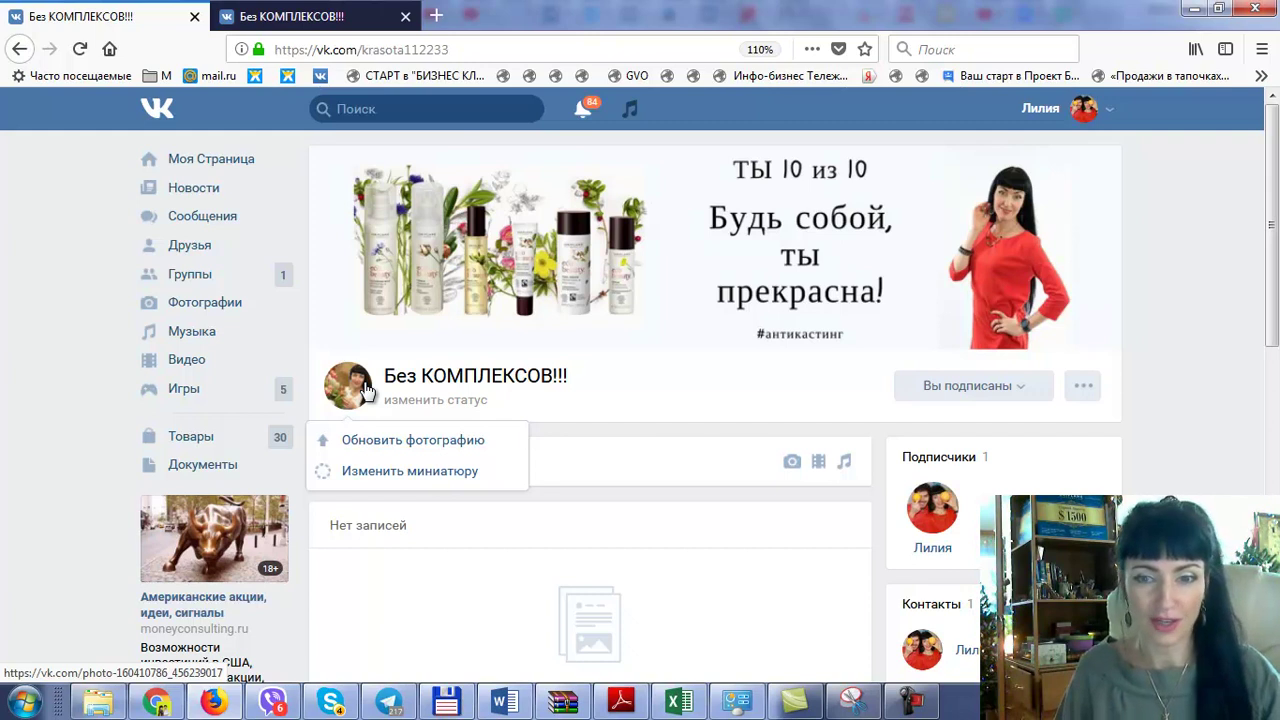
{"action": "left_click", "coordinate": [477, 408]}
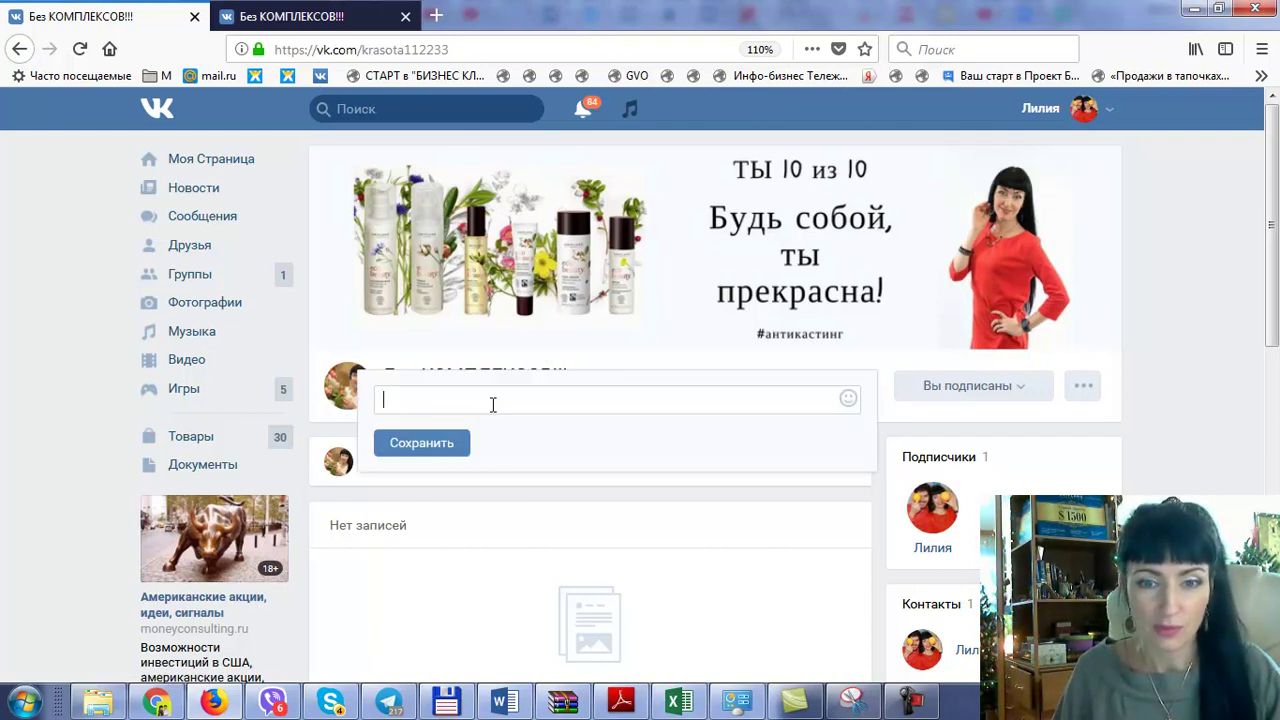
{"action": "left_click", "coordinate": [428, 447]}
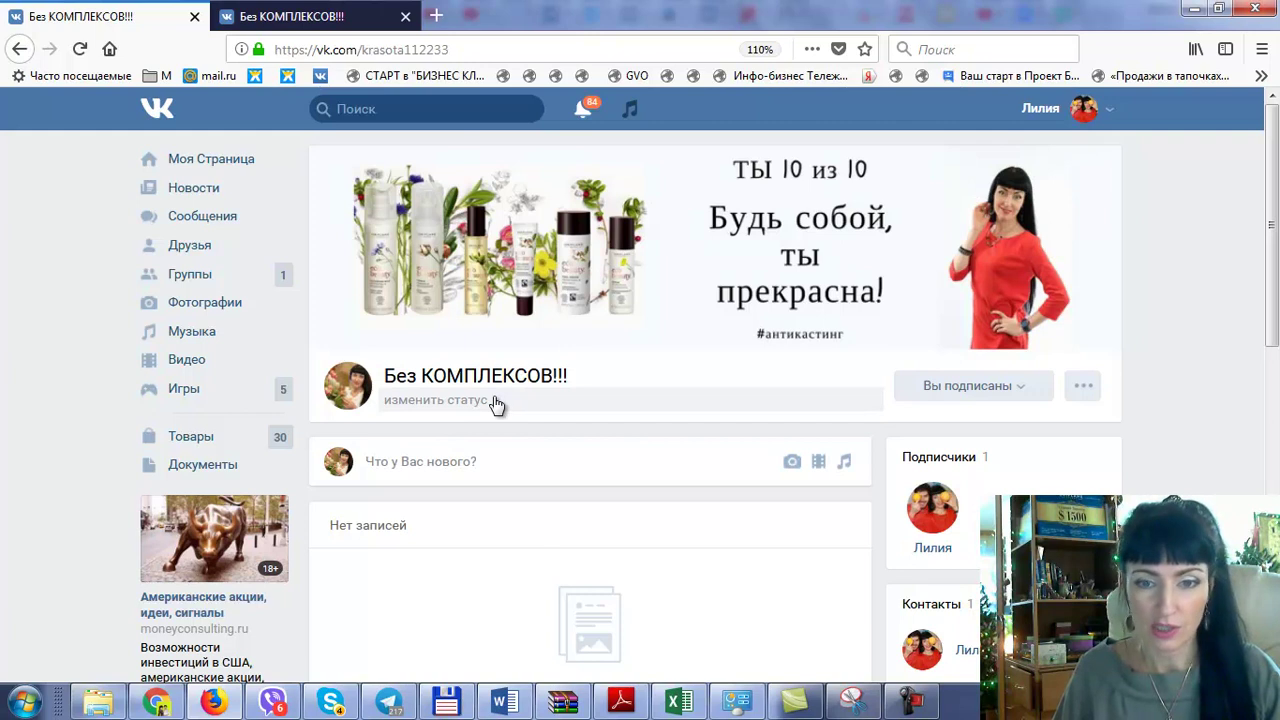
{"action": "left_click", "coordinate": [312, 74]}
{"action": "triple_click", "coordinate": [410, 378]}
{"action": "left_click_drag", "start_coordinate": [389, 401], "coordinate": [503, 425]}
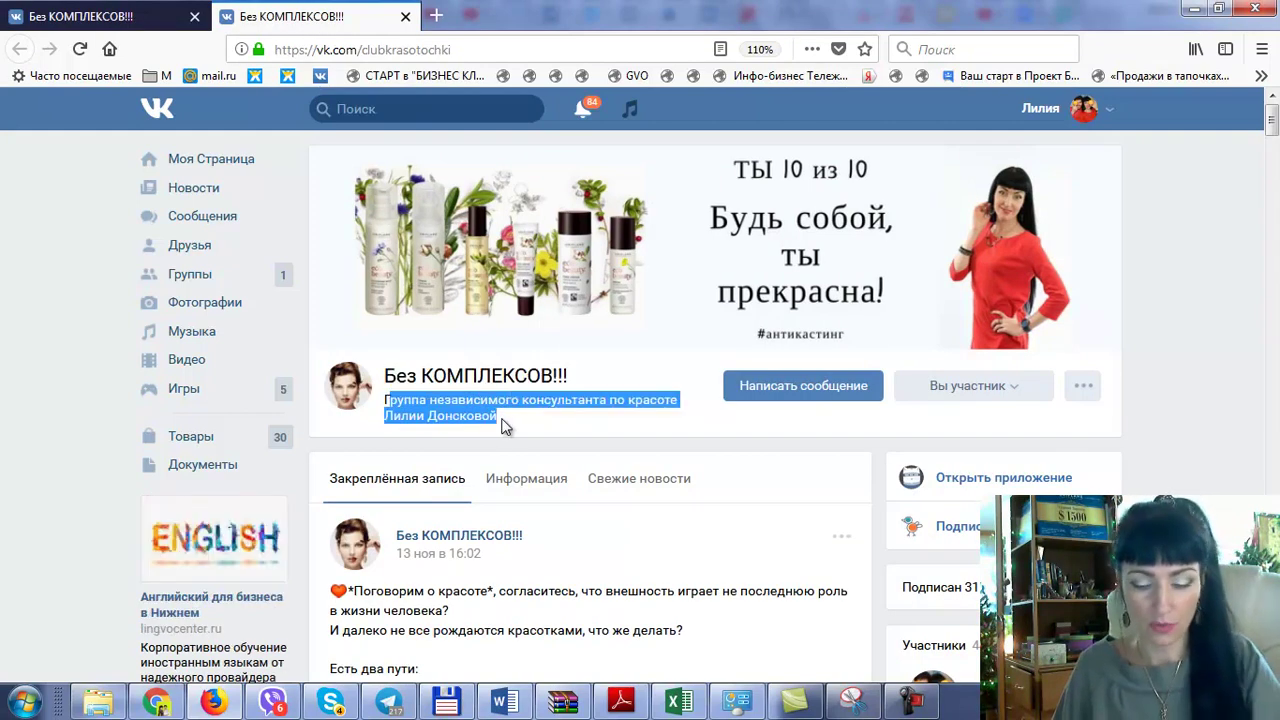
- Paste the copied consultant group line as the new community page's status and save it
{"action": "left_click", "coordinate": [110, 16]}
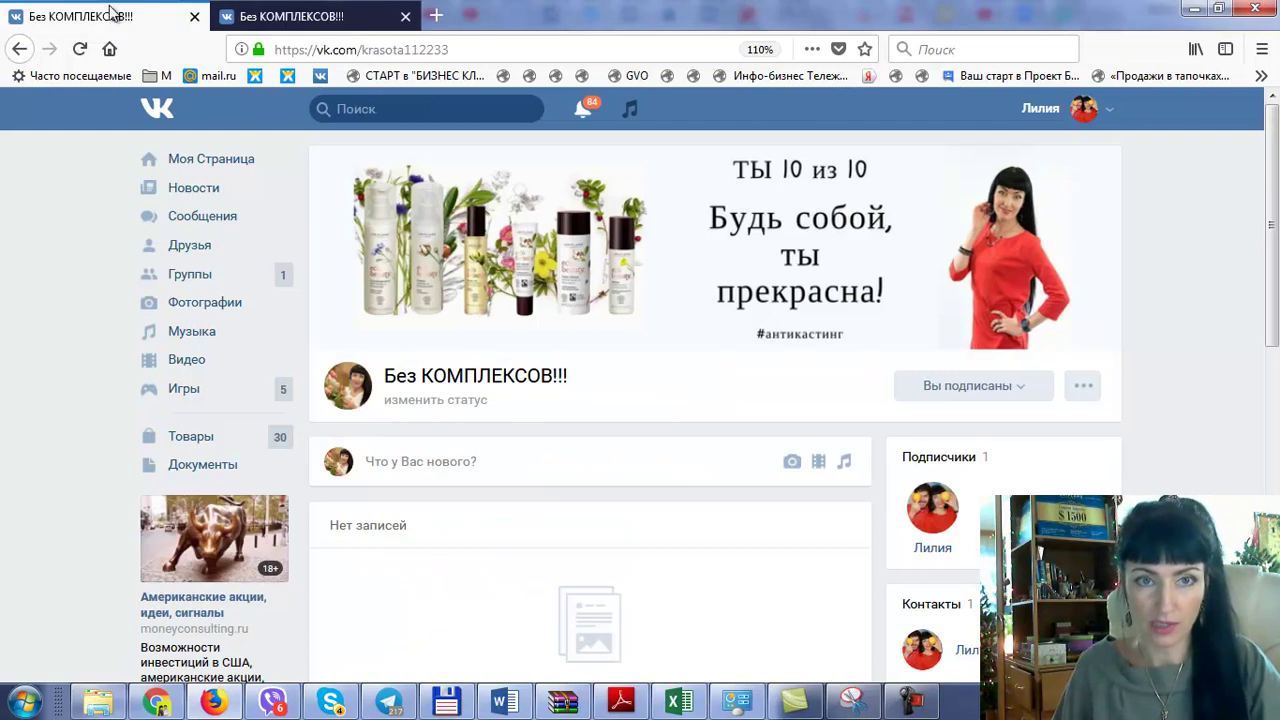
{"action": "left_click", "coordinate": [400, 402]}
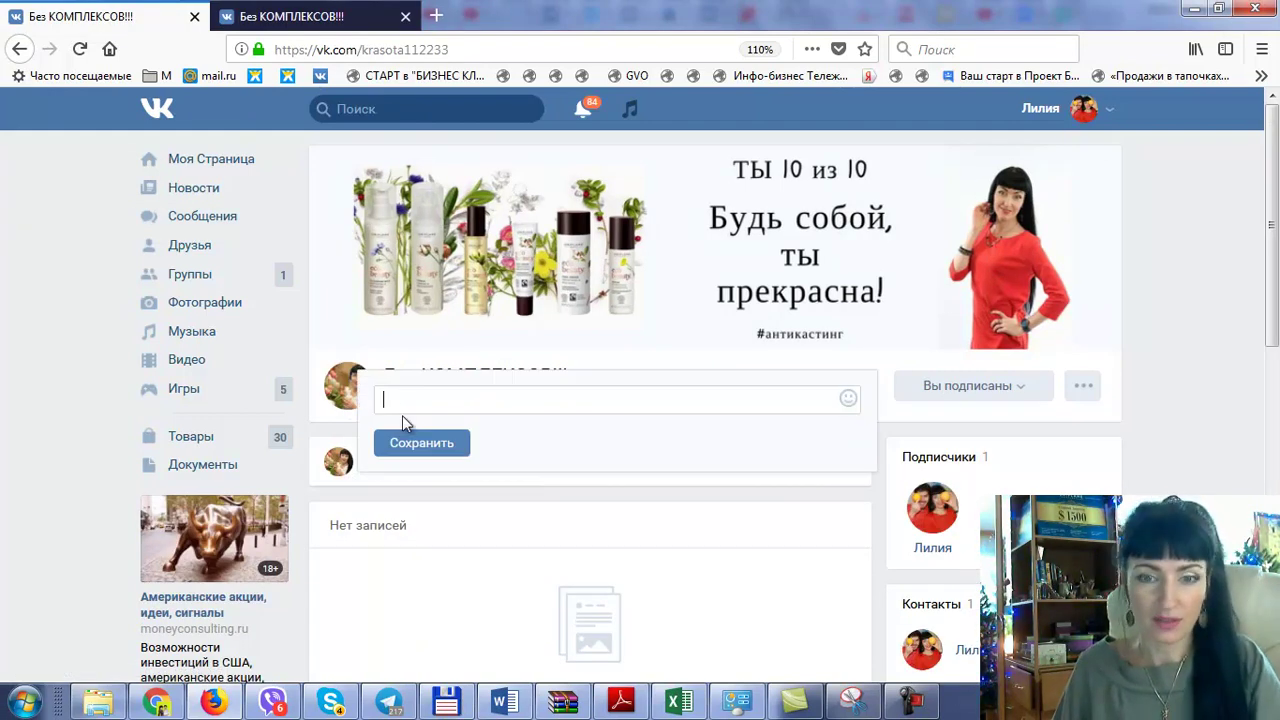
{"action": "left_click", "coordinate": [425, 443]}
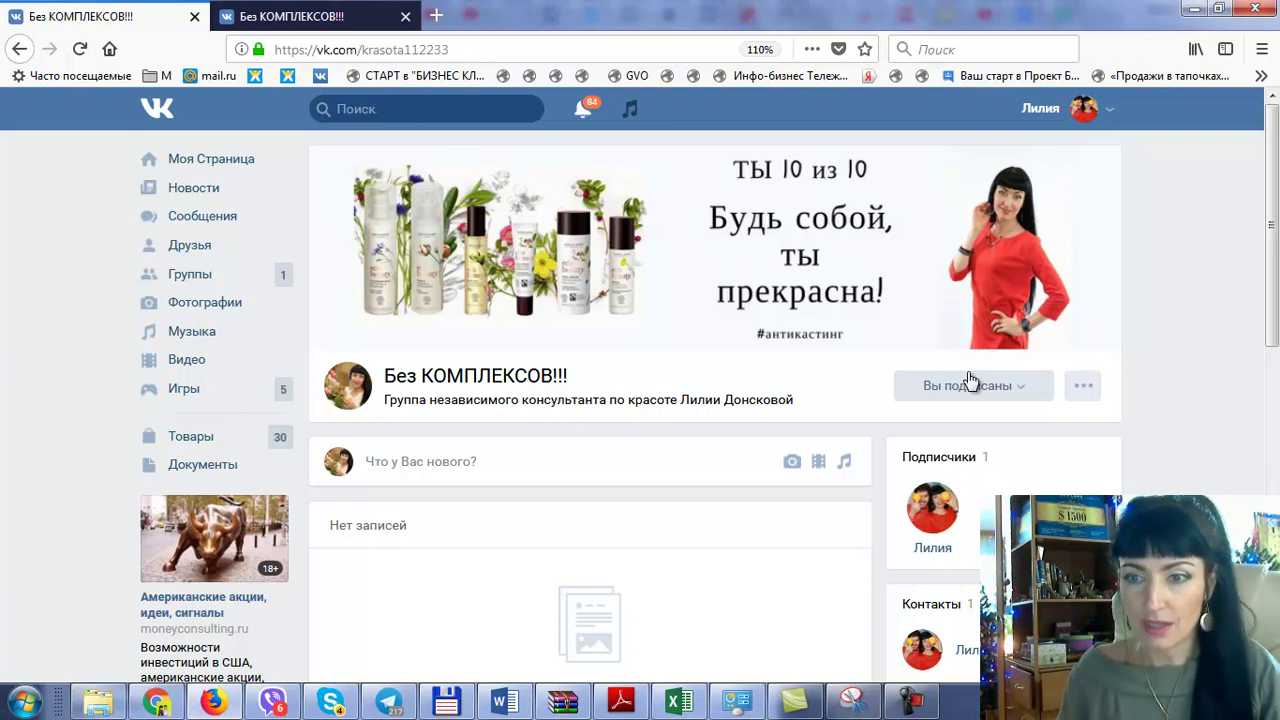
- In the community management settings, enable community messages and add them to the left menu
{"action": "left_click", "coordinate": [1085, 396]}
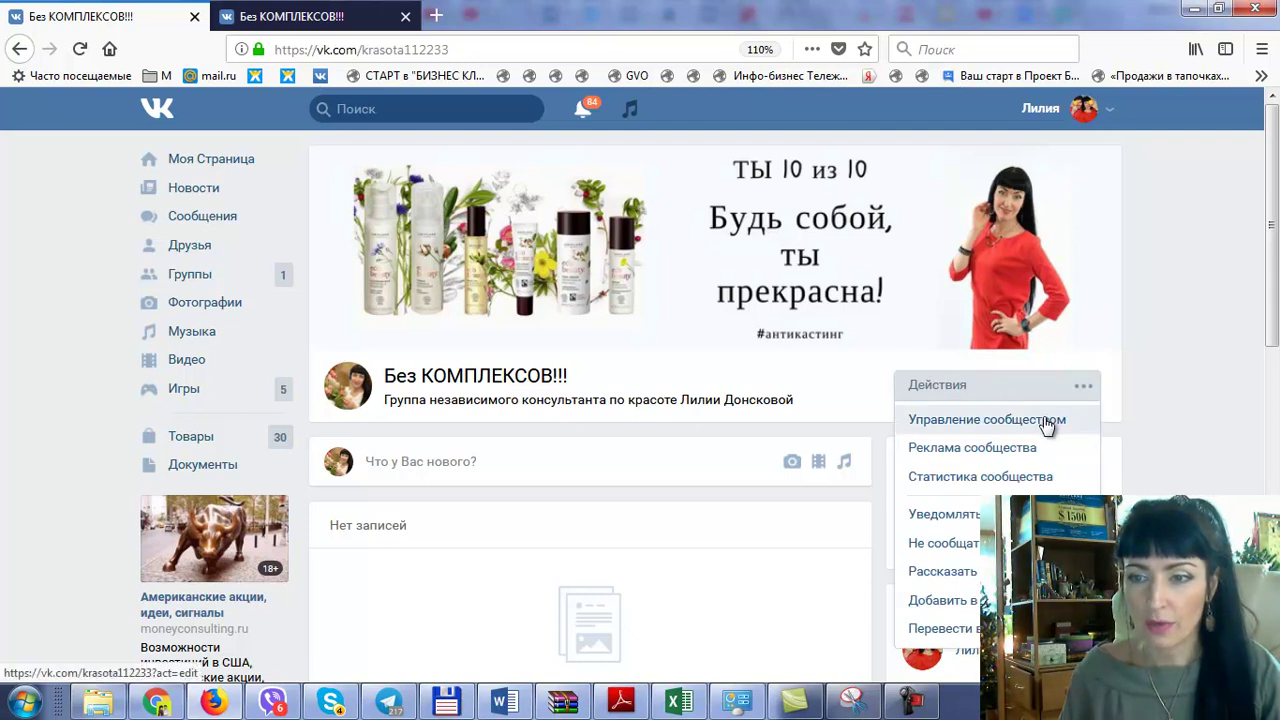
{"action": "left_click", "coordinate": [1048, 421]}
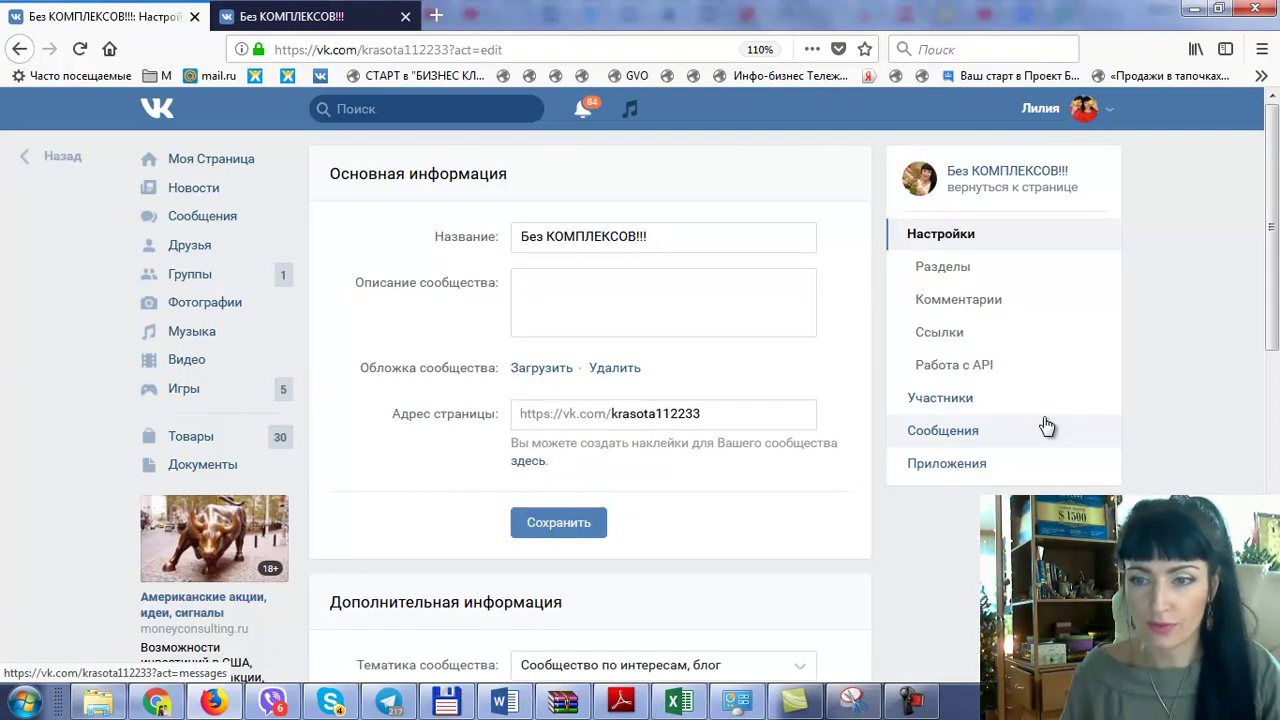
{"action": "left_click", "coordinate": [967, 428]}
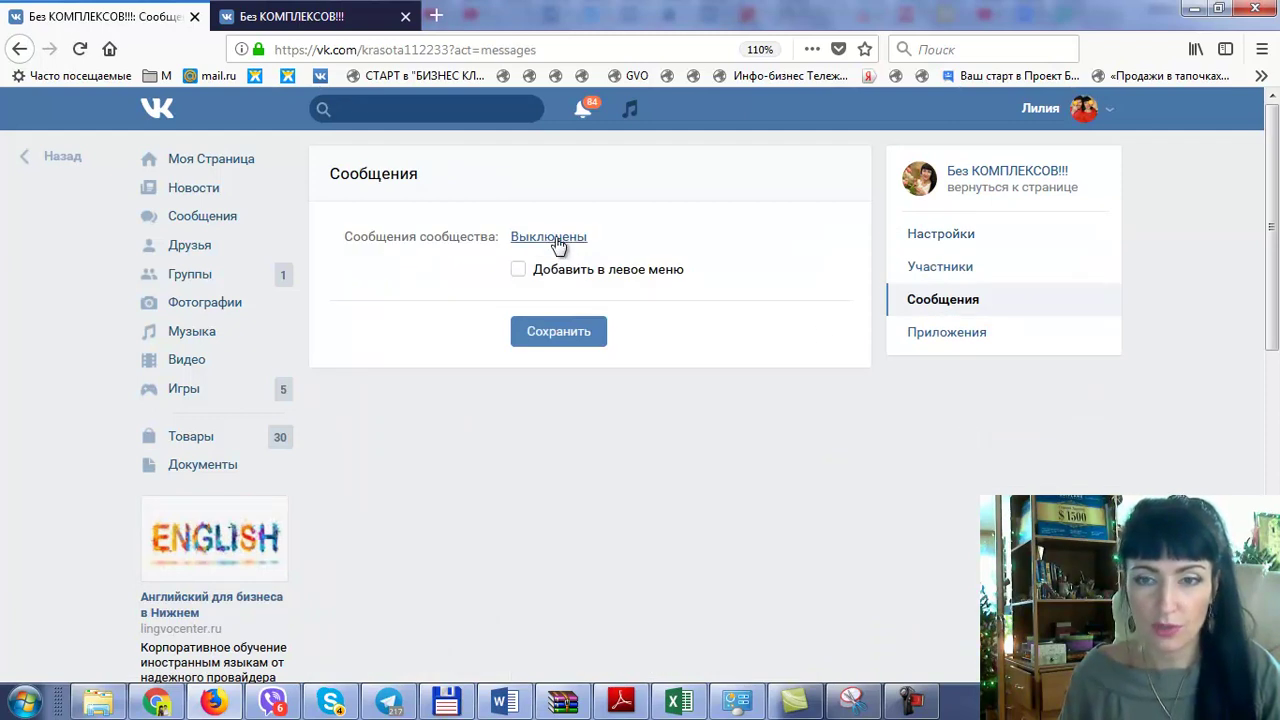
{"action": "left_click", "coordinate": [557, 240]}
{"action": "left_click", "coordinate": [550, 298]}
{"action": "left_click", "coordinate": [519, 270]}
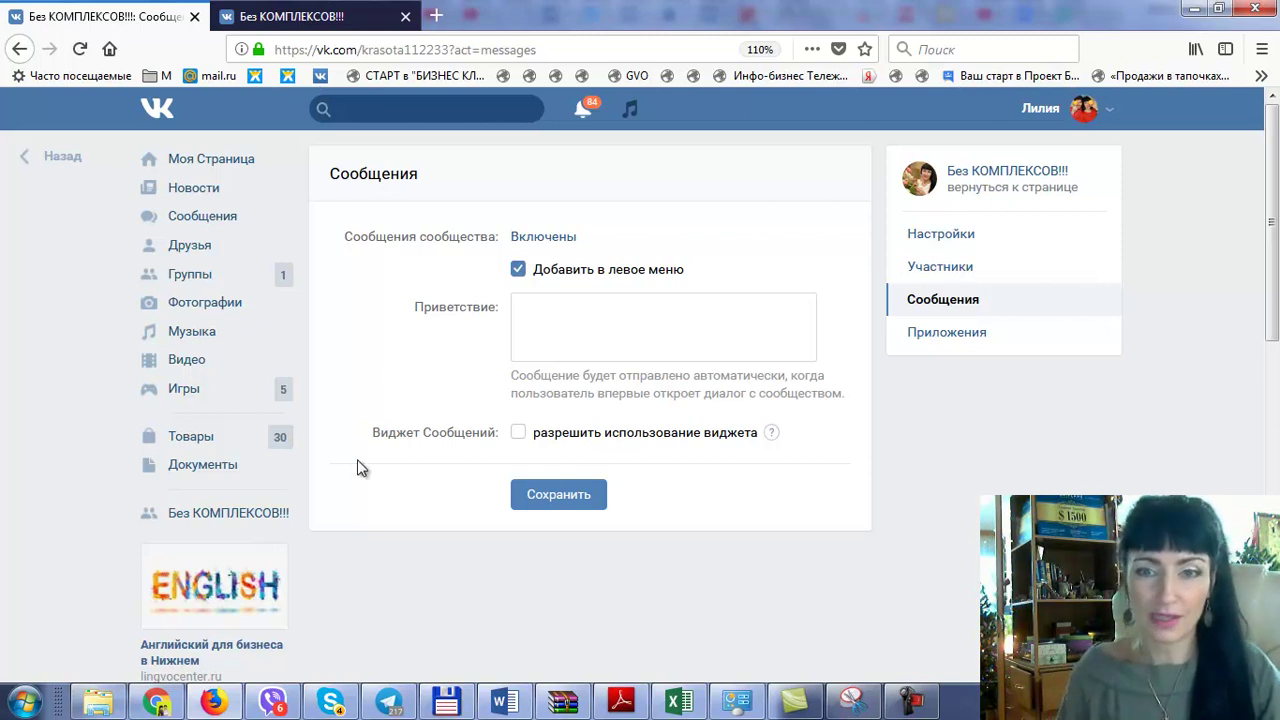
- Set the community message greeting to "Благодарю за сообщение. Отвечу быстро!" and save the message settings
{"action": "left_click", "coordinate": [541, 317]}
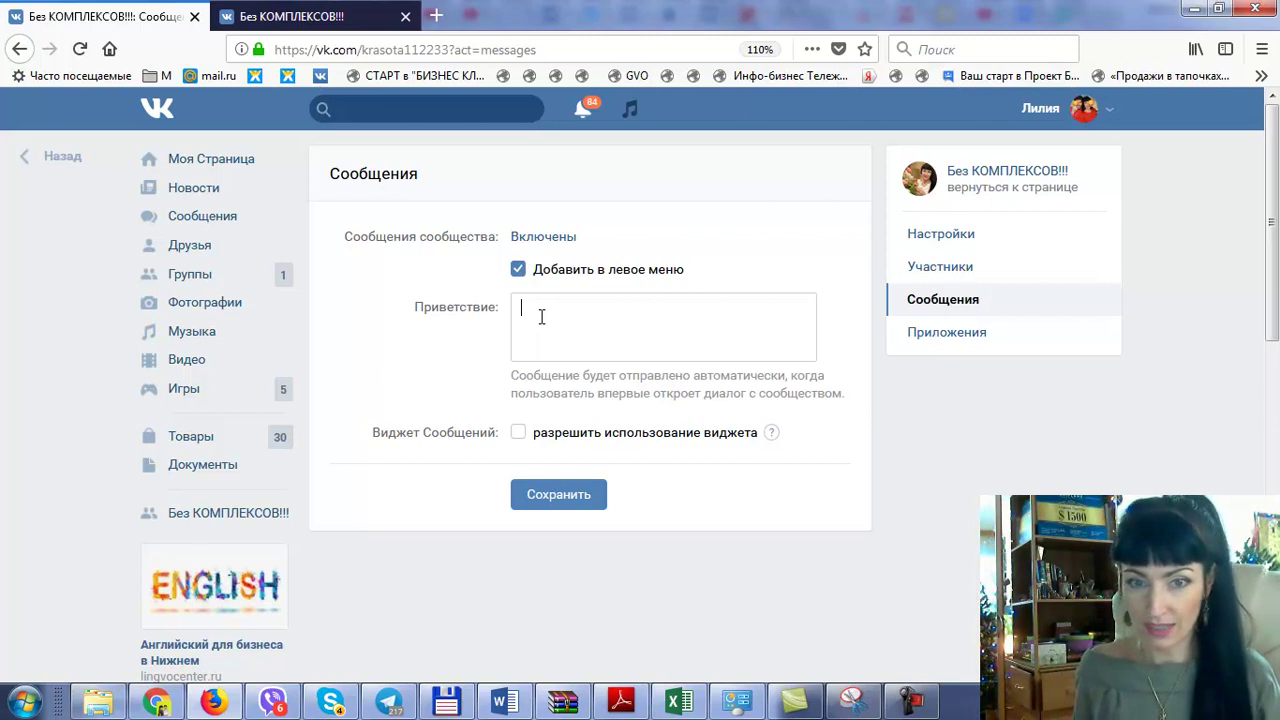
{"action": "left_click", "coordinate": [541, 317]}
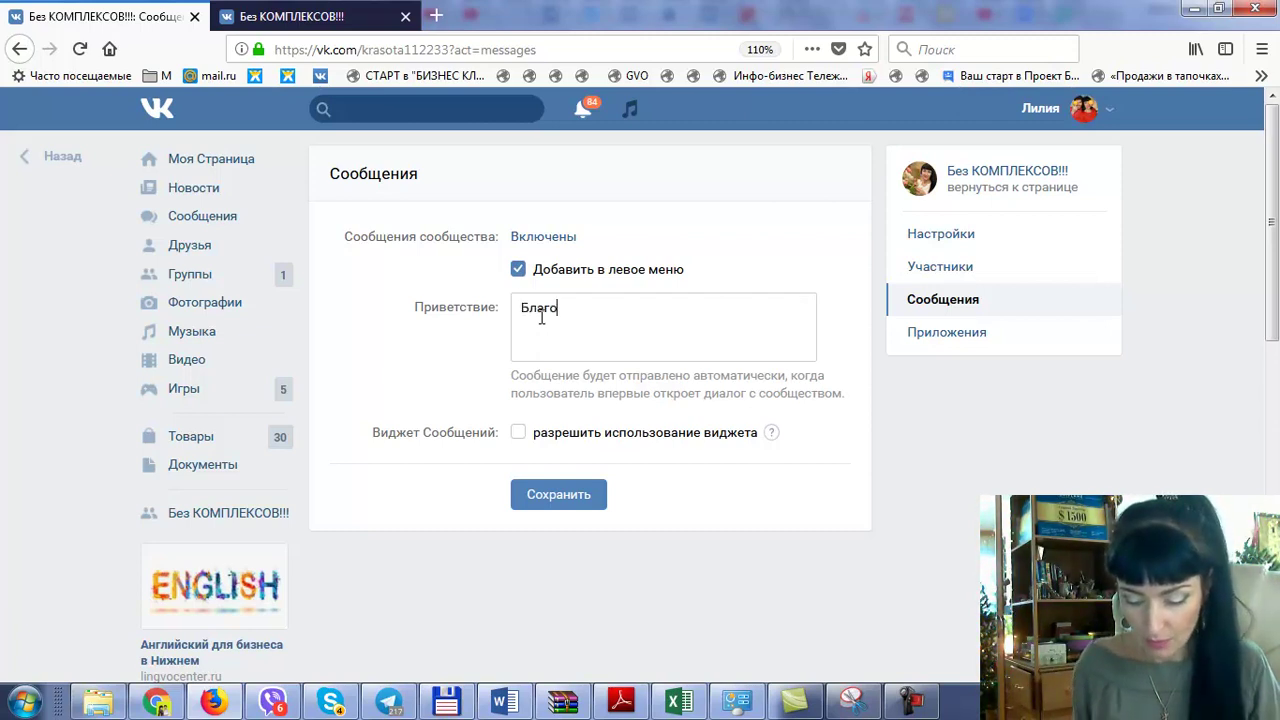
{"action": "type", "text": "Благодарю за сообщение."}
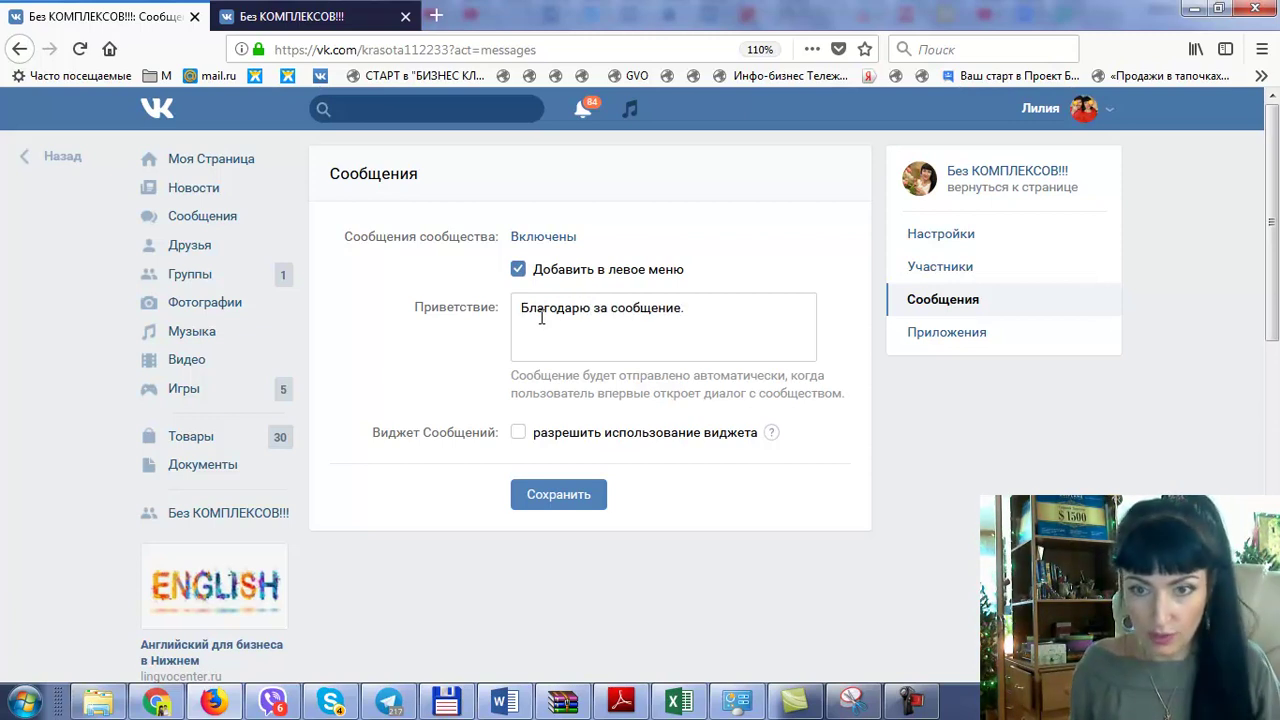
{"action": "type", "text": " Я Отвечу быстро!"}
{"action": "left_click", "coordinate": [558, 494]}
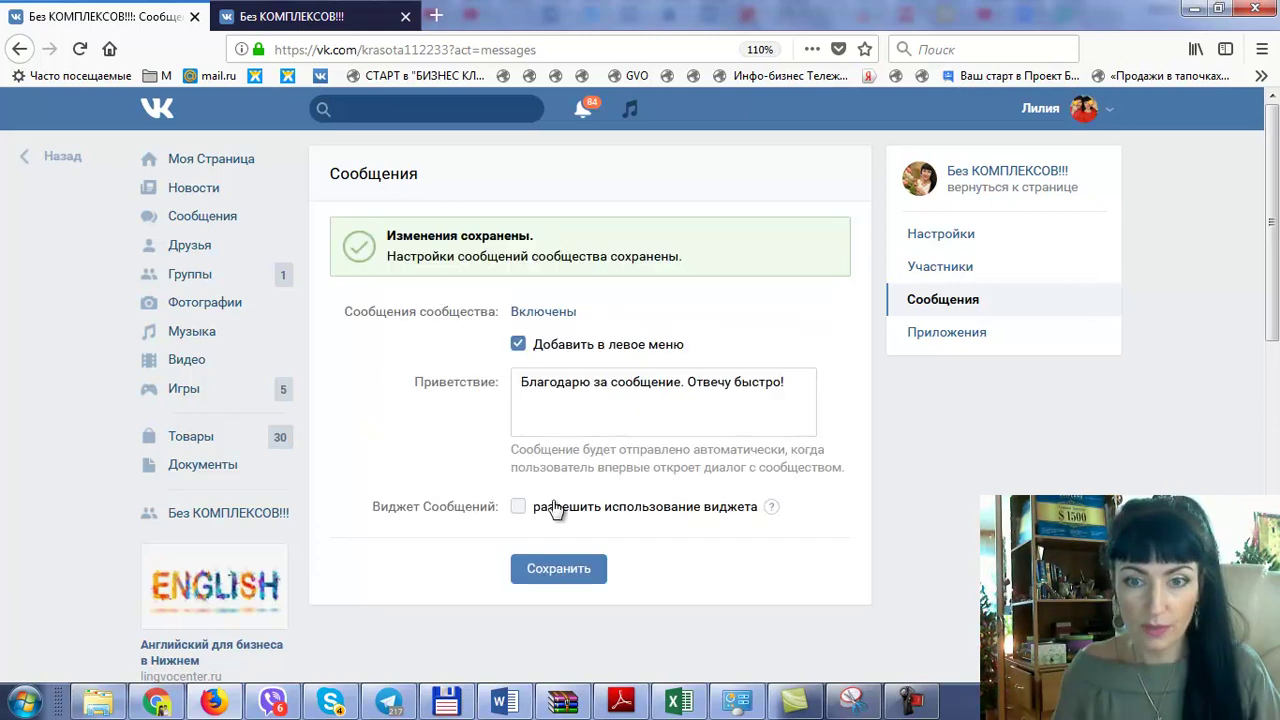
- Hide the money transfer notice on the community page and send the community the test message "Привет"
{"action": "left_click", "coordinate": [1024, 174]}
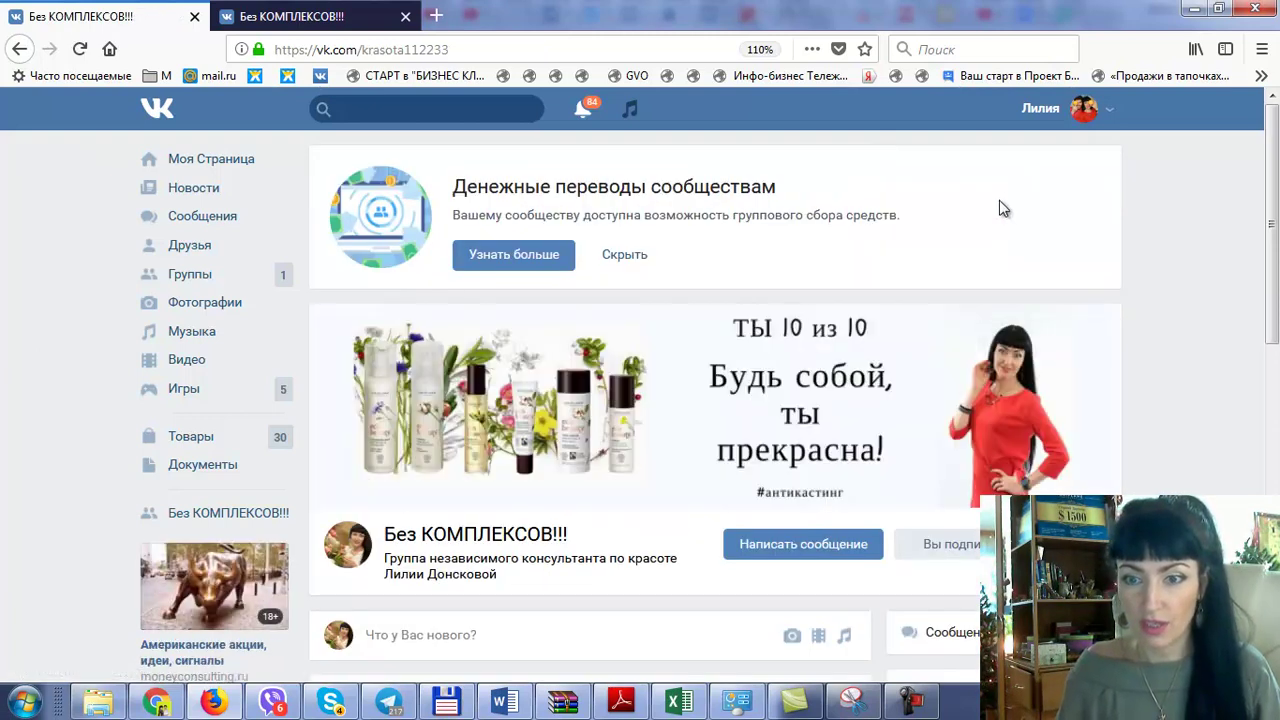
{"action": "left_click", "coordinate": [624, 256]}
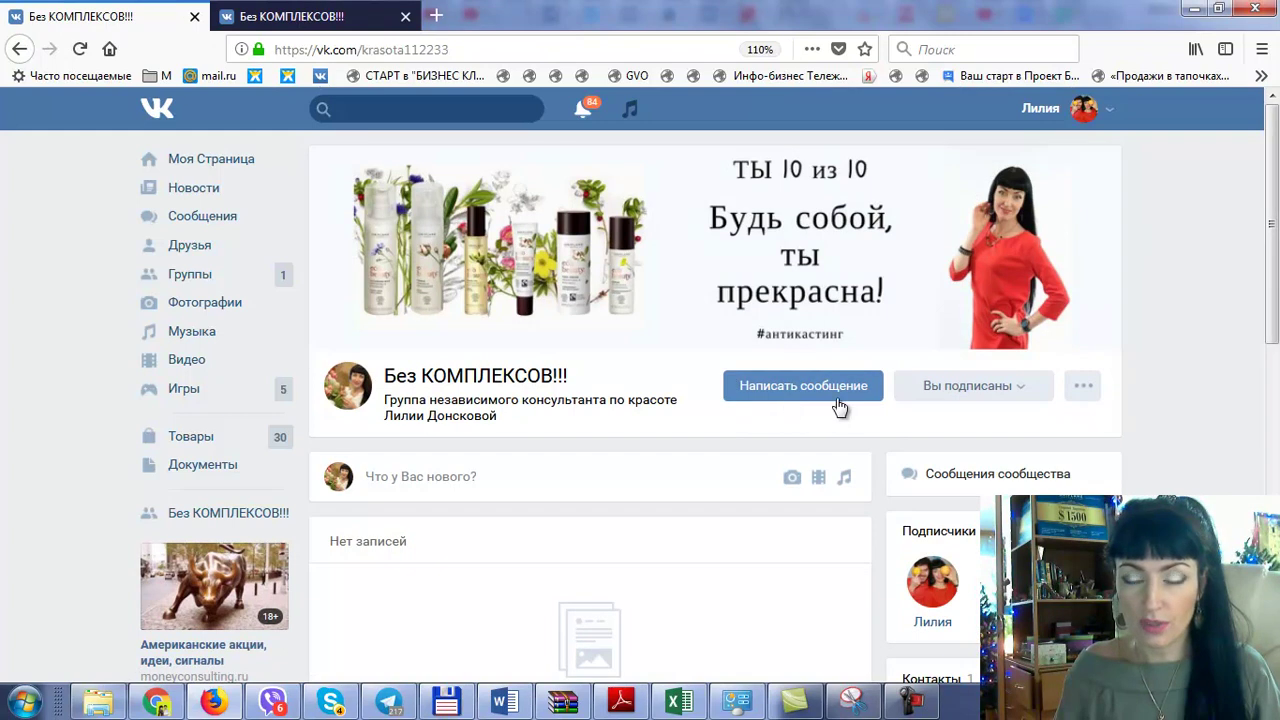
{"action": "left_click", "coordinate": [785, 398]}
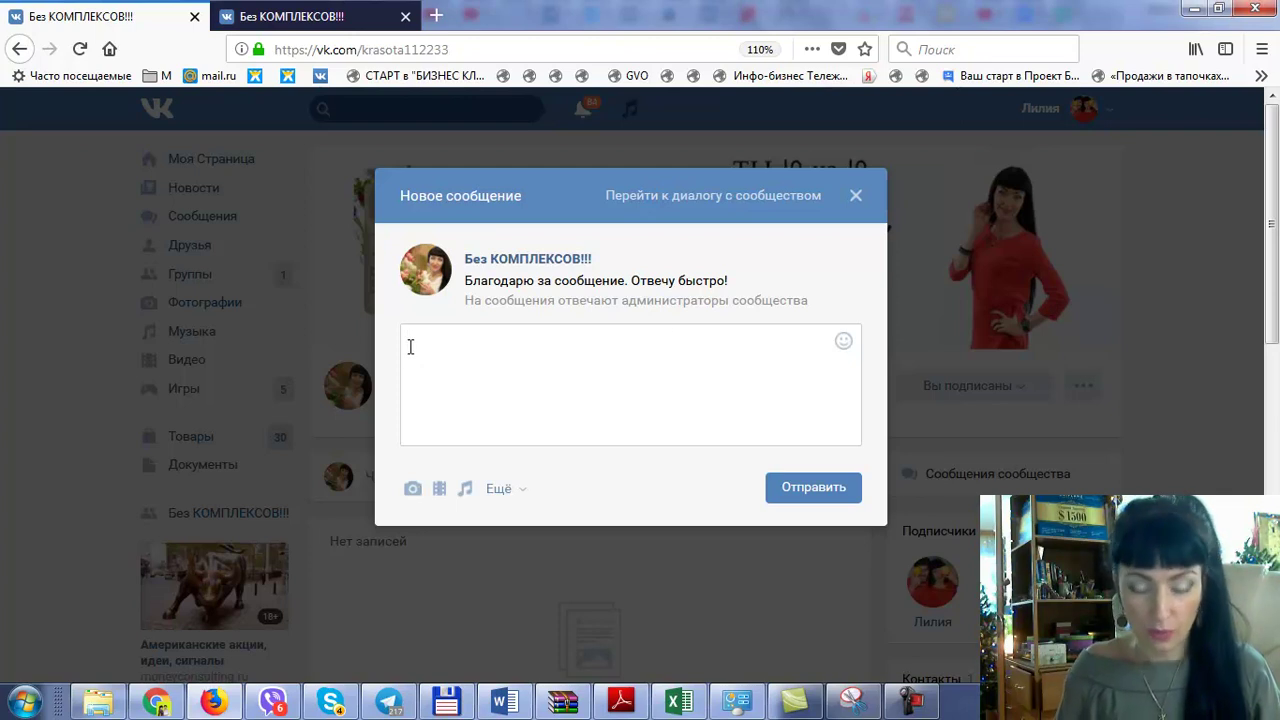
{"action": "type", "text": "Привет"}
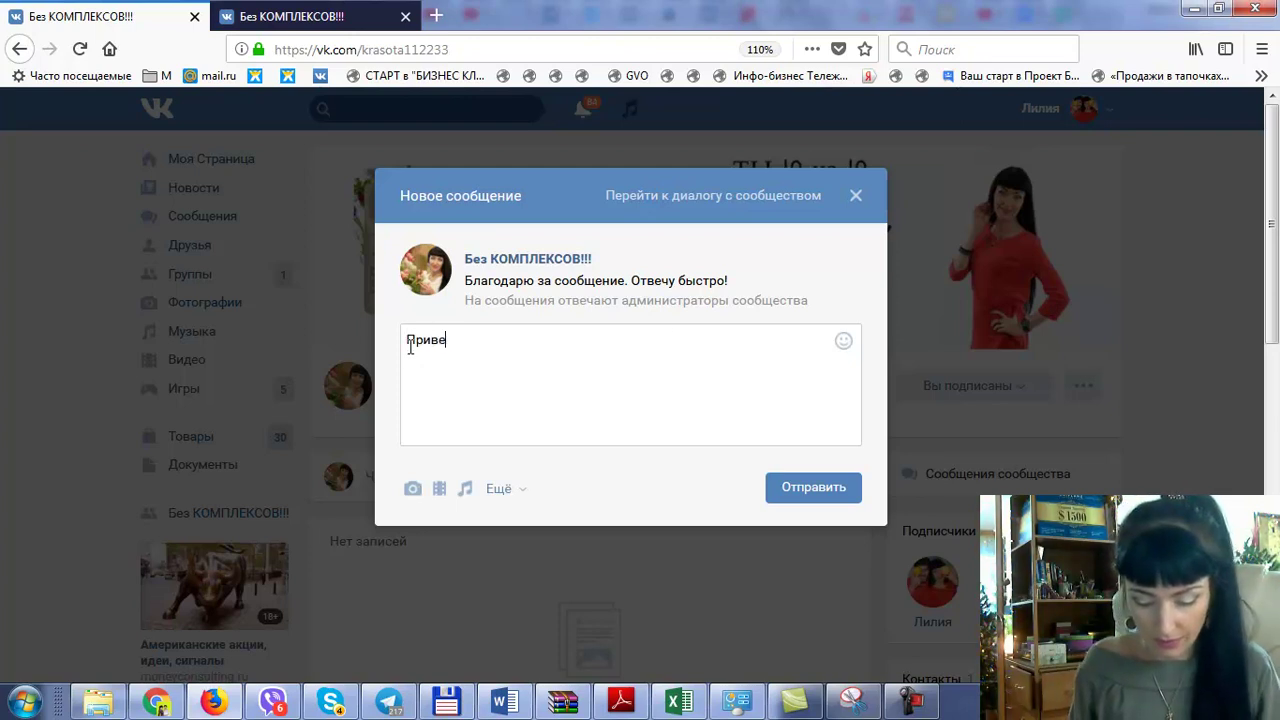
{"action": "left_click", "coordinate": [826, 488]}
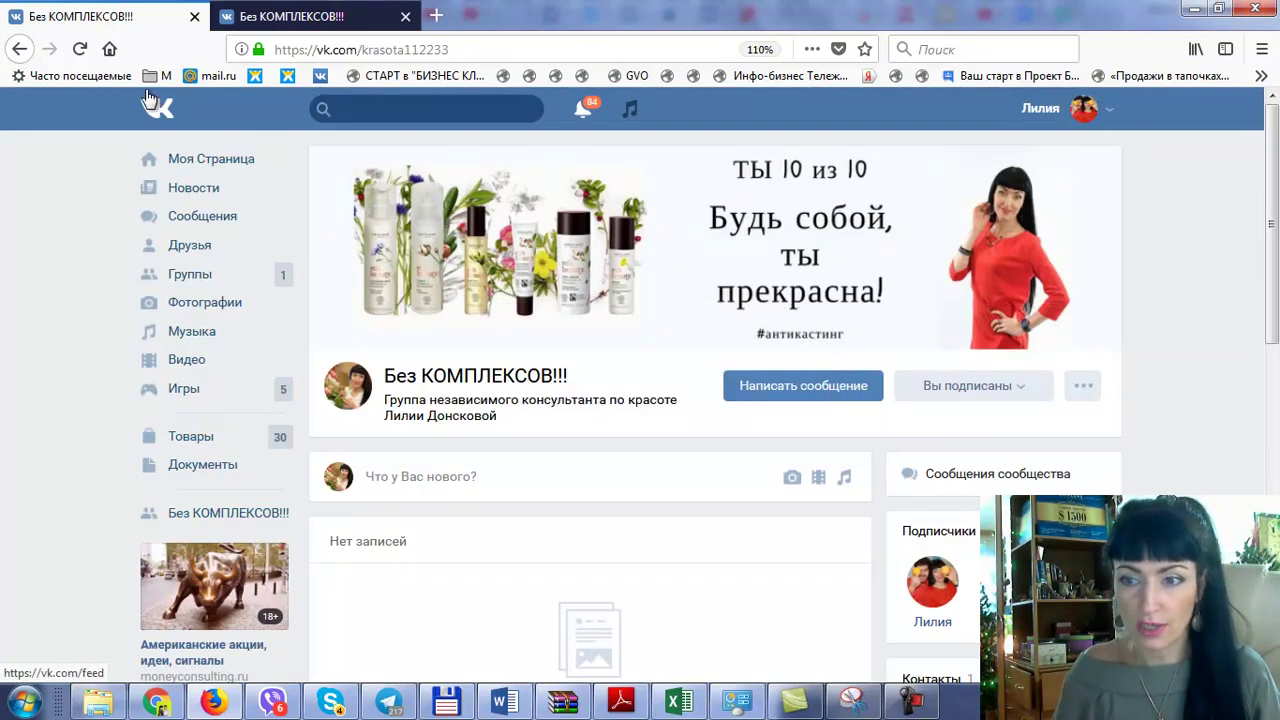
- Reload the community page, open the incoming test message and reply as the community with "ПРивет, рада, что вы мне написали!"
{"action": "left_click", "coordinate": [79, 48]}
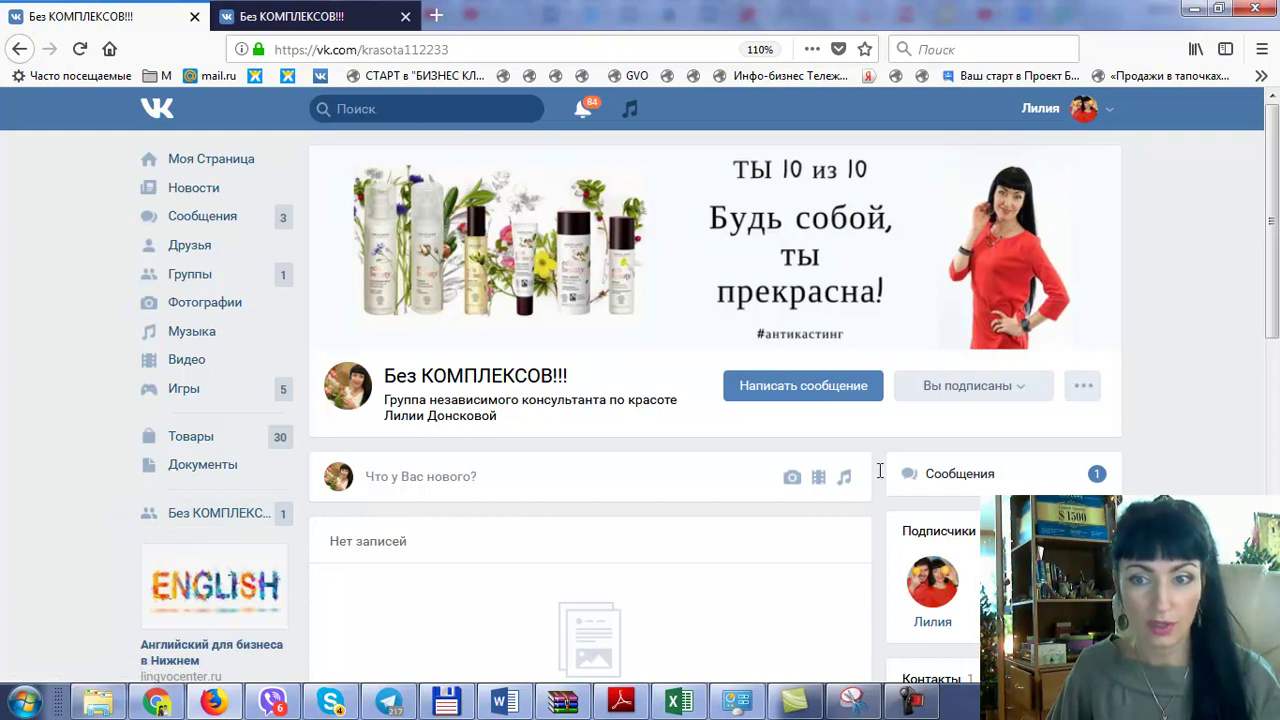
{"action": "left_click", "coordinate": [968, 477]}
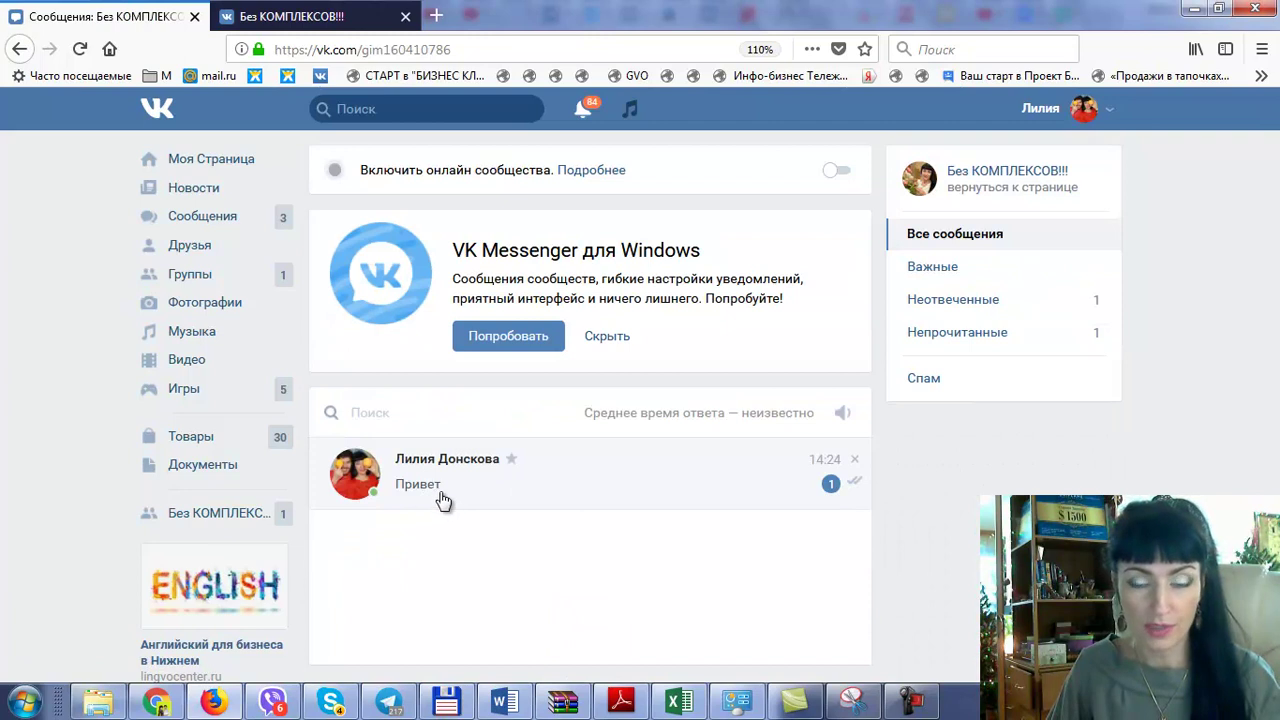
{"action": "left_click", "coordinate": [430, 500]}
{"action": "left_click", "coordinate": [413, 630]}
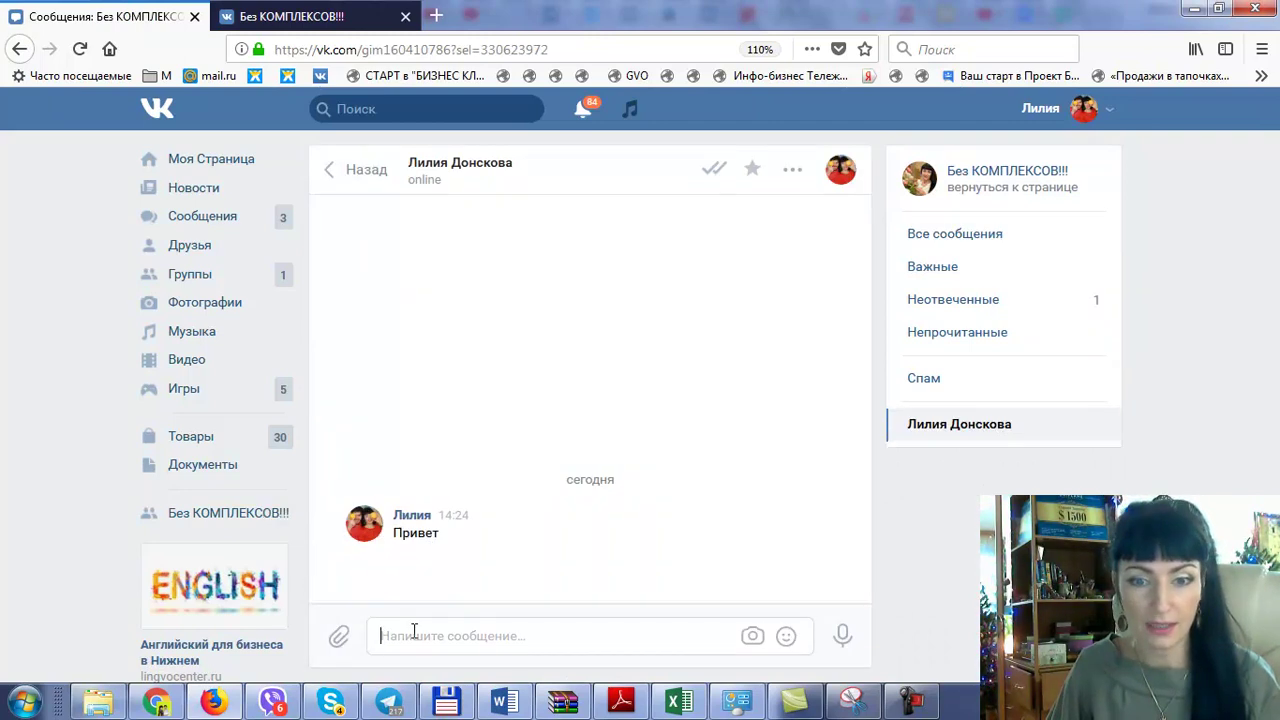
{"action": "type", "text": "ПРивет"}
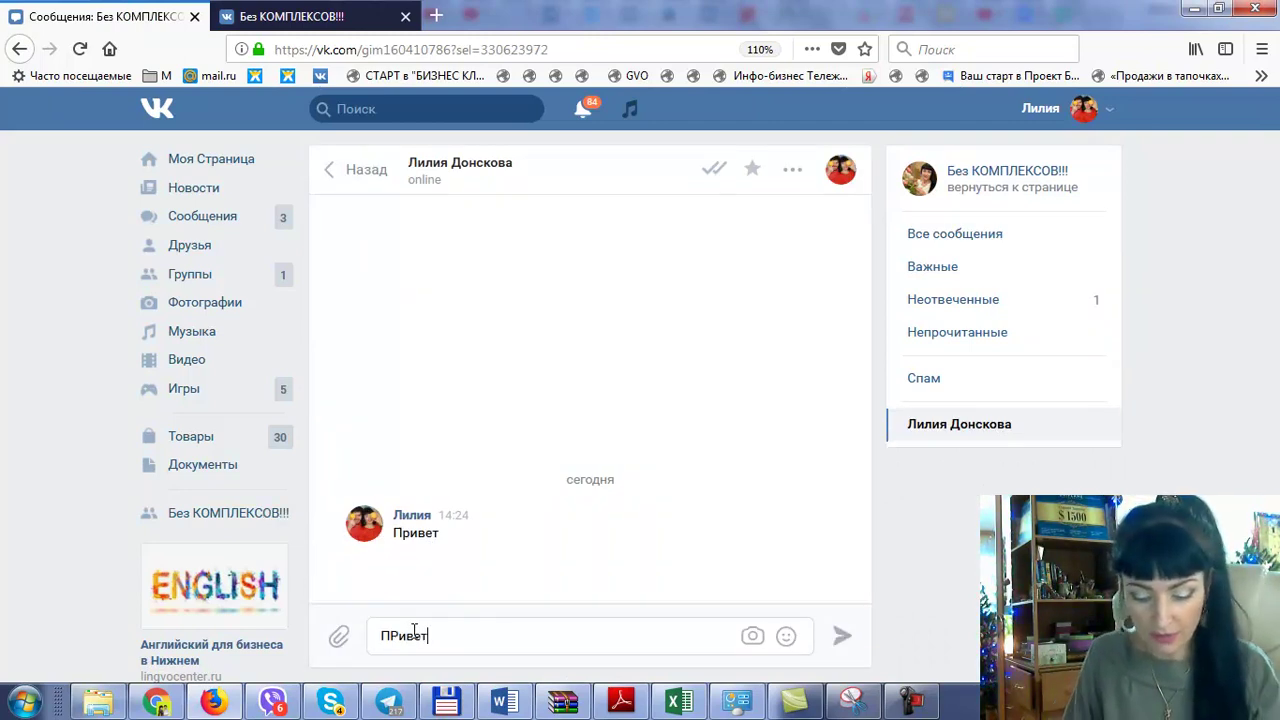
{"action": "type", "text": ", рада, что вы мне написали"}
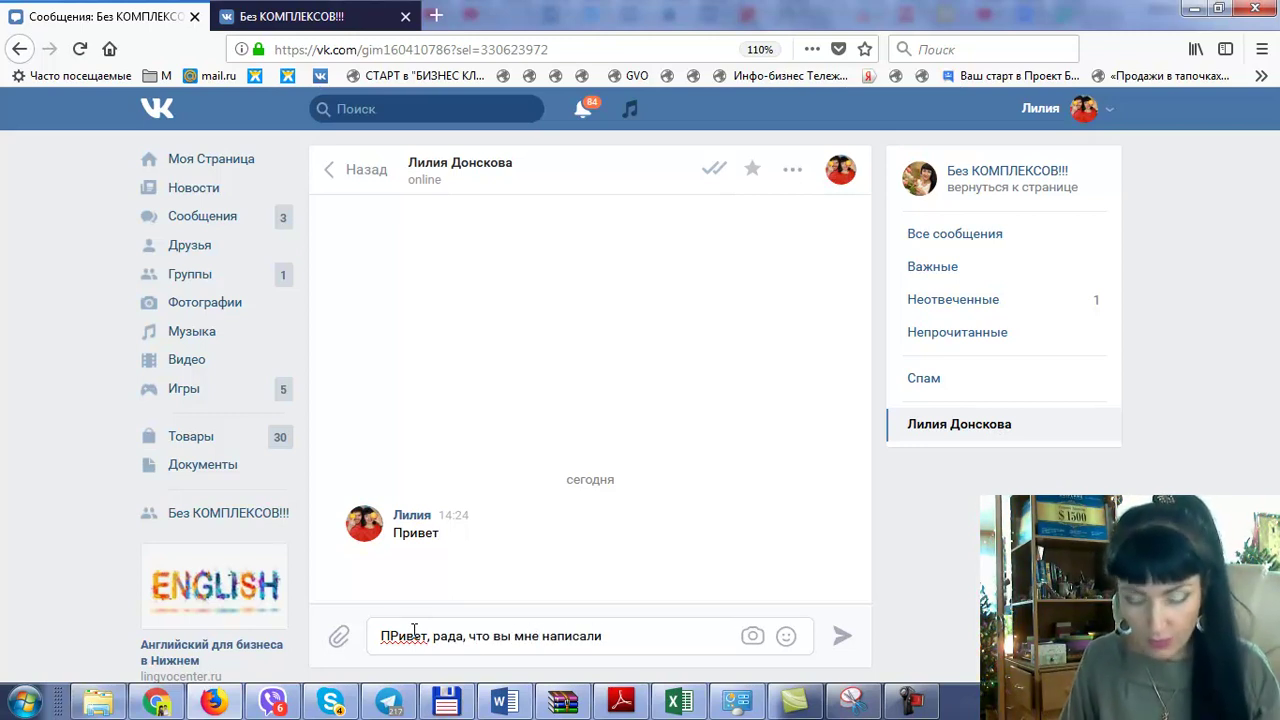
{"action": "type", "text": "!"}
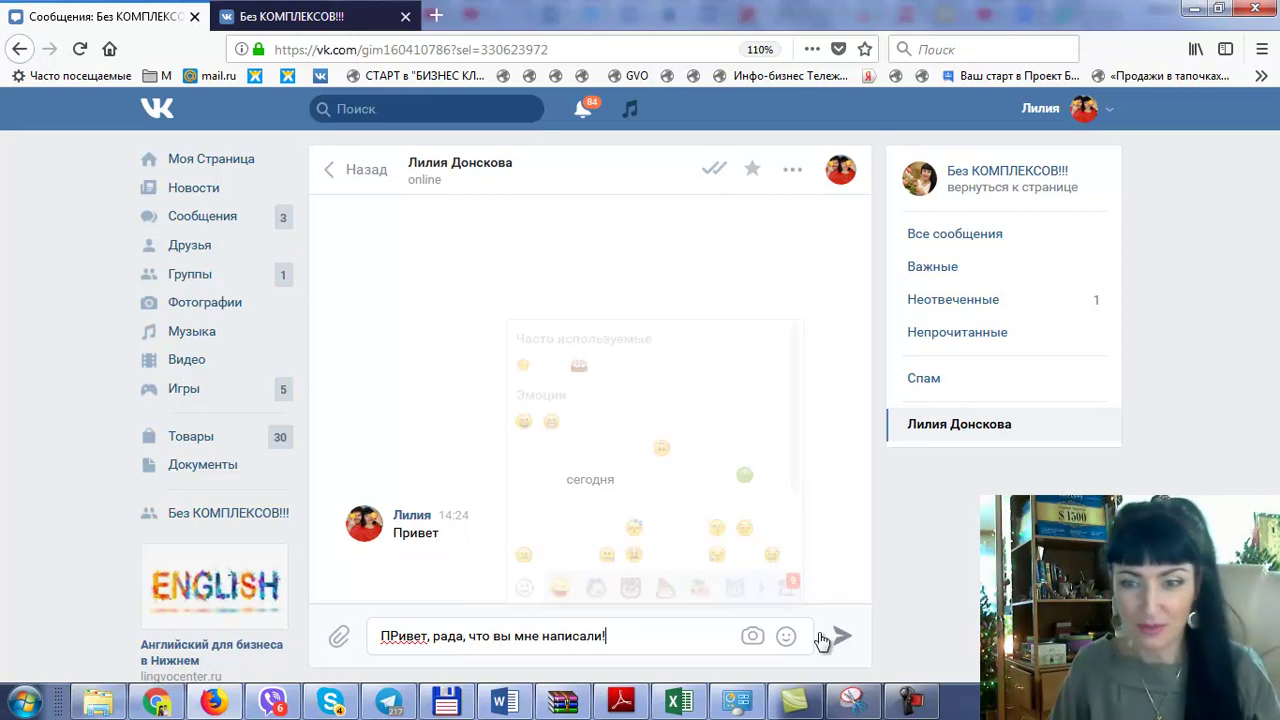
{"action": "left_click", "coordinate": [842, 636]}
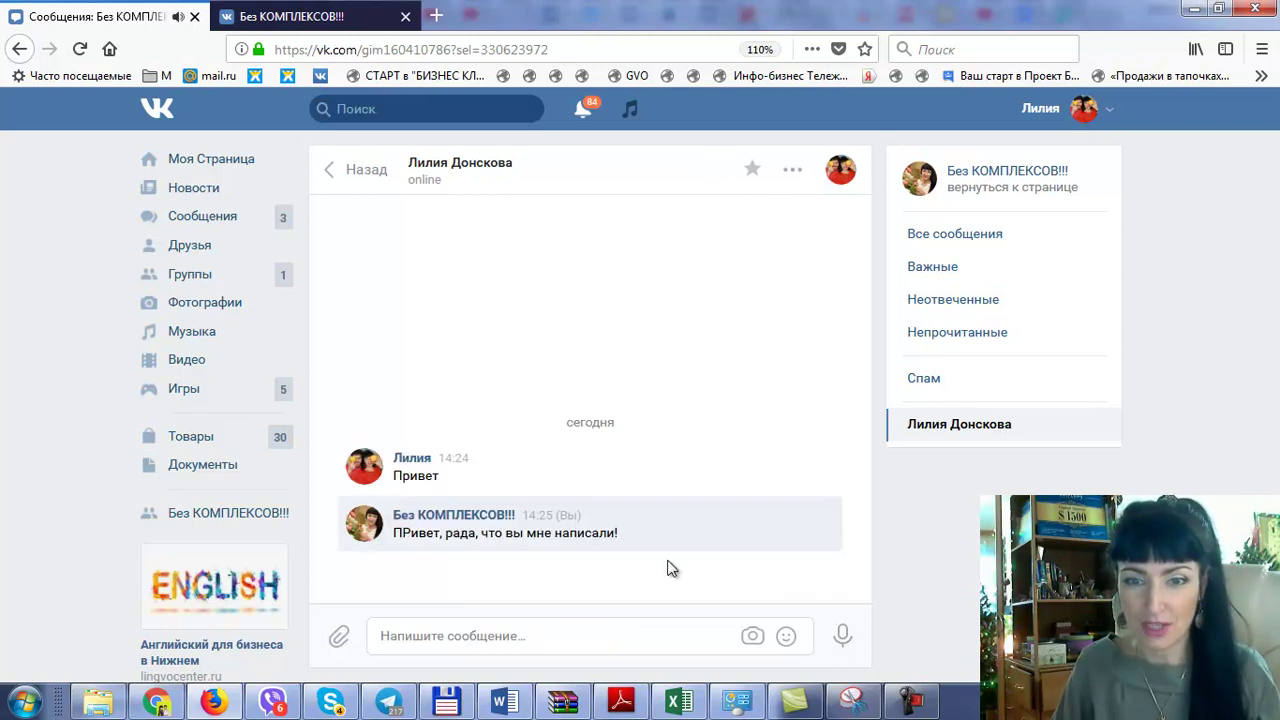
- In the community's message inbox, hide the VK Messenger promotion and switch on the community's online status
{"action": "left_click", "coordinate": [995, 182]}
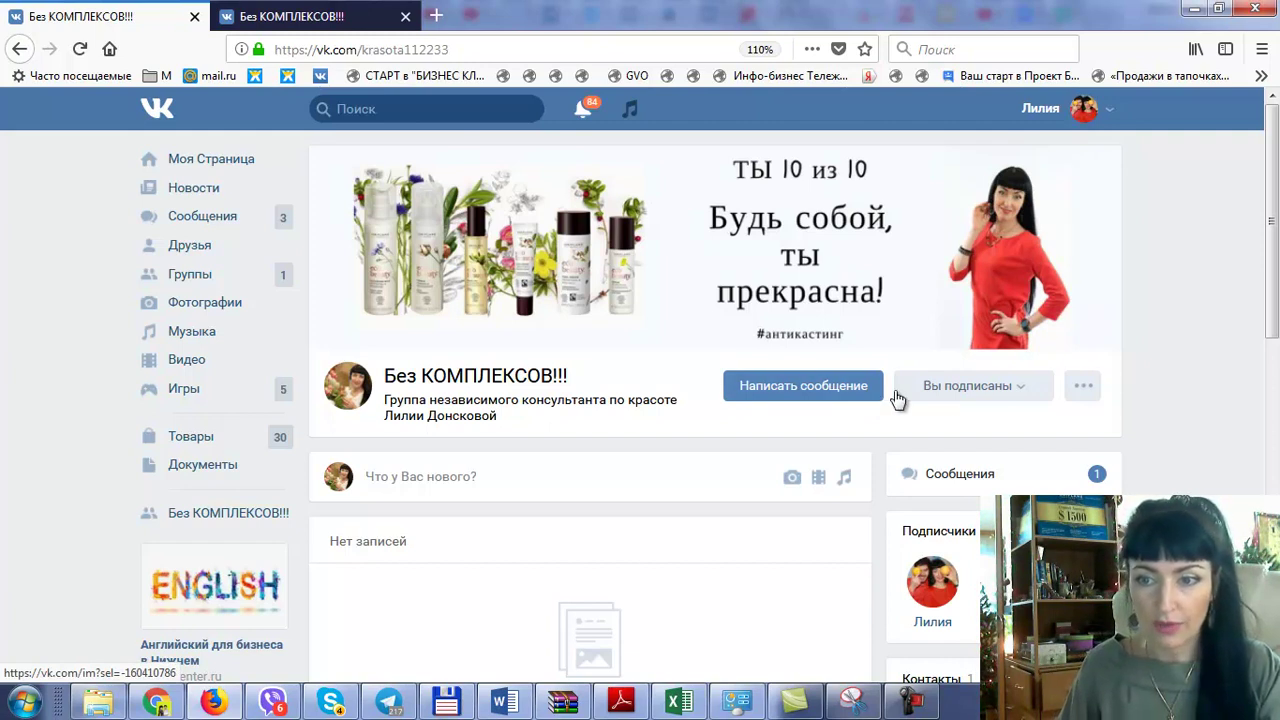
{"action": "mouse_move", "coordinate": [1083, 390]}
{"action": "left_click", "coordinate": [986, 420]}
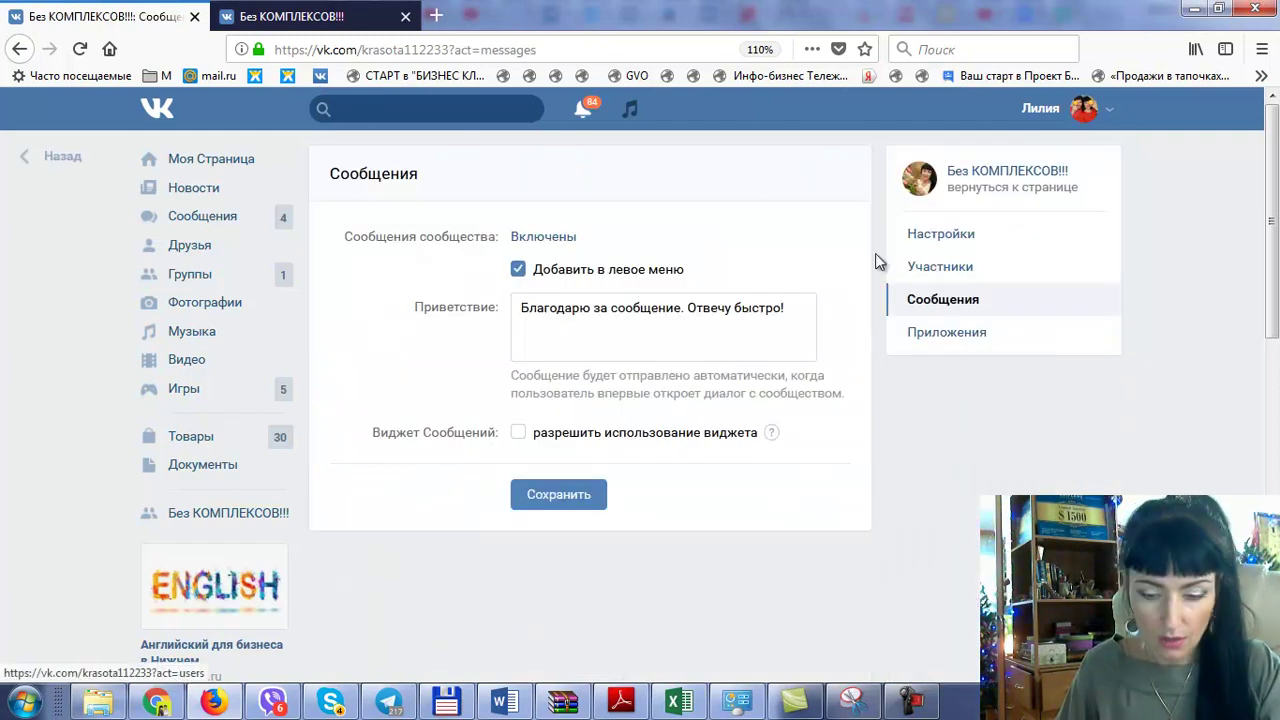
{"action": "left_click", "coordinate": [980, 186]}
{"action": "left_click", "coordinate": [1000, 484]}
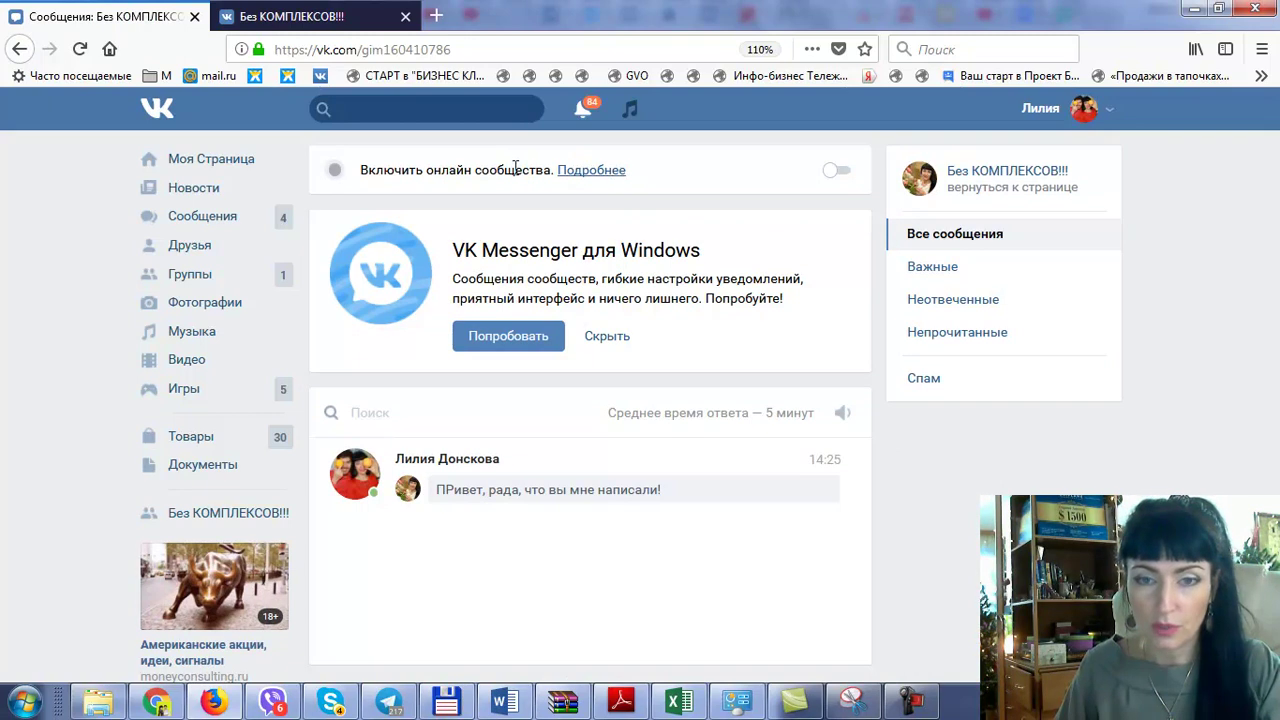
{"action": "left_click", "coordinate": [605, 338]}
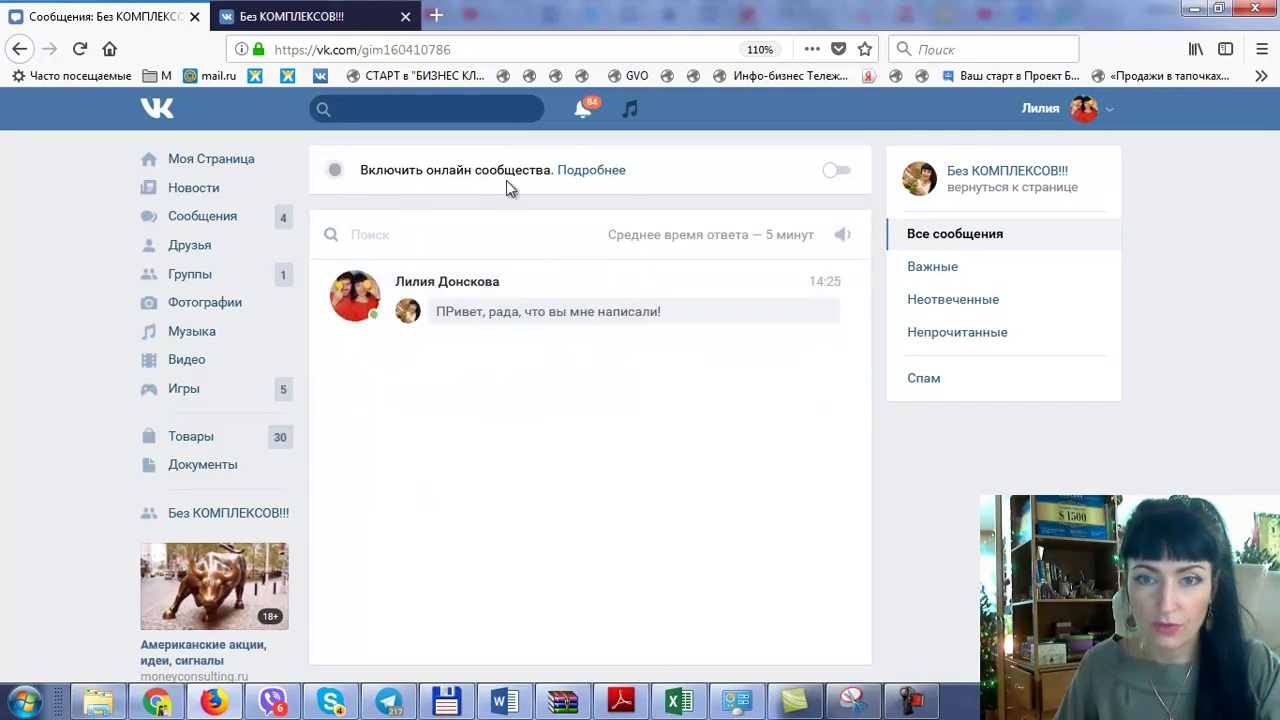
{"action": "left_click", "coordinate": [843, 174]}
- Check the online status on the community page, and switch it off and back on in the message inbox
{"action": "left_click", "coordinate": [1007, 182]}
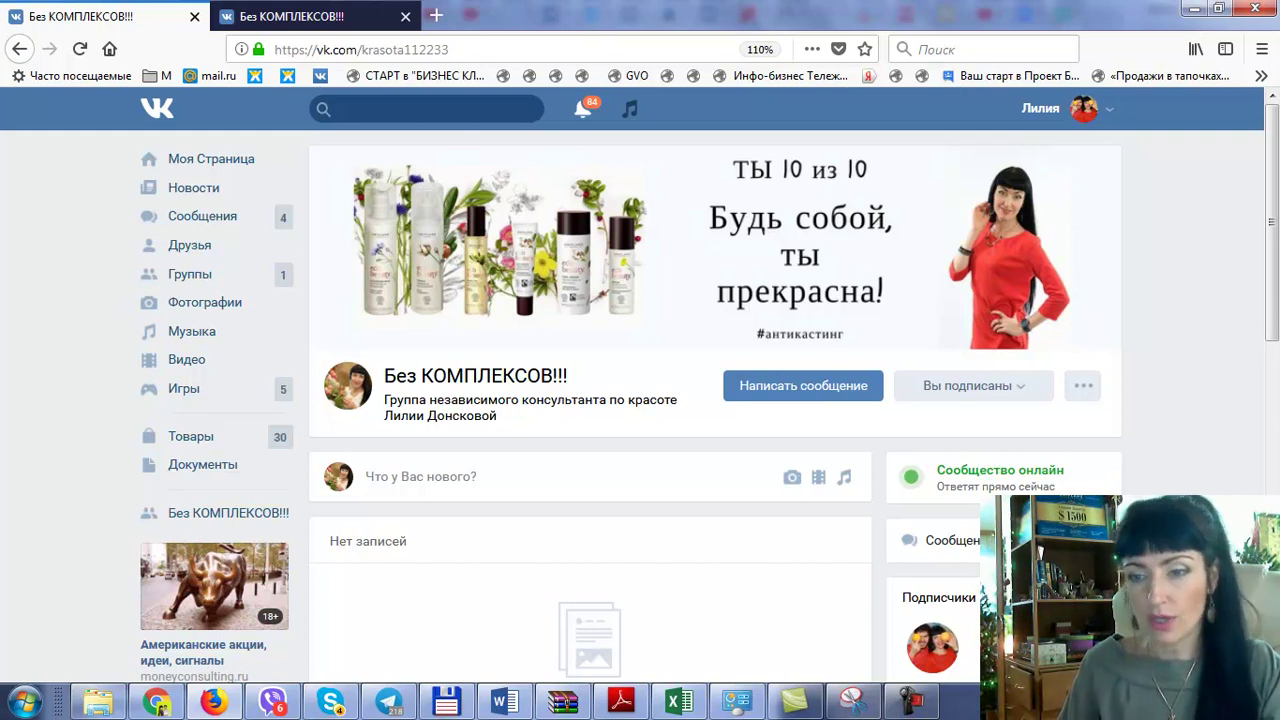
{"action": "left_click", "coordinate": [992, 484]}
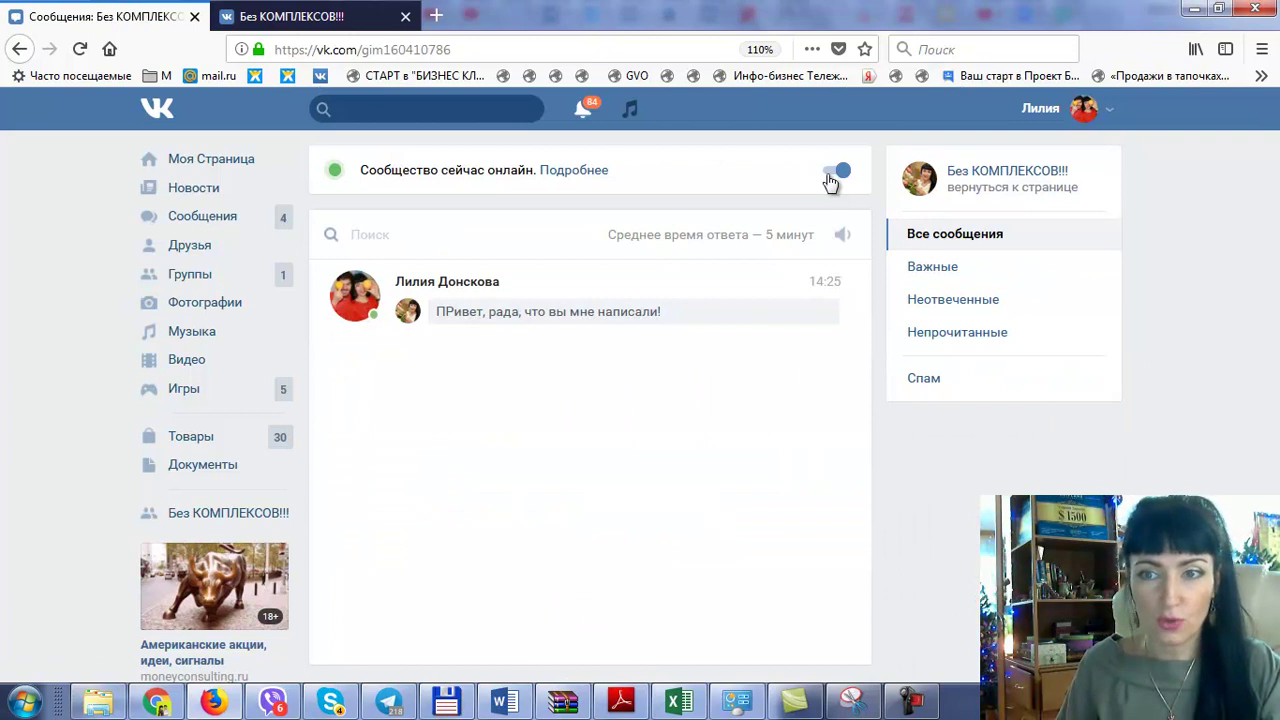
{"action": "left_click", "coordinate": [836, 172]}
{"action": "left_click", "coordinate": [842, 174]}
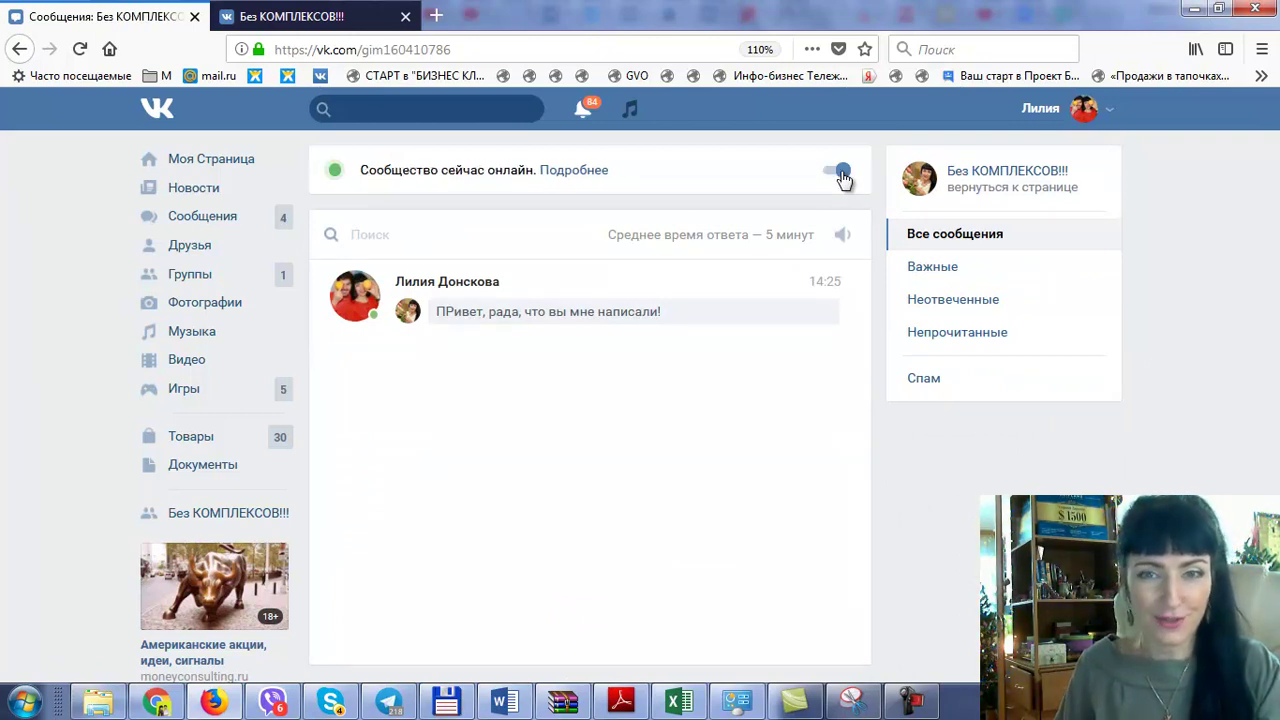
- Return to the community page and view the new message form with its greeting, closing it without sending anything
{"action": "left_click", "coordinate": [970, 177]}
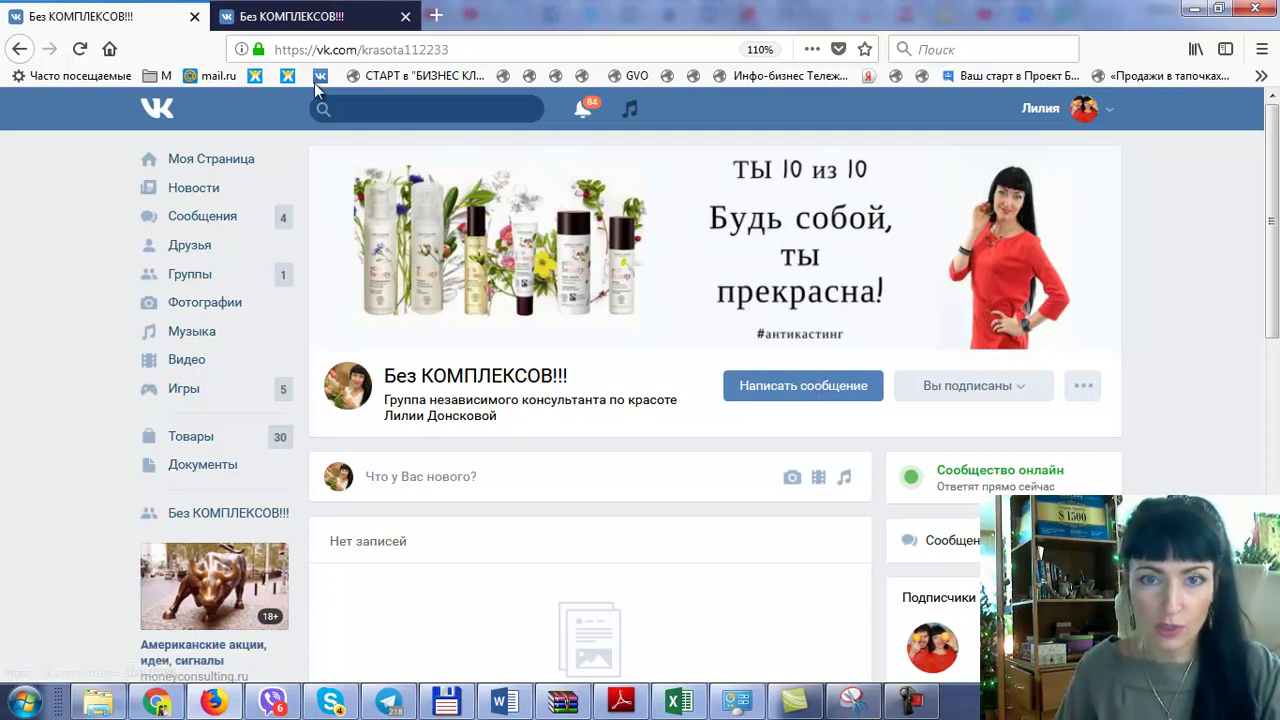
{"action": "left_click", "coordinate": [846, 394]}
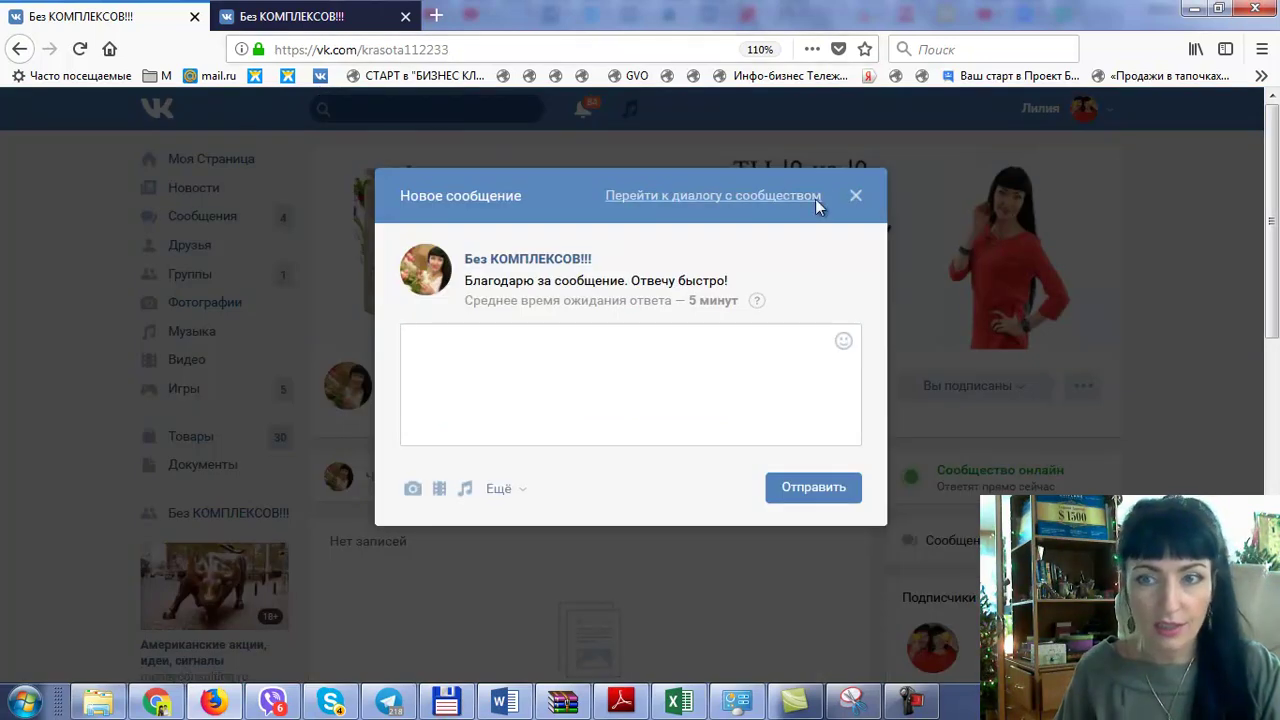
{"action": "left_click", "coordinate": [856, 197]}
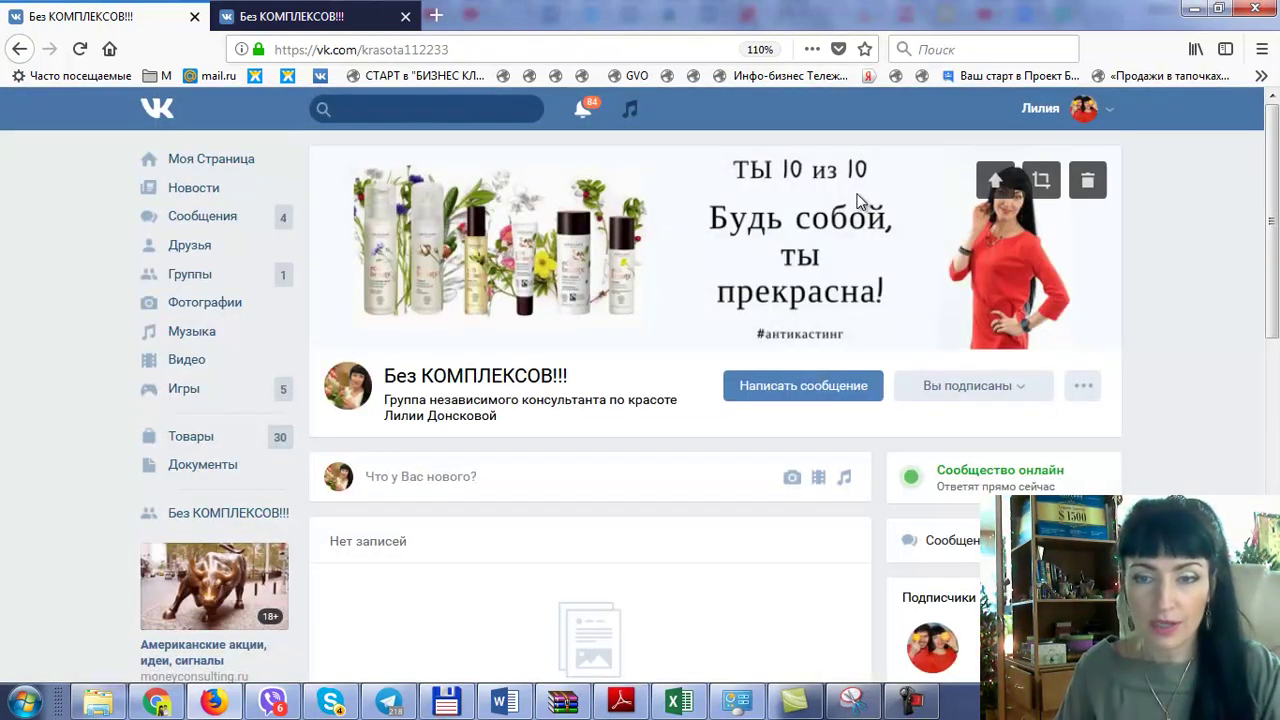
- Open the community's message dialog in a new browser tab and copy its web address
{"action": "right_click", "coordinate": [800, 393]}
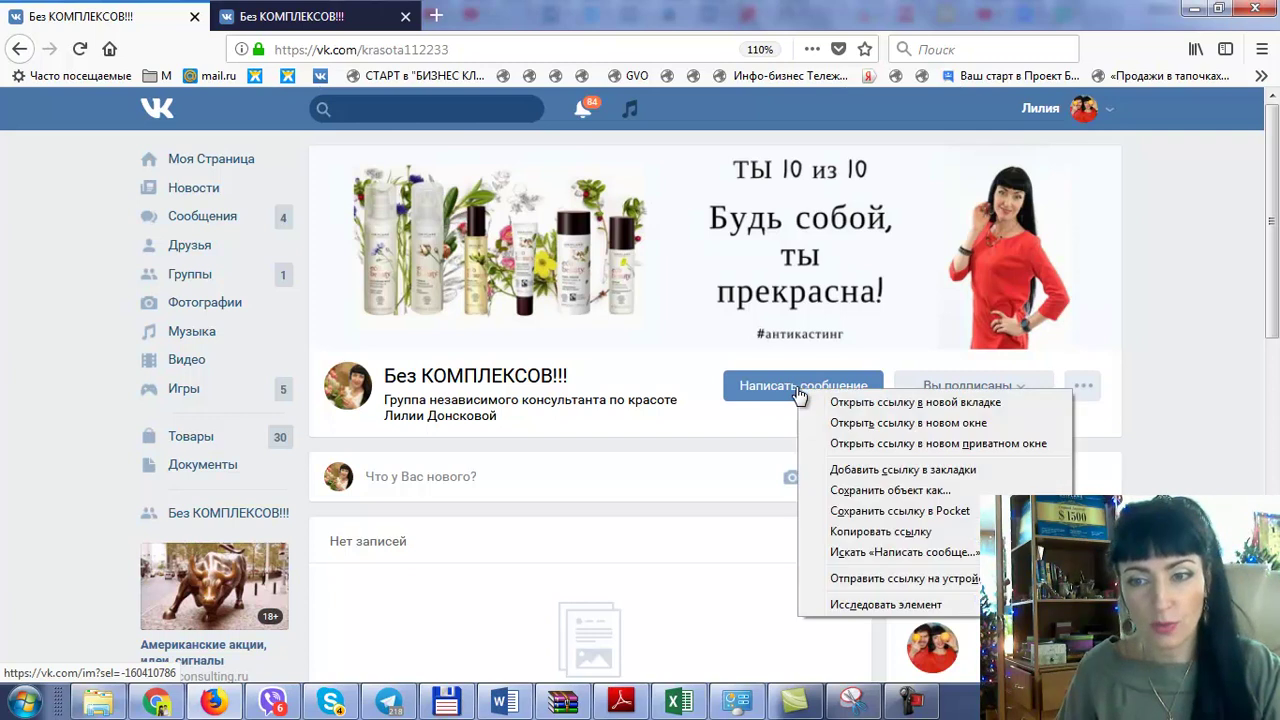
{"action": "left_click", "coordinate": [915, 402]}
{"action": "left_click", "coordinate": [300, 16]}
{"action": "left_click", "coordinate": [432, 50]}
{"action": "key", "text": "ctrl+c"}
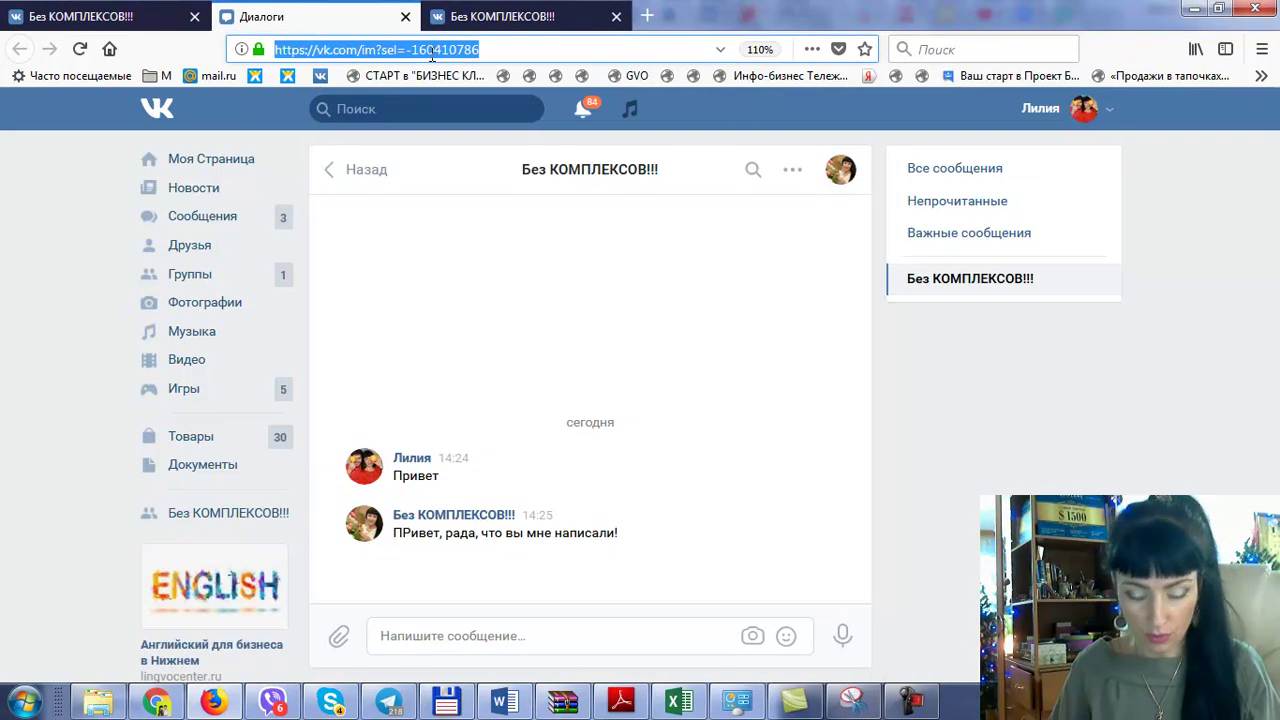
- On the community page, compose a post reading "ппппрроы" and, on a new line, "Задай вопрос прямо сейчас" followed by the copied dialog link
{"action": "left_click", "coordinate": [120, 17]}
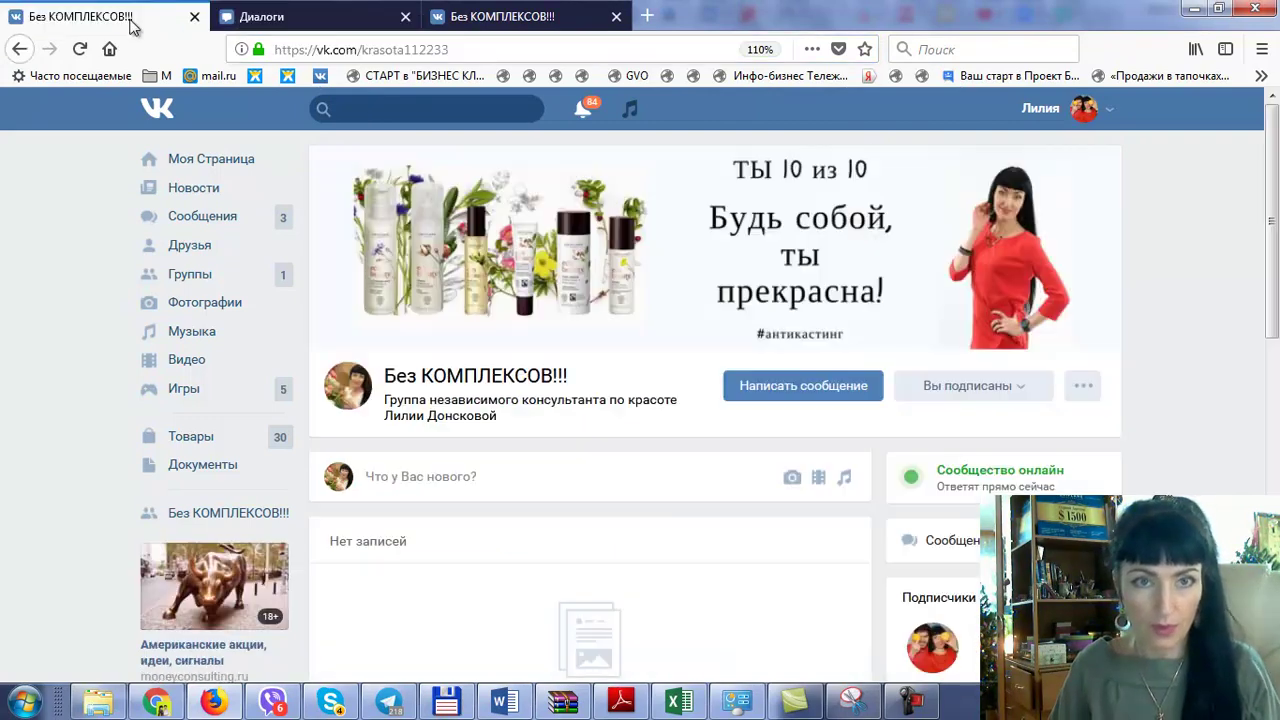
{"action": "left_click", "coordinate": [411, 477]}
{"action": "type", "text": "пппрры"}
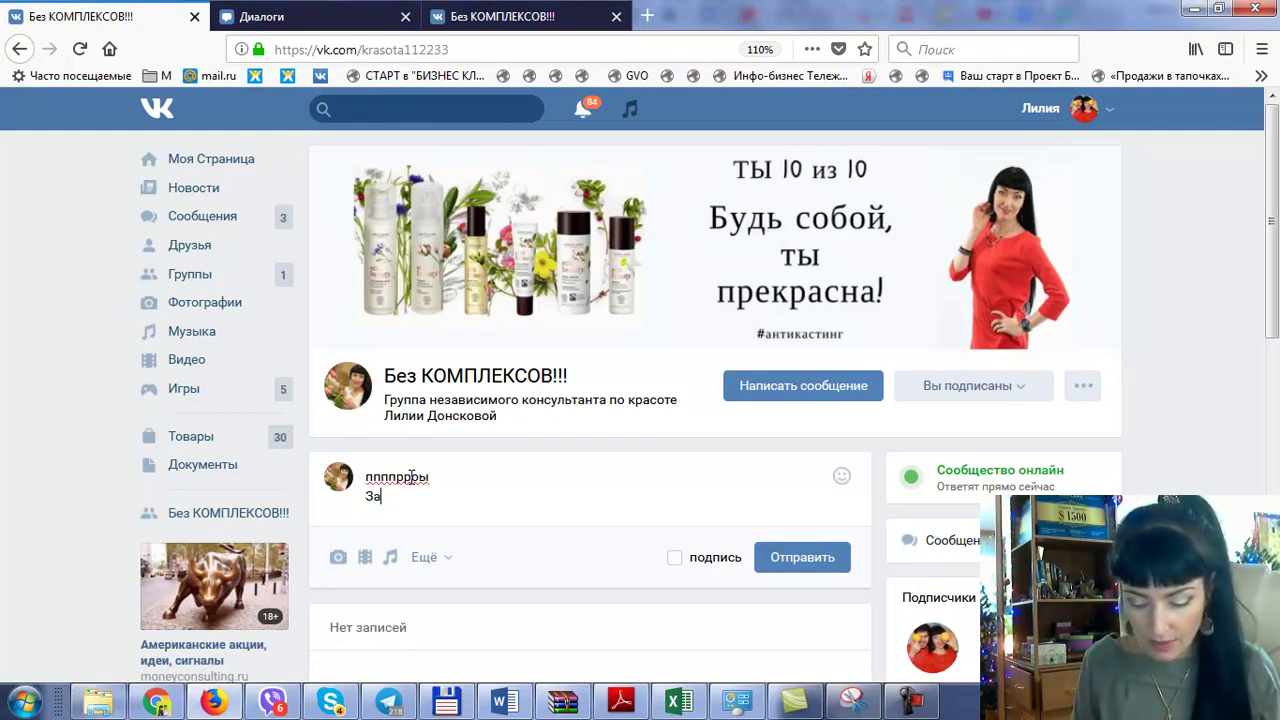
{"action": "type", "text": "Задав"}
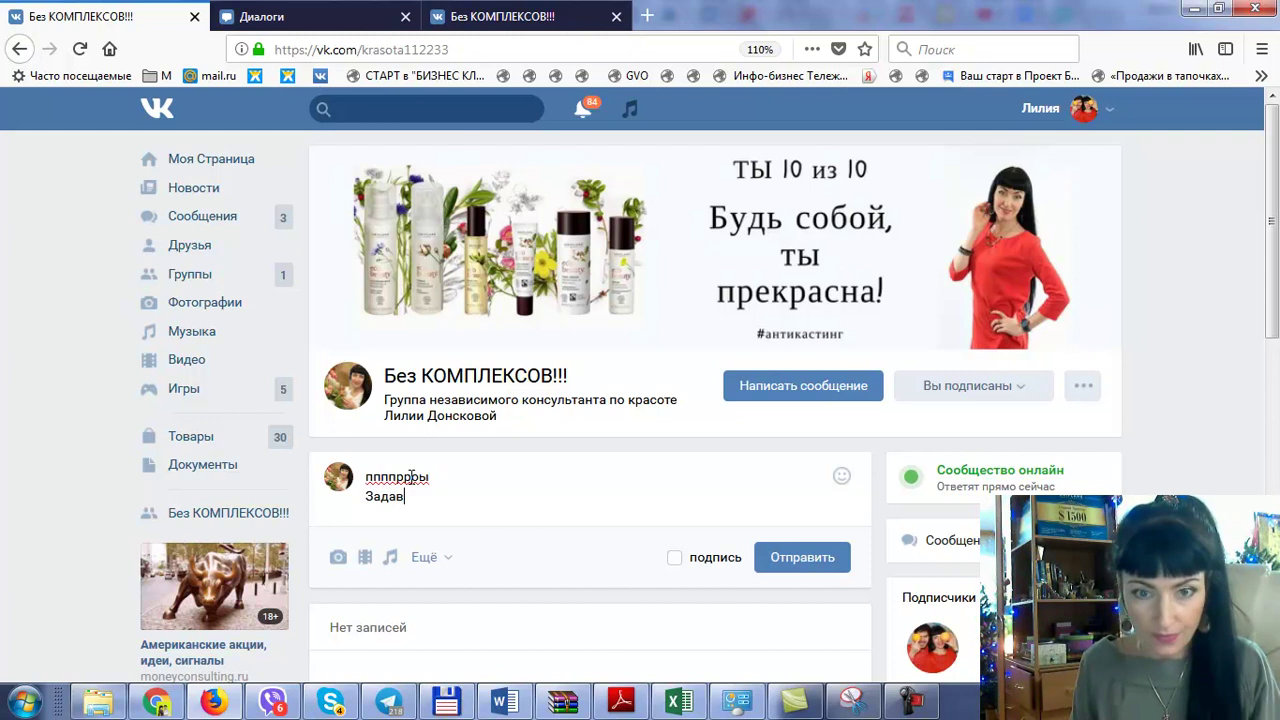
{"action": "key", "text": "BackSpace"}
{"action": "type", "text": "й воп"}
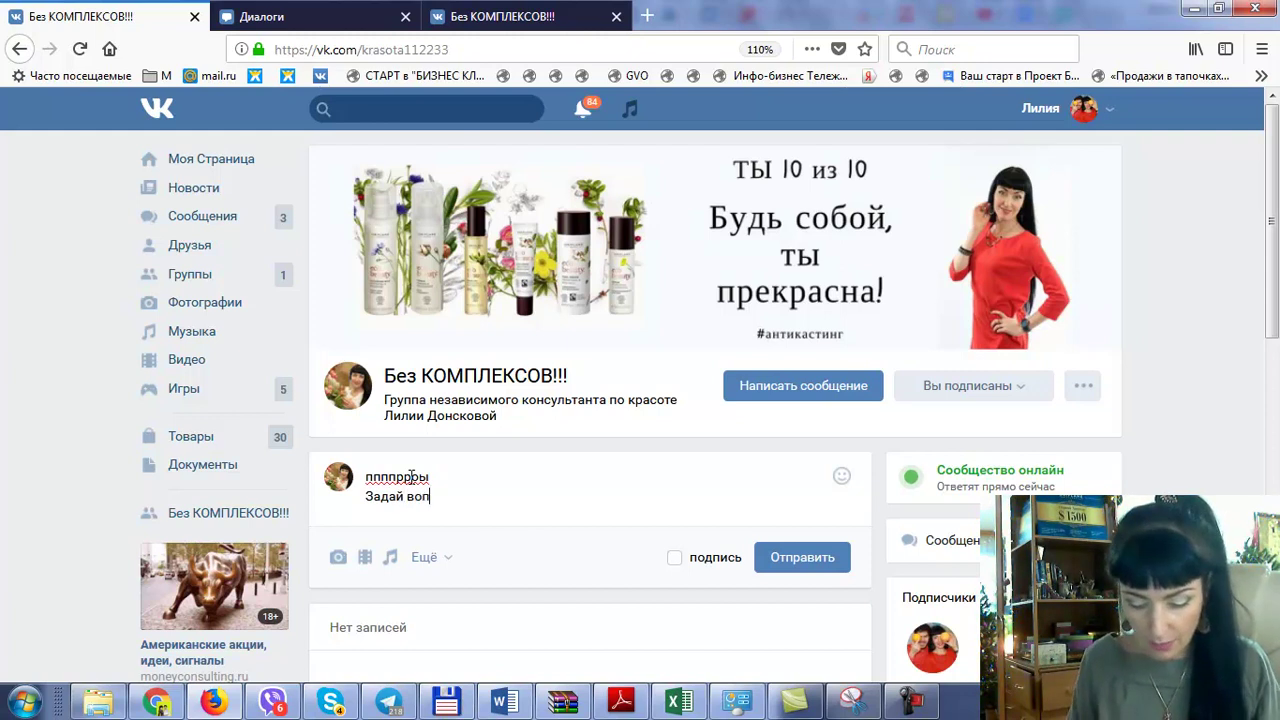
{"action": "type", "text": "рос прямо сейчас"}
{"action": "key", "text": "ctrl+v"}
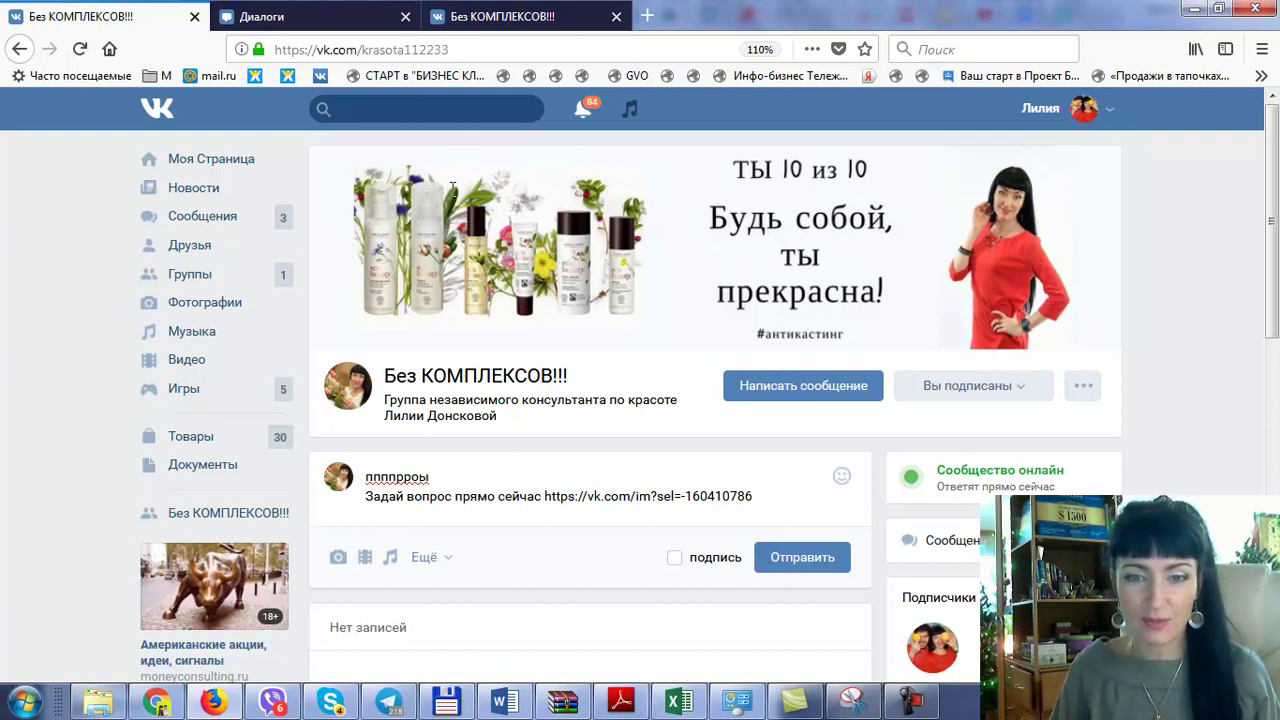
{"action": "left_click", "coordinate": [320, 22]}
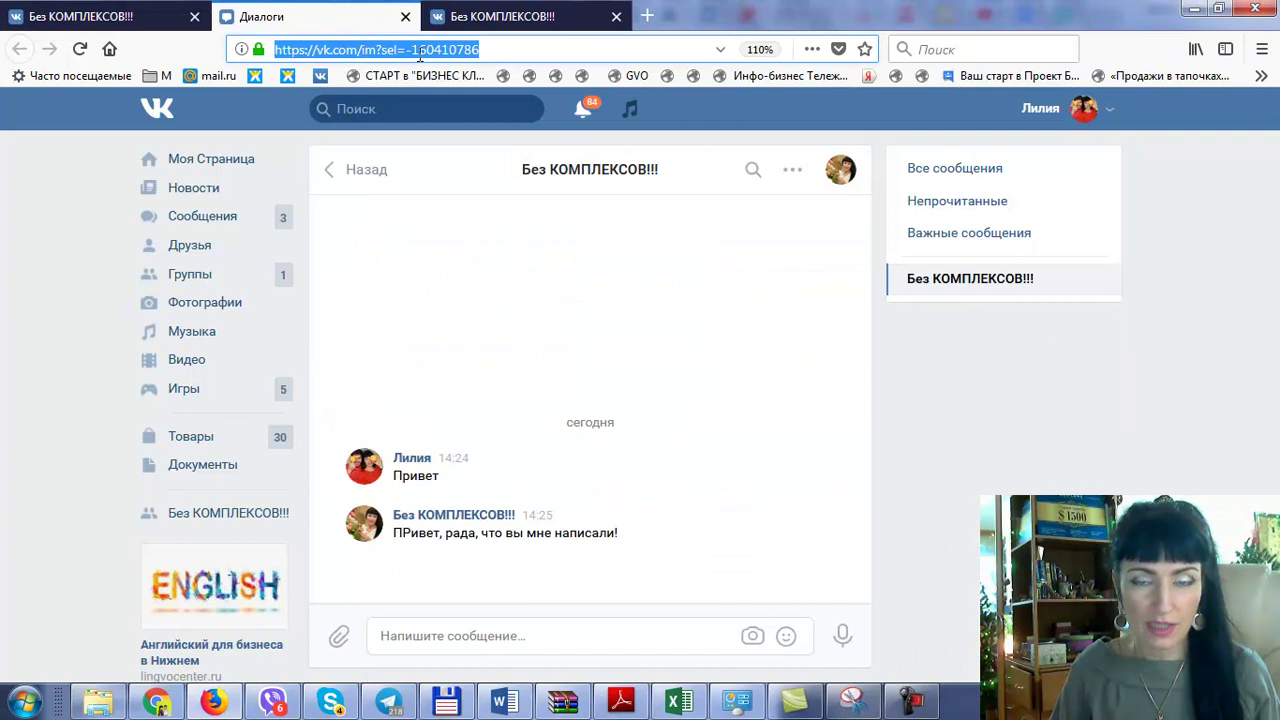
{"action": "left_click", "coordinate": [505, 49]}
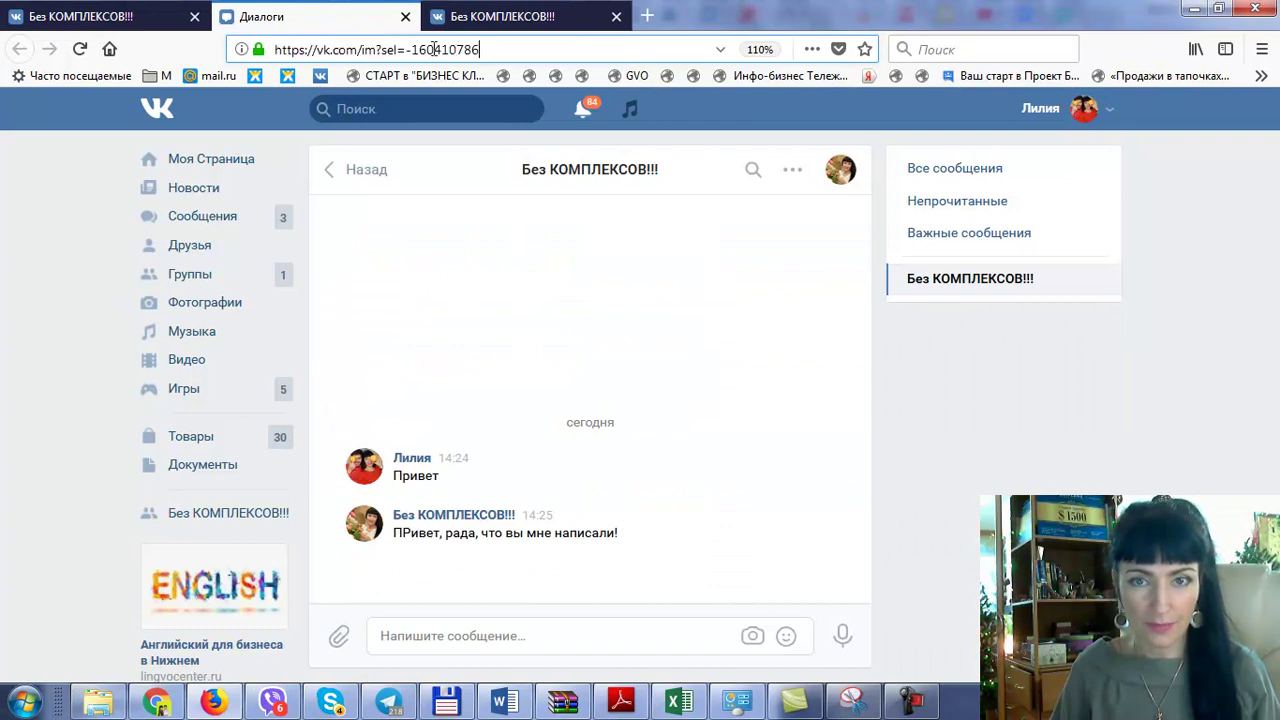
{"action": "left_click_drag", "start_coordinate": [359, 50], "coordinate": [486, 51]}
{"action": "left_click", "coordinate": [378, 50]}
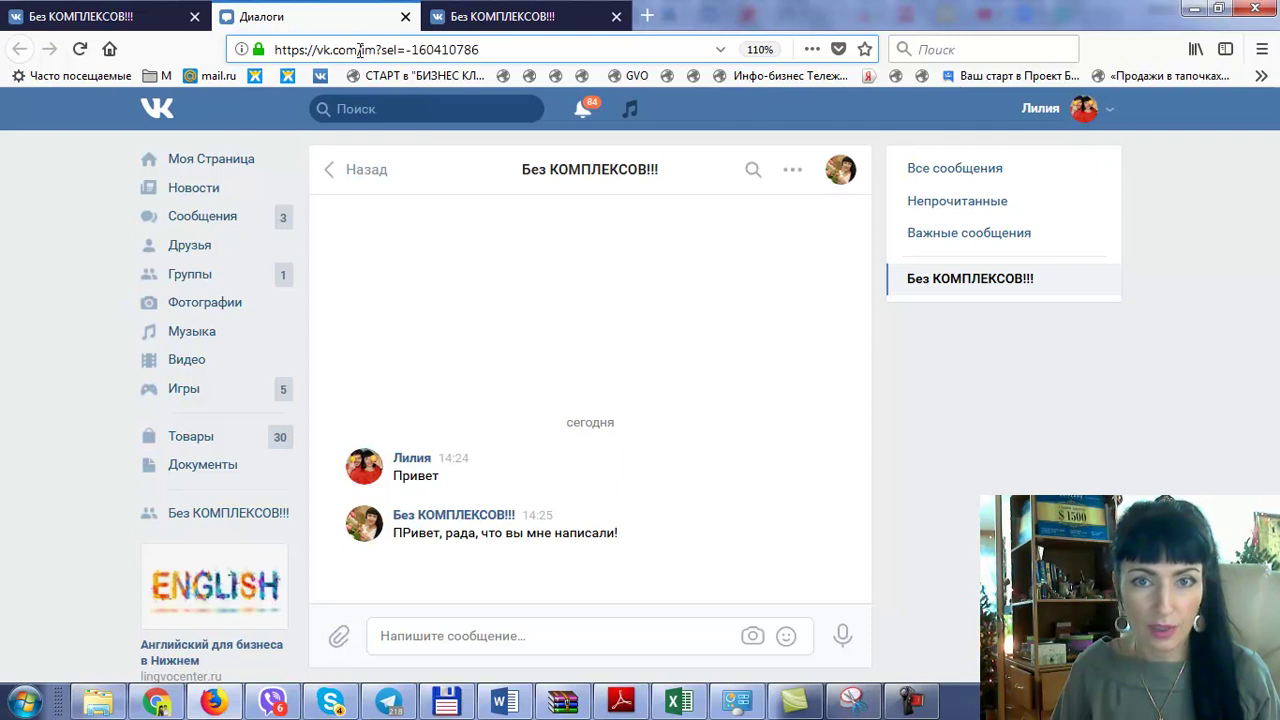
{"action": "left_click_drag", "start_coordinate": [361, 50], "coordinate": [504, 50]}
{"action": "key", "text": "BackSpace"}
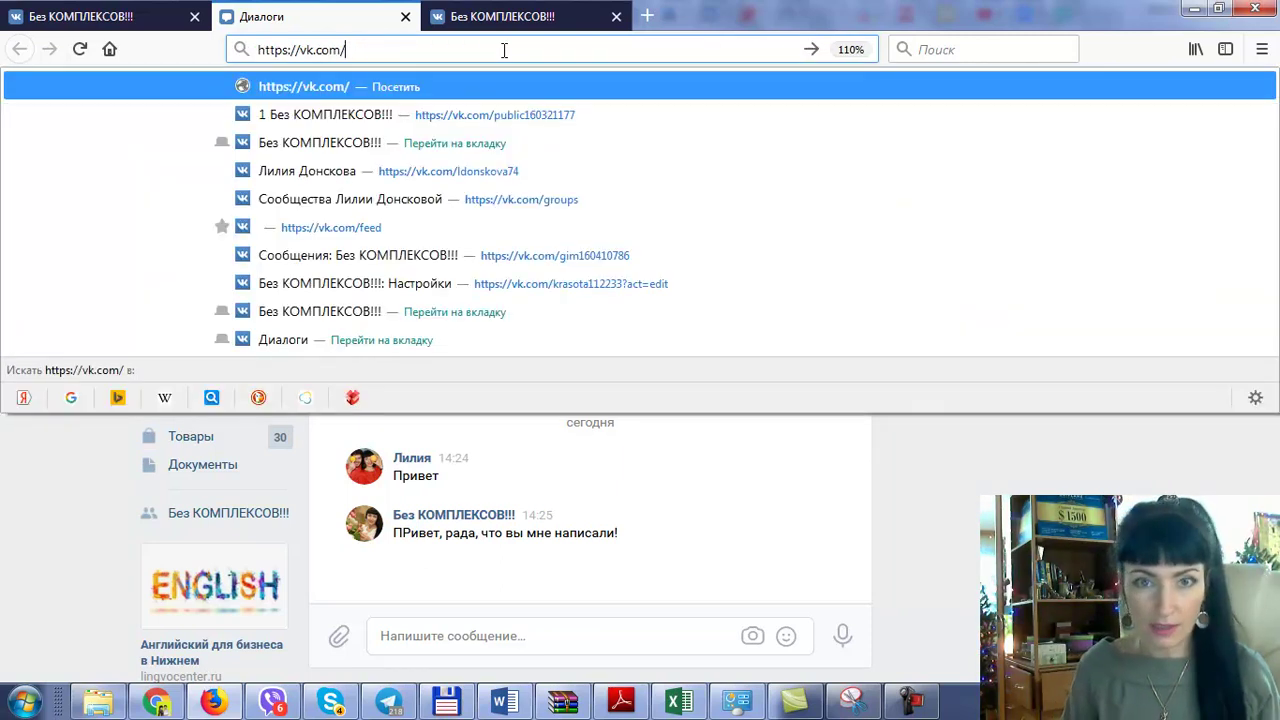
{"action": "type", "text": "cc"}
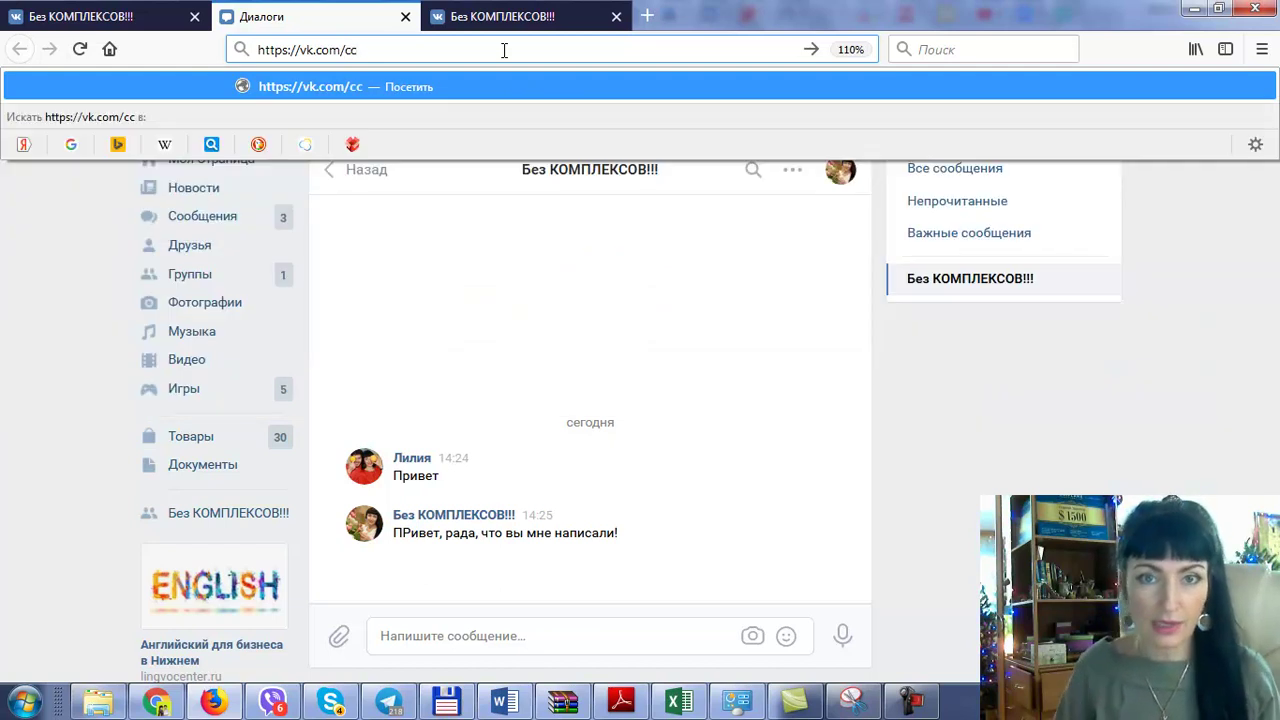
{"action": "left_click", "coordinate": [352, 89]}
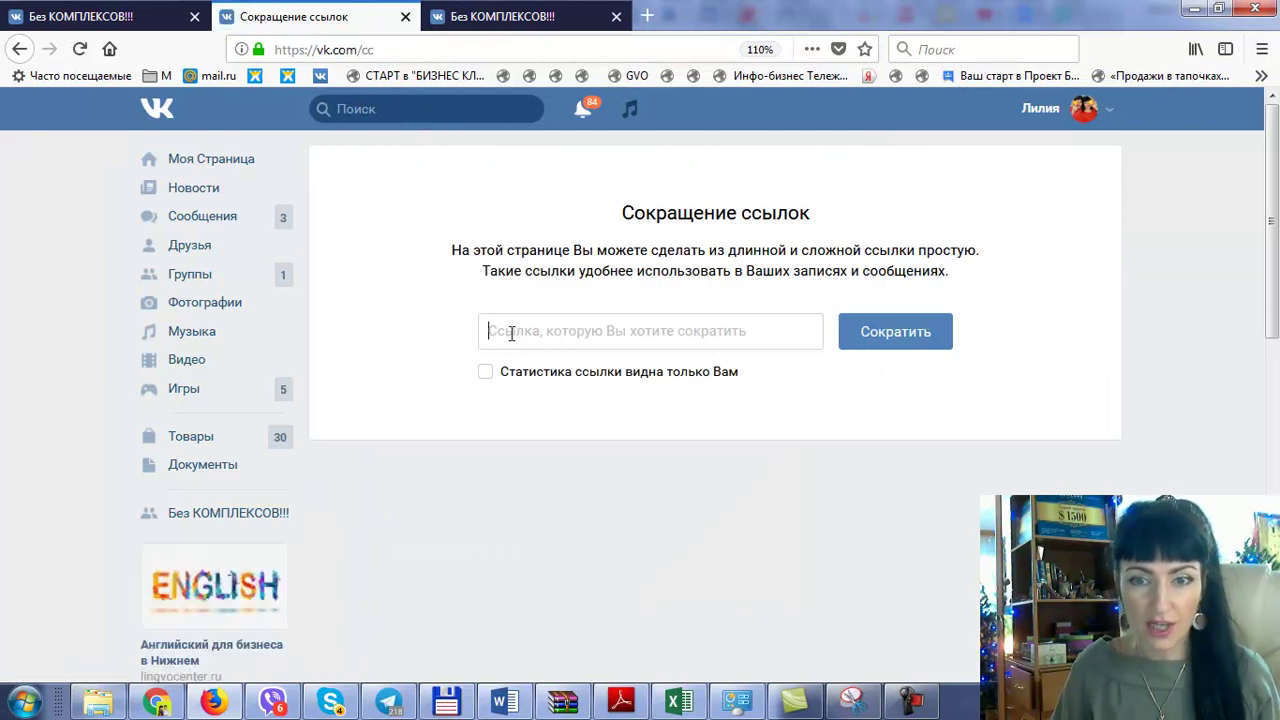
- Shorten the copied community dialog link and copy the resulting short link
{"action": "key", "text": "ctrl+v"}
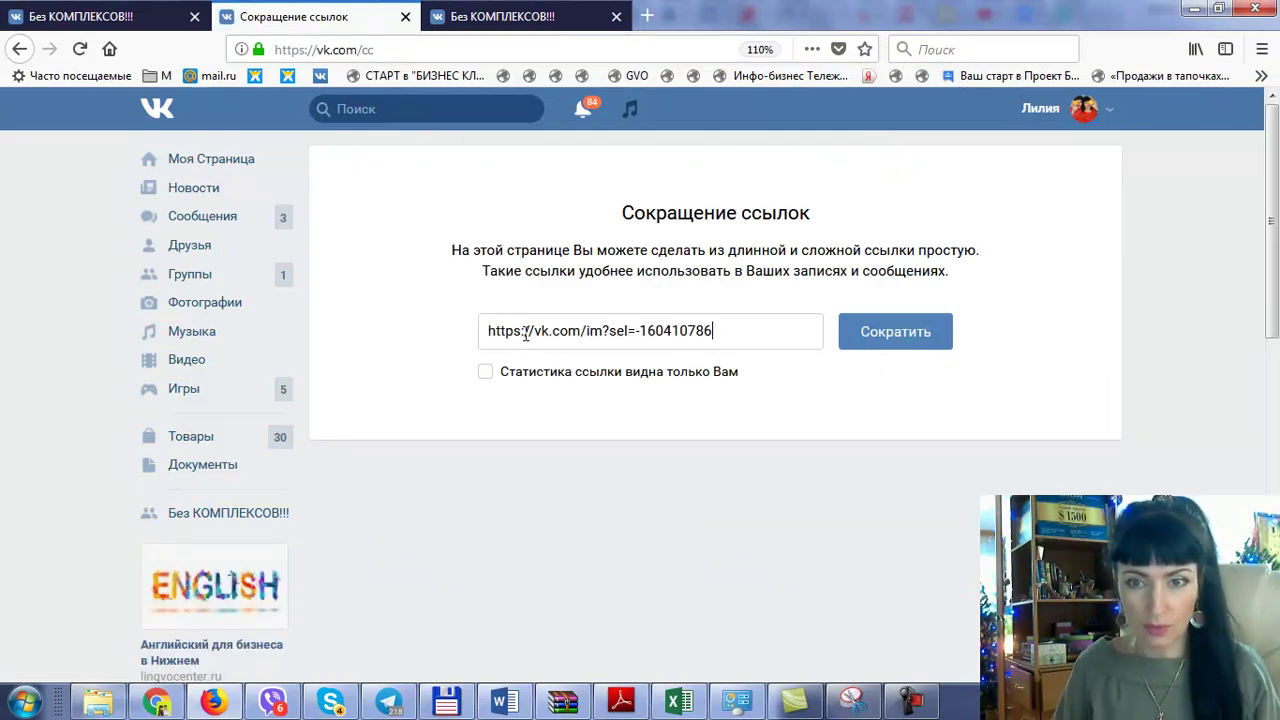
{"action": "left_click", "coordinate": [873, 343]}
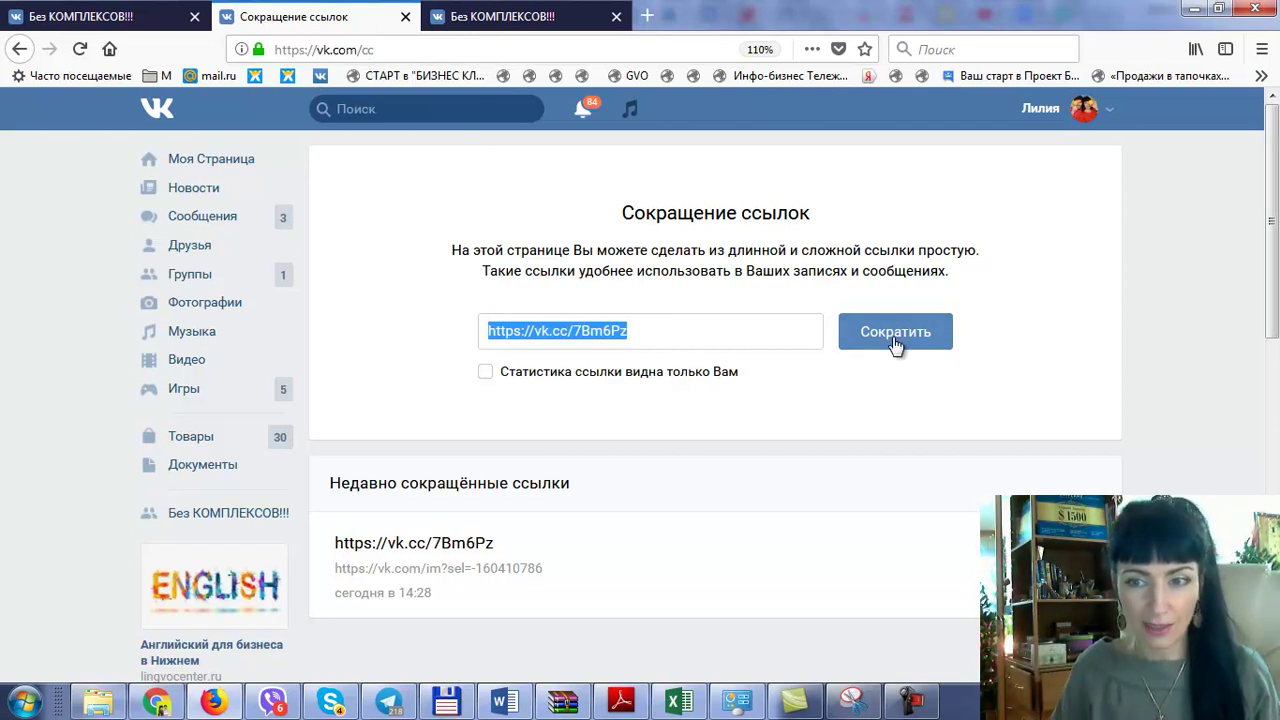
{"action": "left_click", "coordinate": [650, 332]}
{"action": "left_click_drag", "start_coordinate": [650, 332], "coordinate": [443, 332]}
{"action": "key", "text": "ctrl+c"}
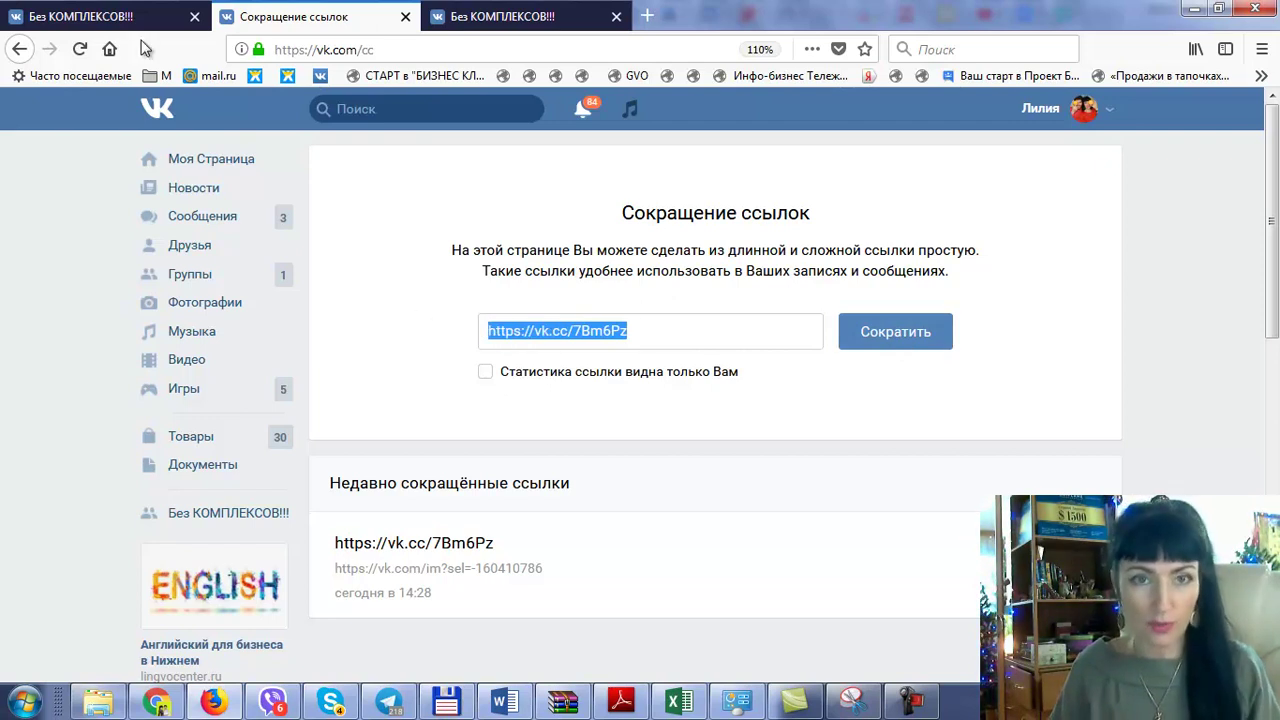
- In the post draft on the community page, replace the long dialog link with the copied short link and put ";" before it
{"action": "left_click", "coordinate": [100, 16]}
{"action": "left_click_drag", "start_coordinate": [744, 491], "coordinate": [542, 497]}
{"action": "key", "text": "BackSpace"}
{"action": "key", "text": "ctrl+v"}
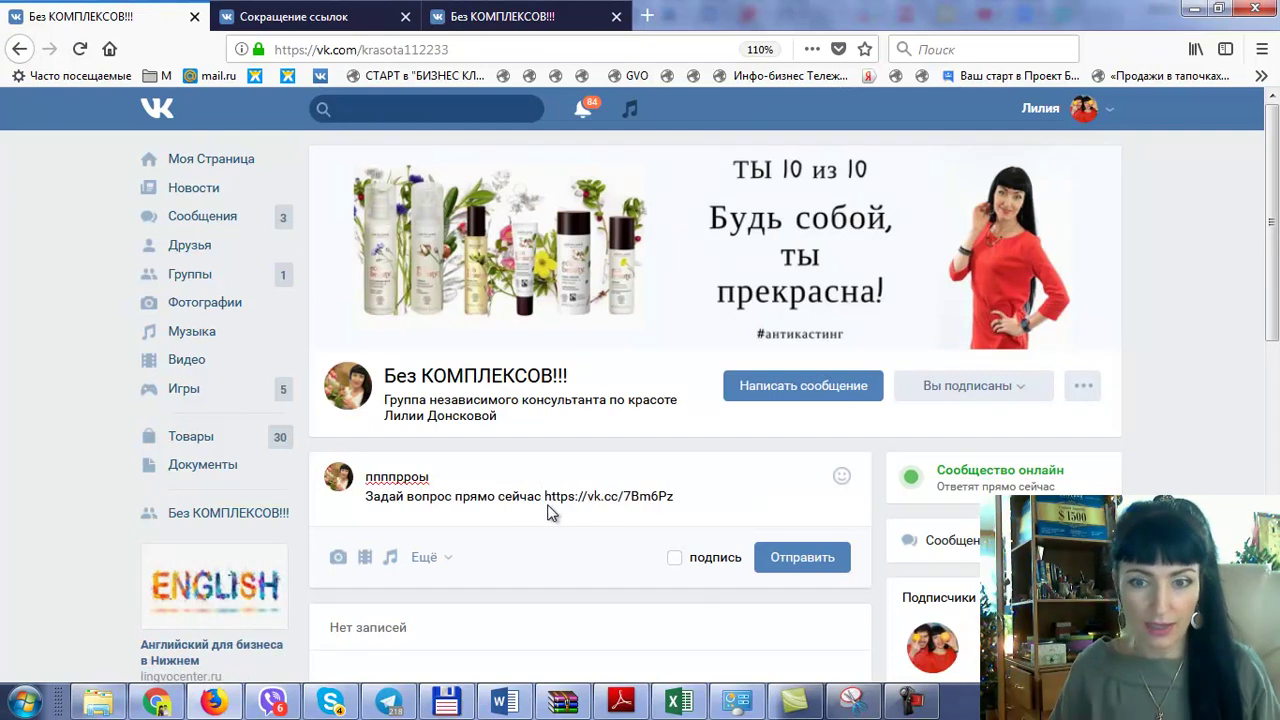
{"action": "type", "text": "?"}
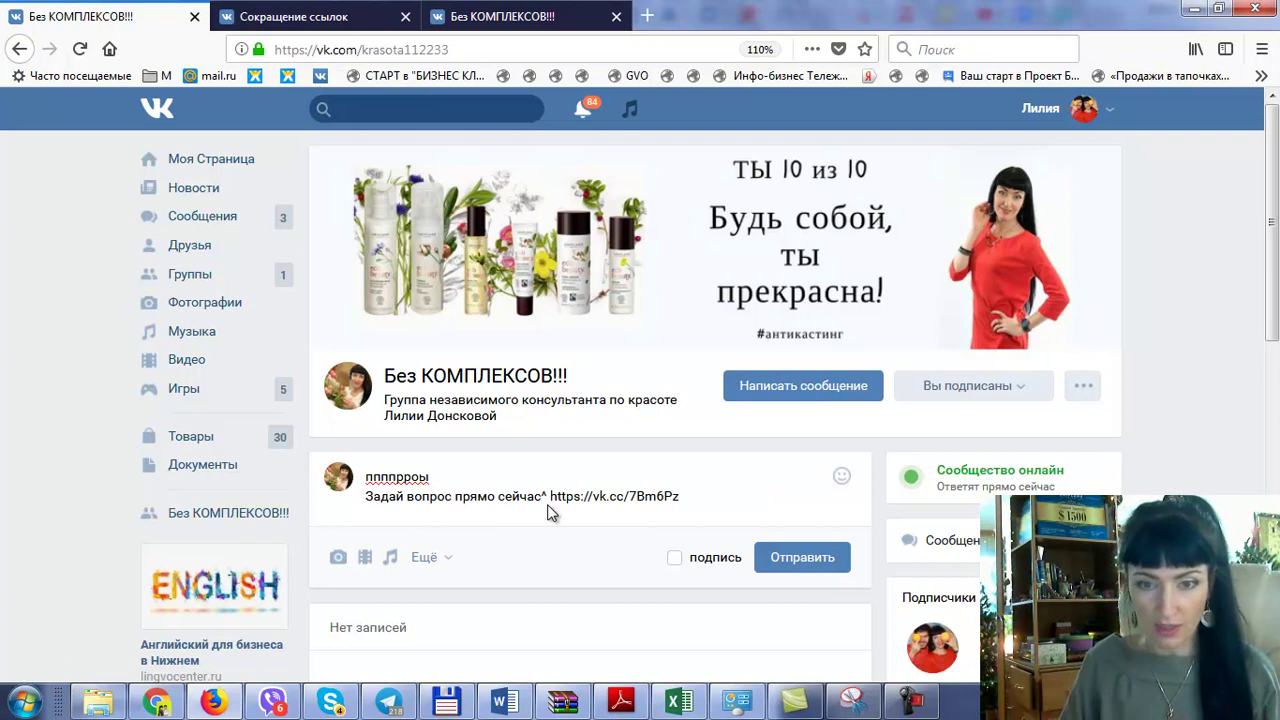
{"action": "key", "text": "BackSpace"}
{"action": "type", "text": ";"}
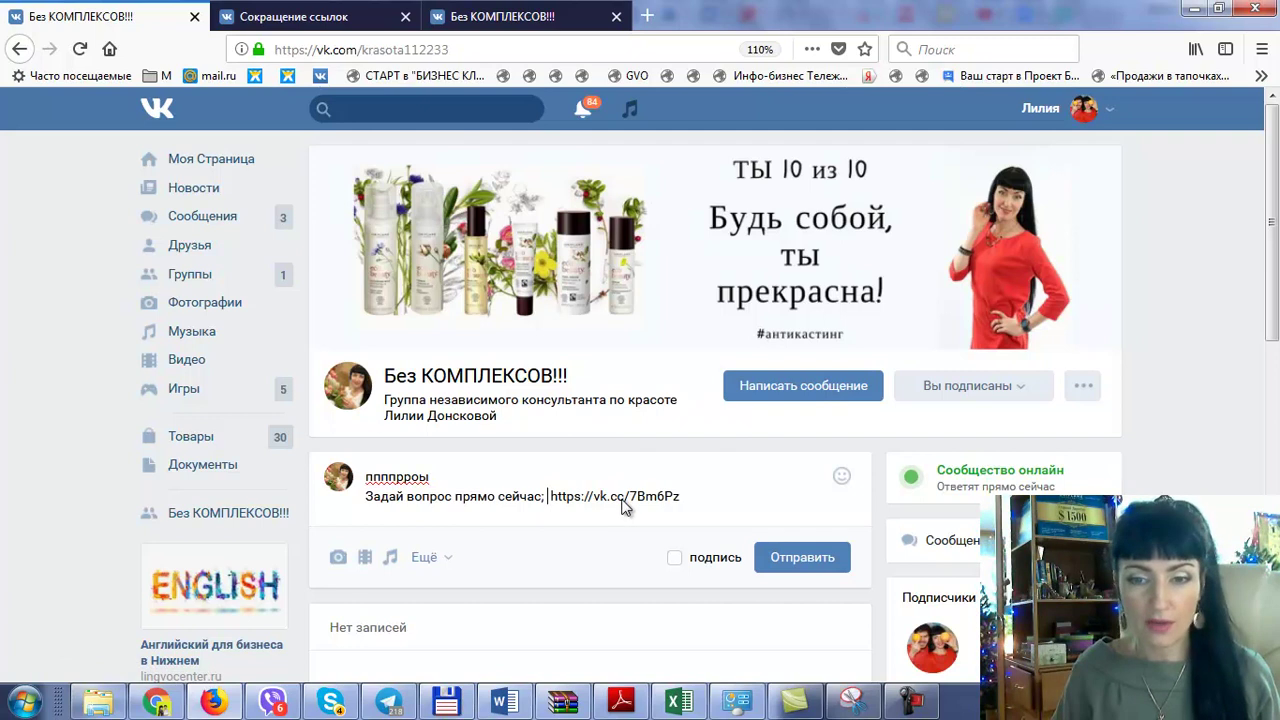
- Enable the author signature for the post and publish it on the community wall
{"action": "left_click", "coordinate": [675, 563]}
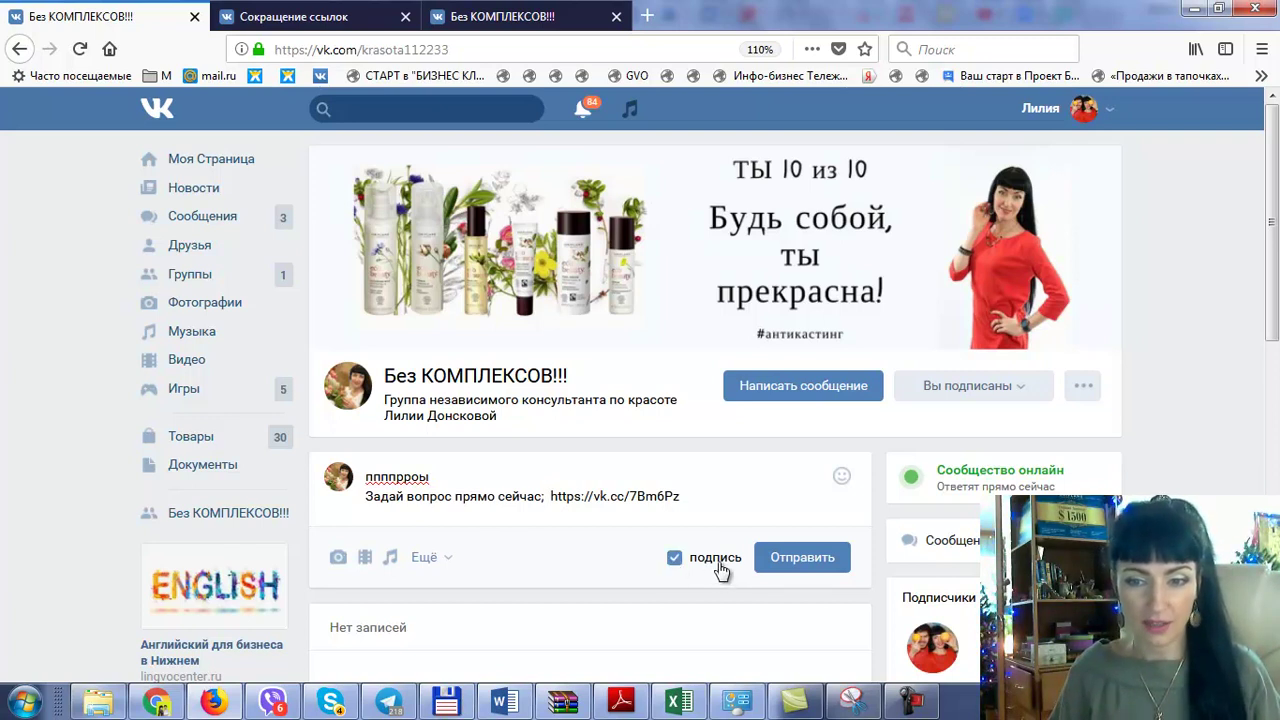
{"action": "left_click", "coordinate": [727, 568]}
{"action": "left_click", "coordinate": [677, 560]}
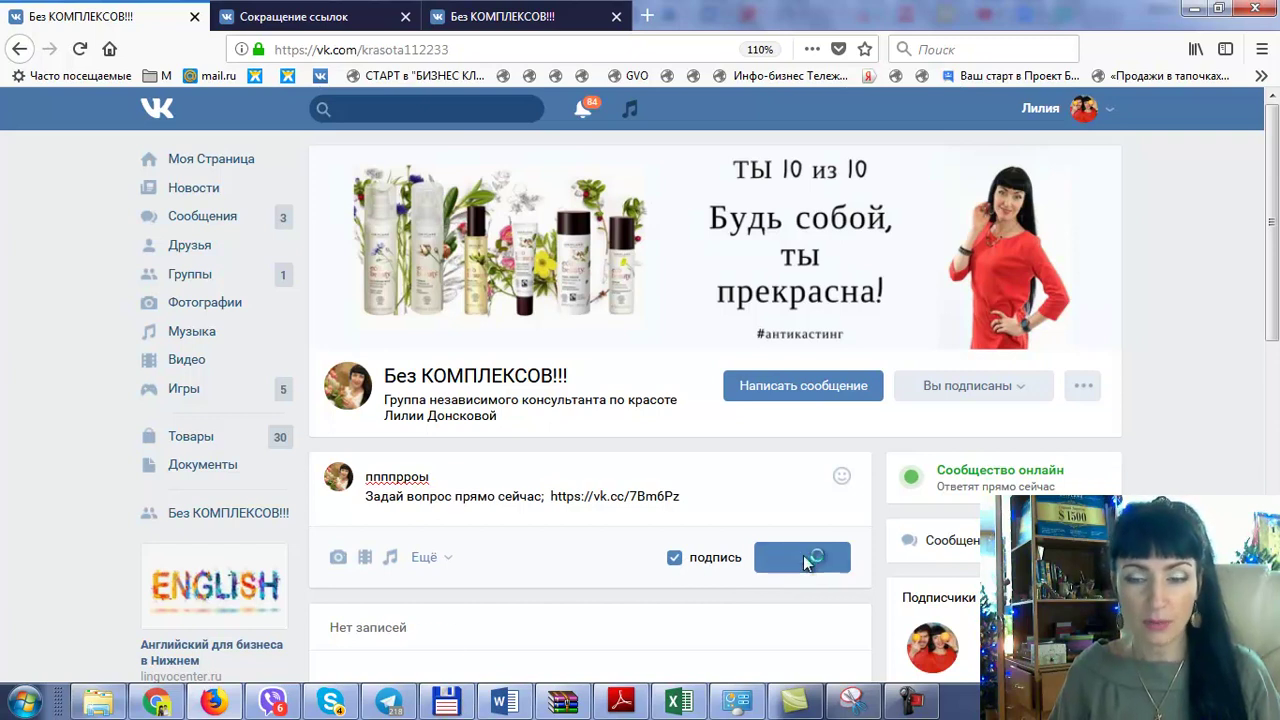
- Follow the short link in the published post and send the community the test message "ааааа"
{"action": "scroll", "coordinate": [746, 537], "scroll_direction": "down", "scroll_amount": 5}
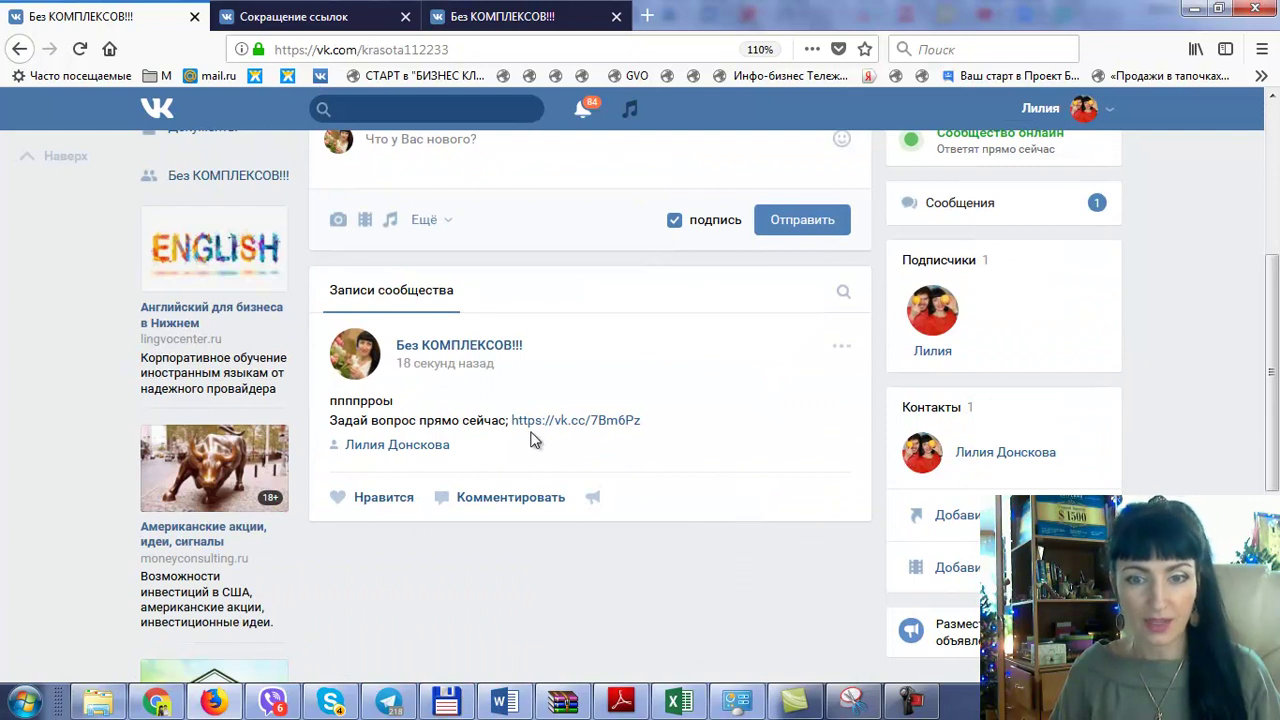
{"action": "left_click", "coordinate": [581, 421]}
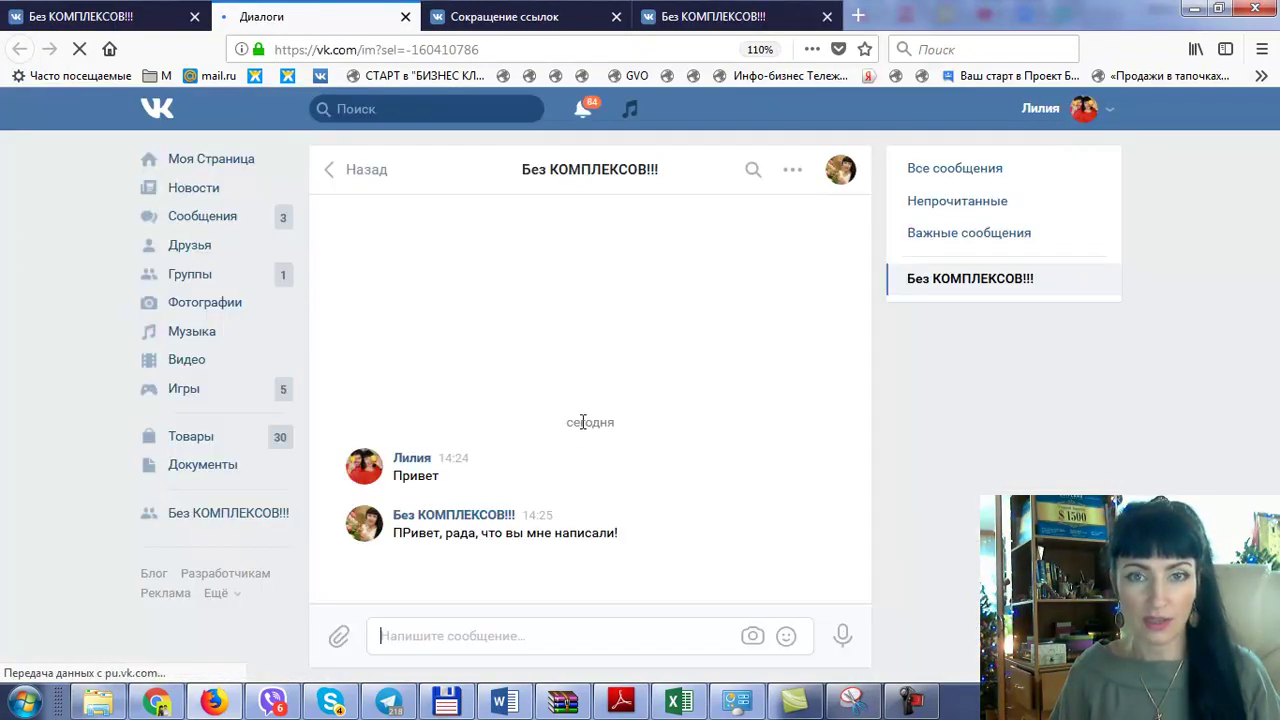
{"action": "type", "text": "ааааа"}
{"action": "left_click", "coordinate": [842, 636]}
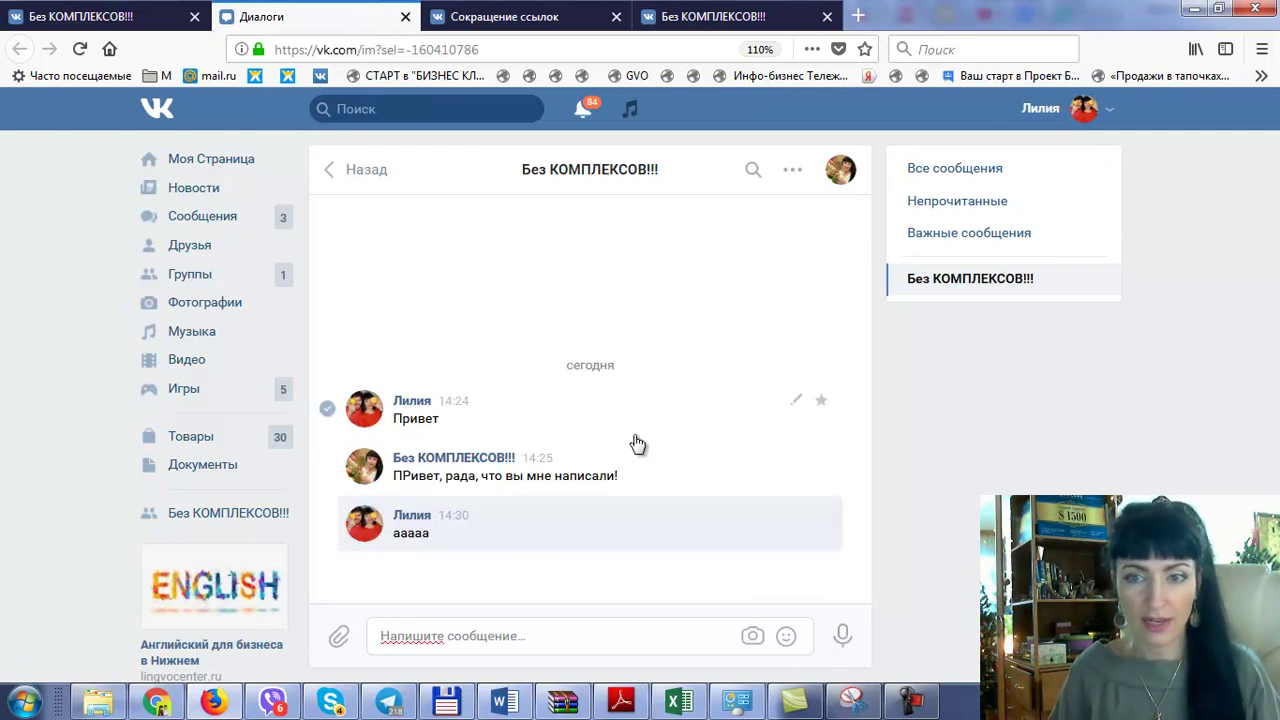